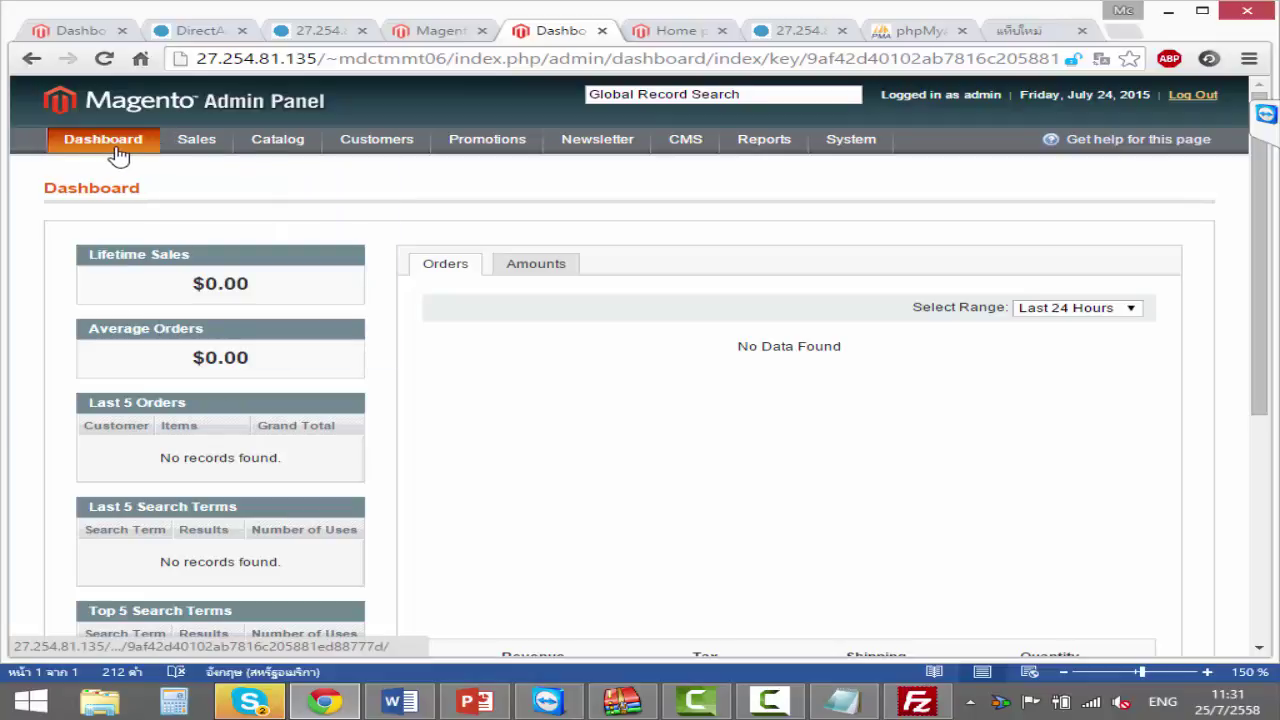
- Examine the dashboard statistics and the functions offered under Sales, Catalog, Customers, Promotions, Newsletter, CMS, Reports and System
scroll(457, 280, down, 2)
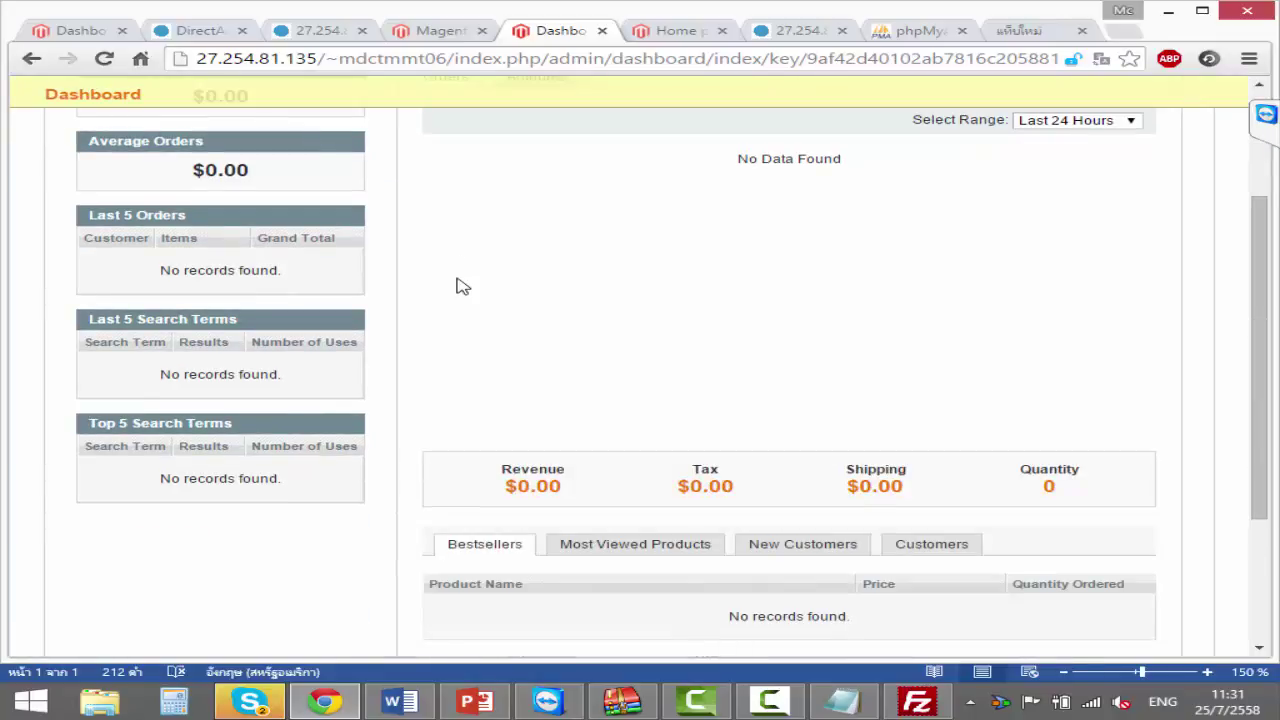
scroll(429, 314, up, 1)
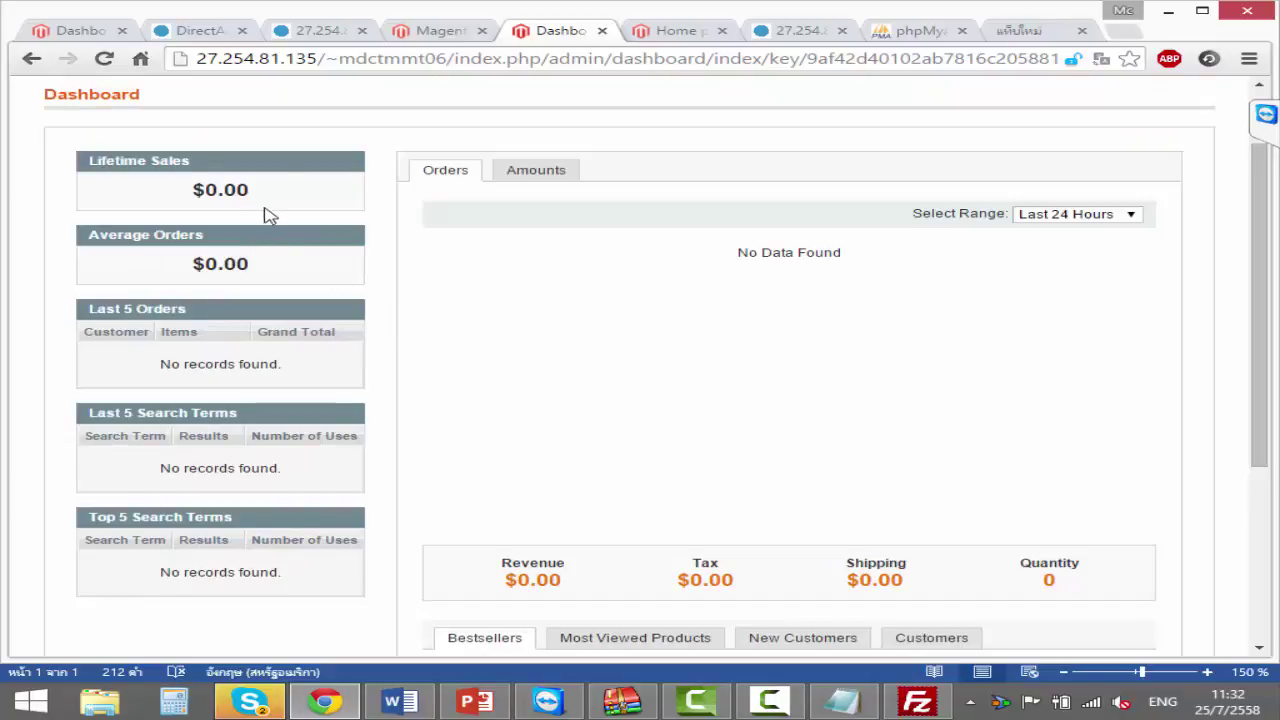
scroll(268, 216, up, 1)
mouse_move(197, 147)
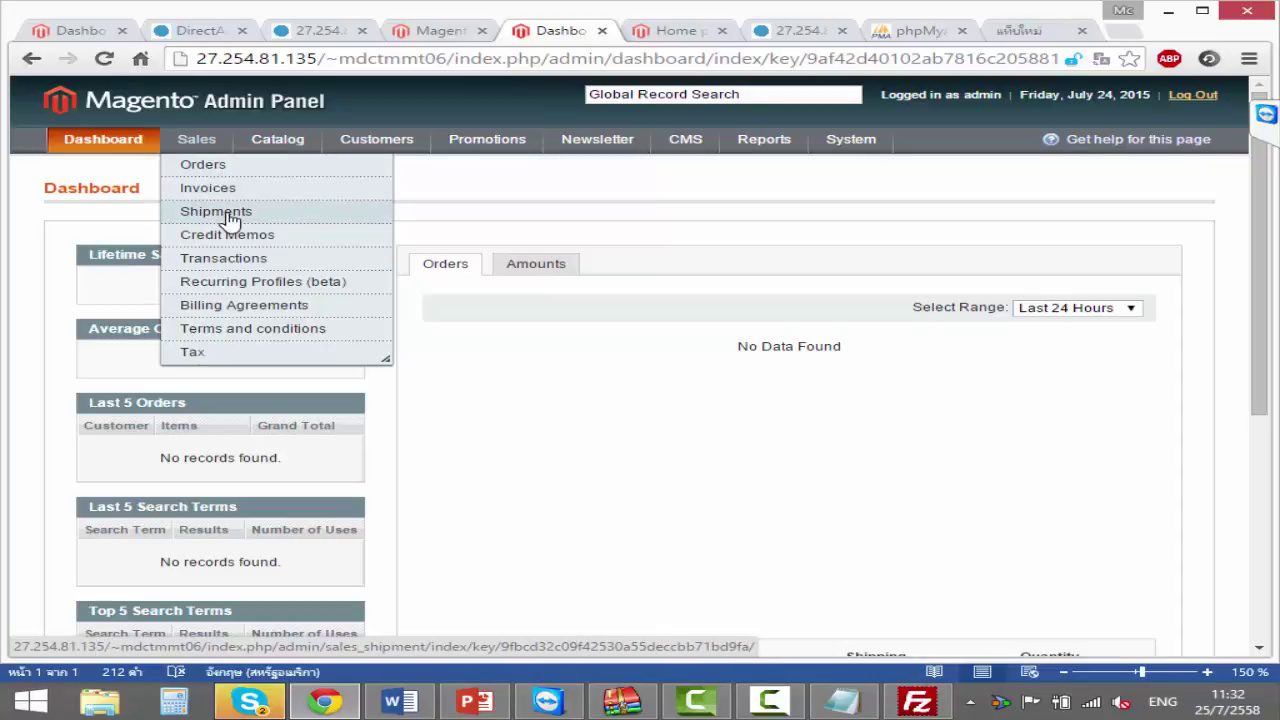
mouse_move(268, 148)
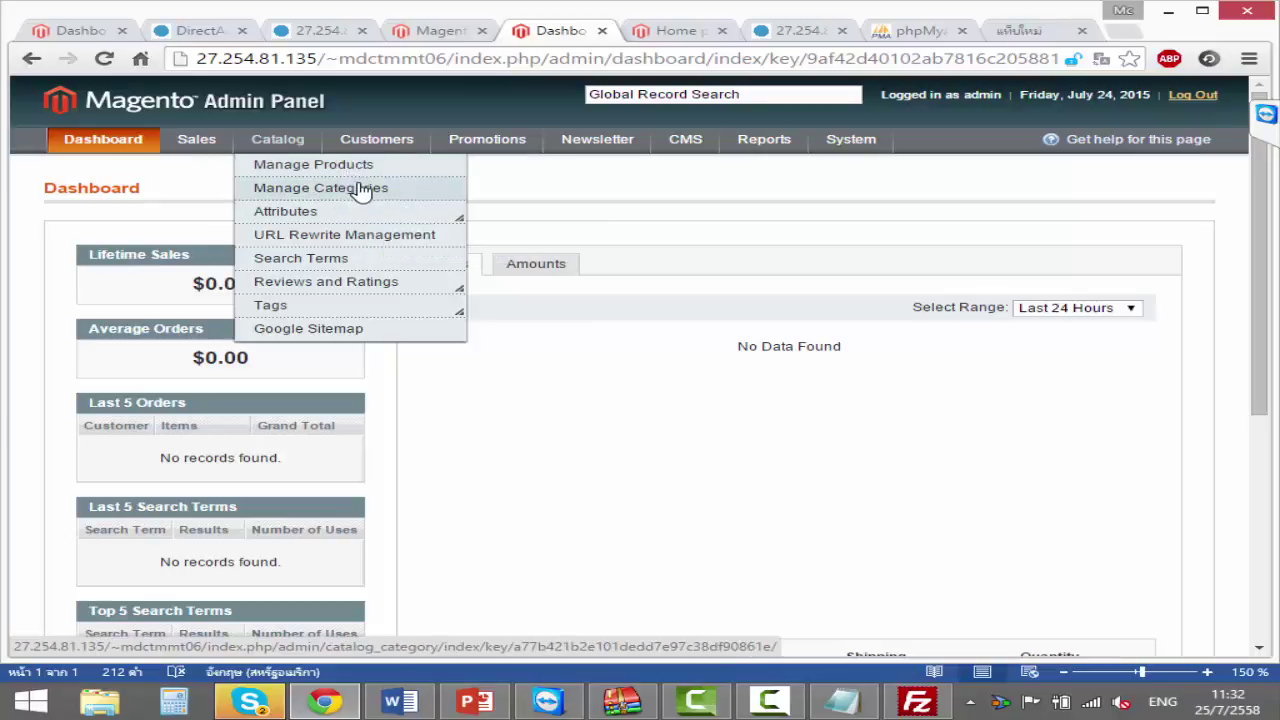
mouse_move(375, 208)
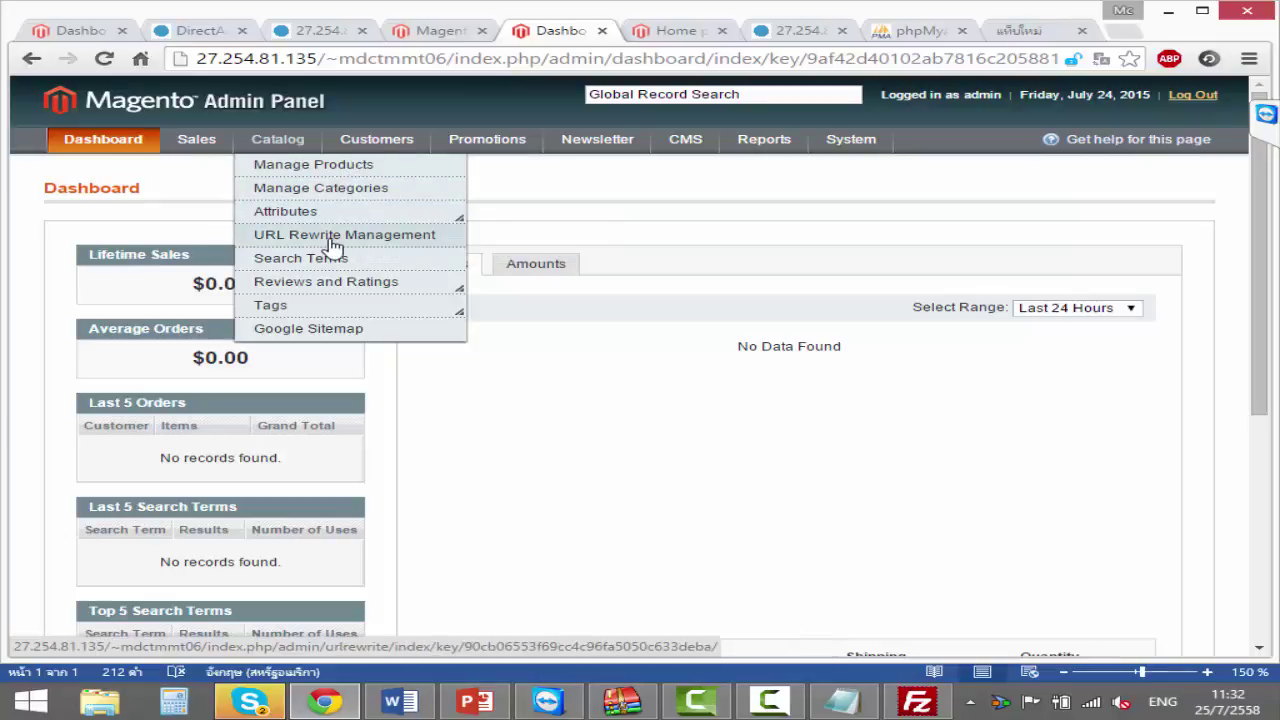
mouse_move(374, 140)
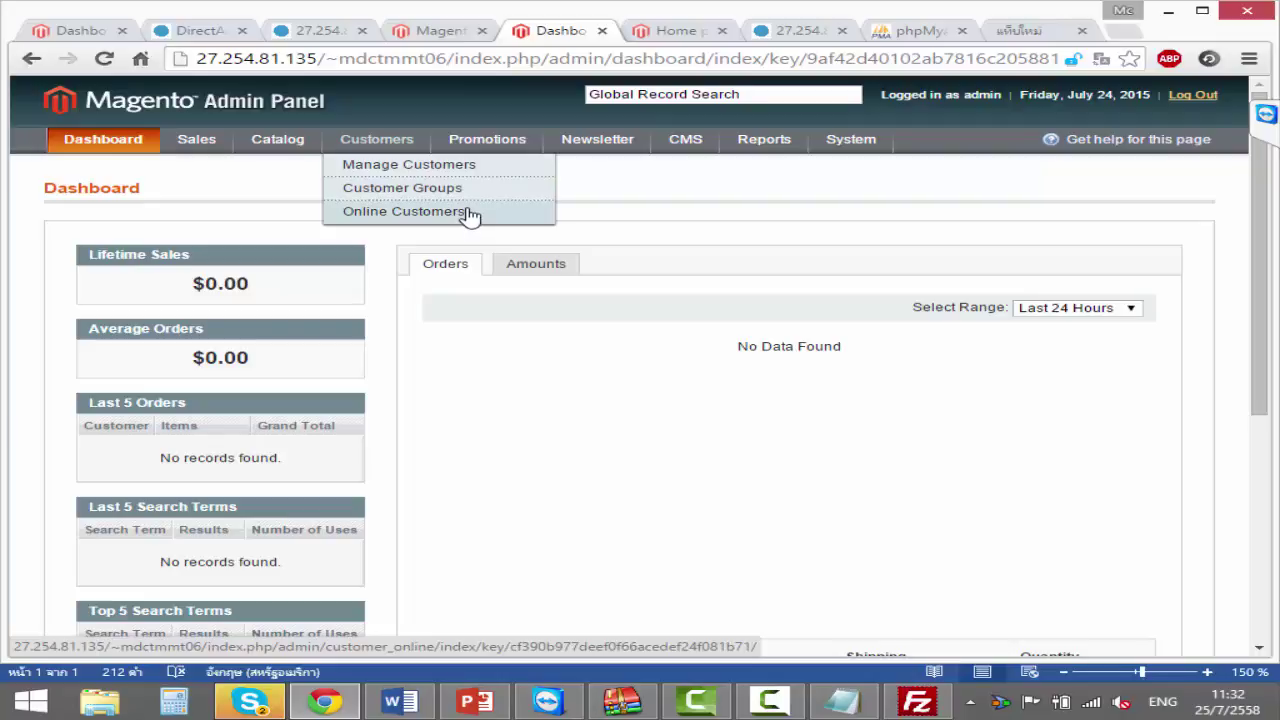
mouse_move(528, 142)
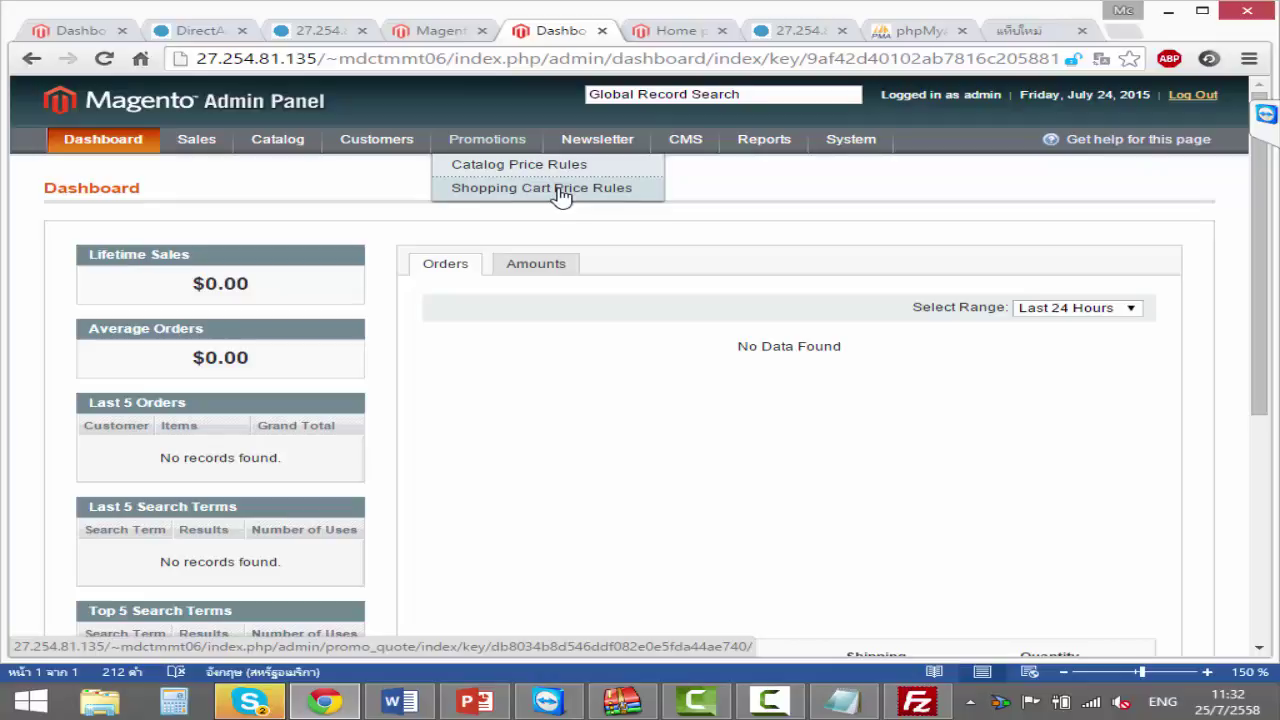
mouse_move(605, 140)
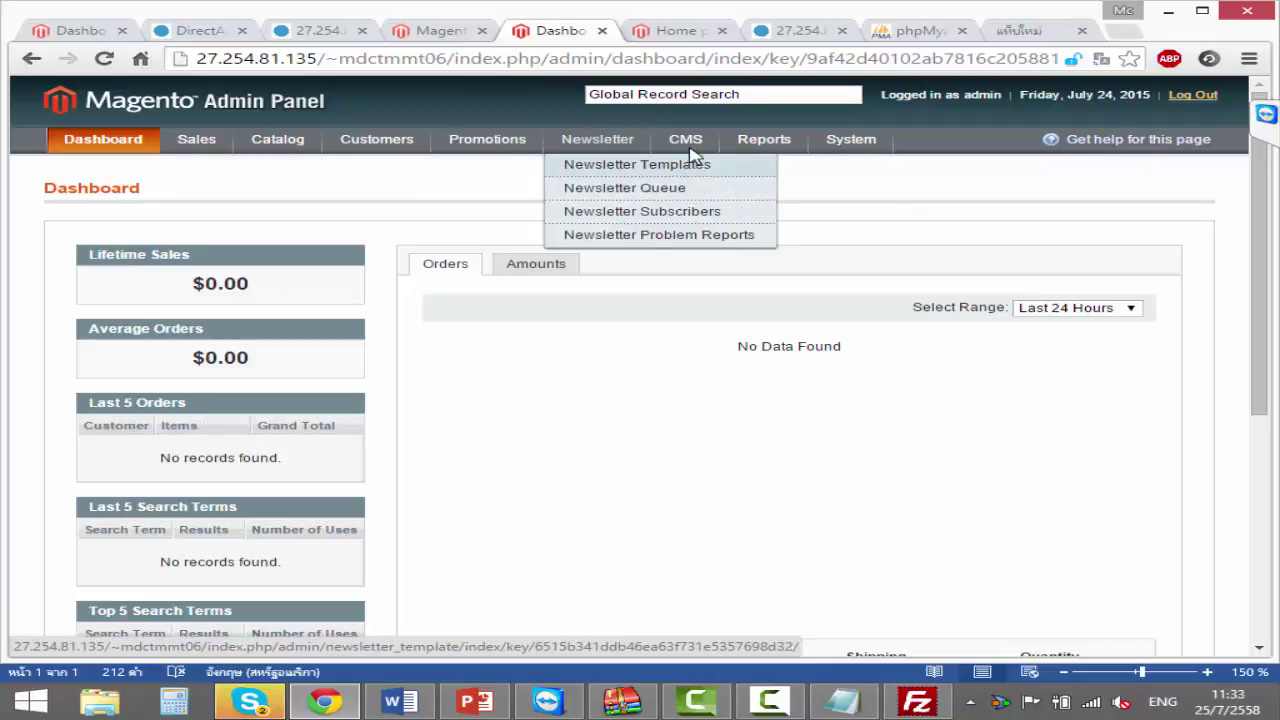
mouse_move(693, 147)
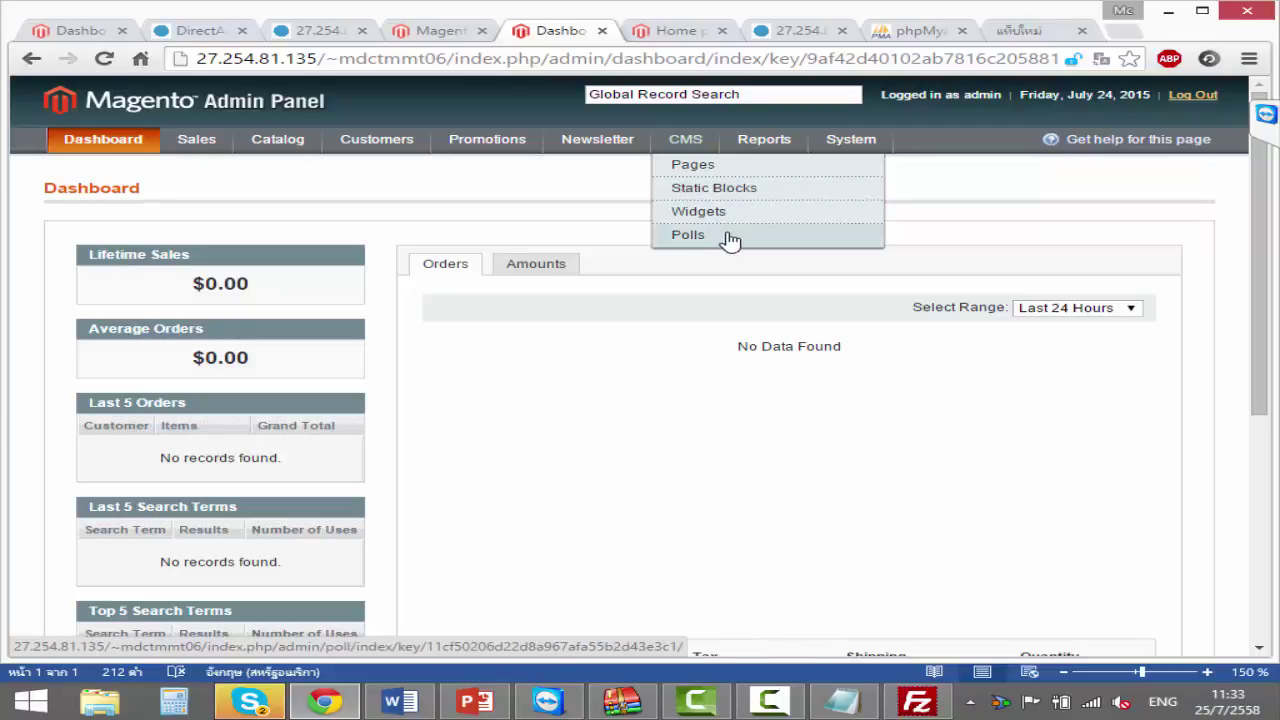
mouse_move(768, 139)
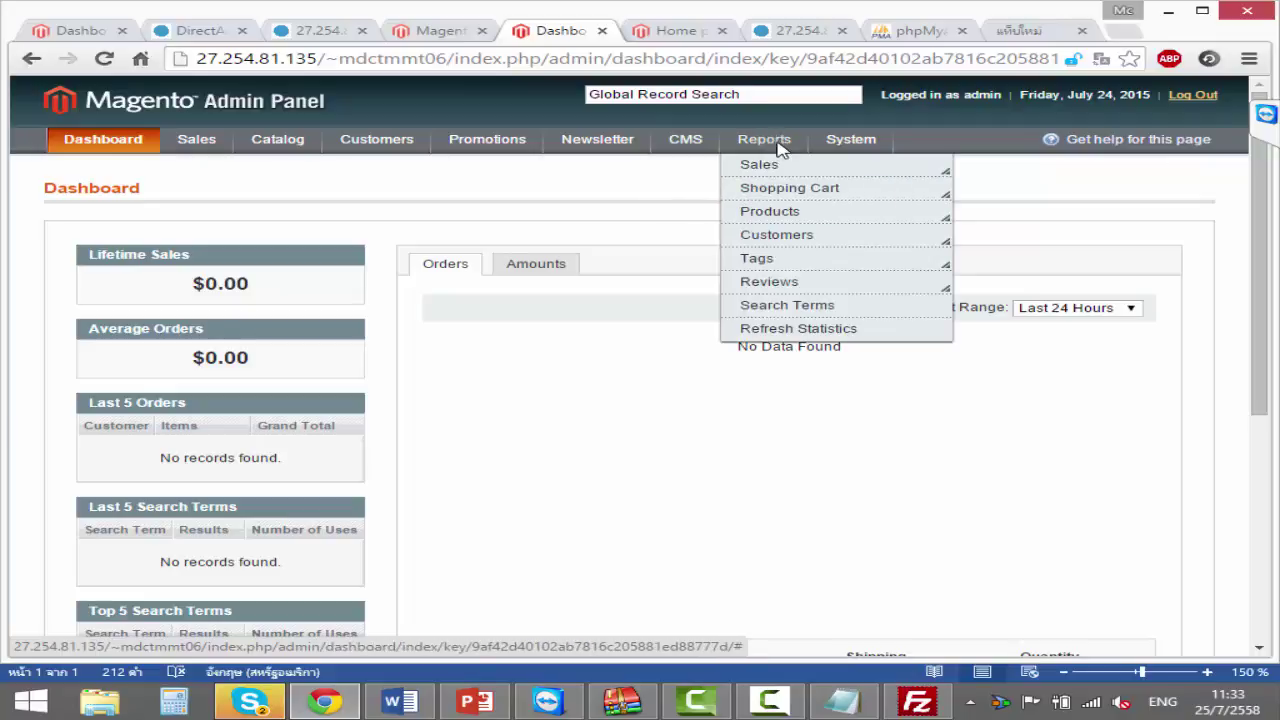
mouse_move(777, 165)
mouse_move(825, 143)
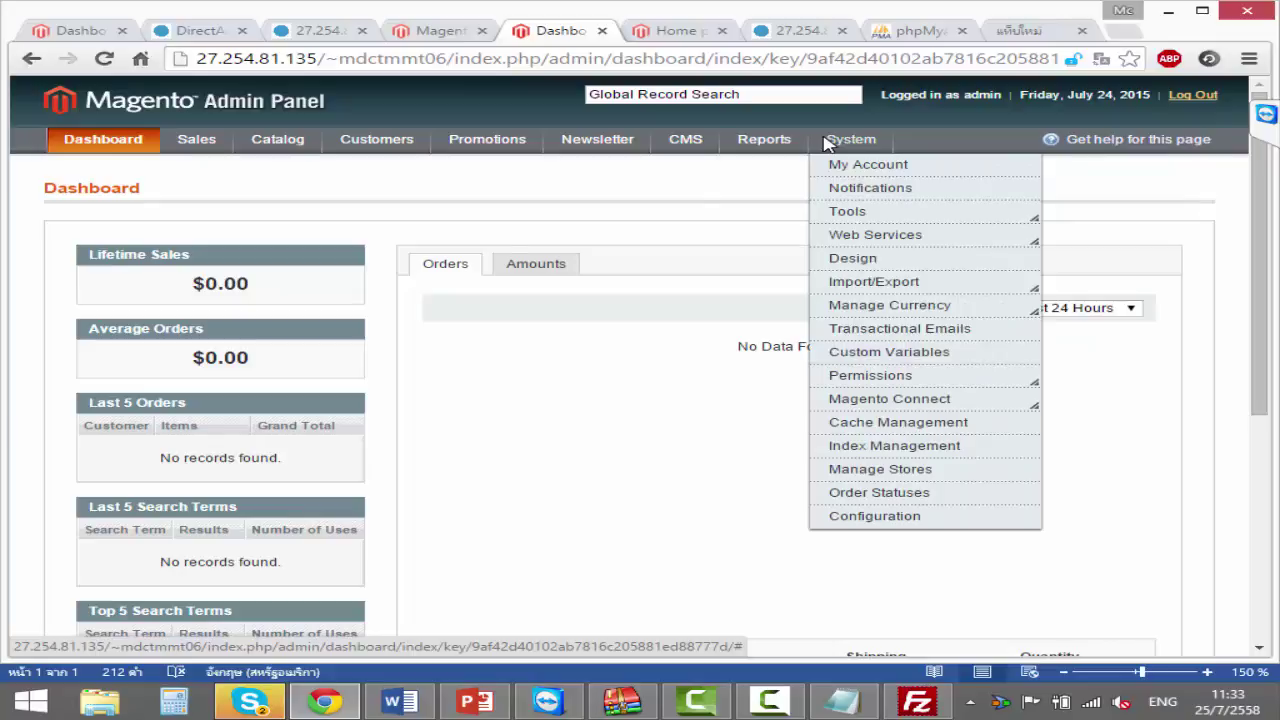
mouse_move(876, 208)
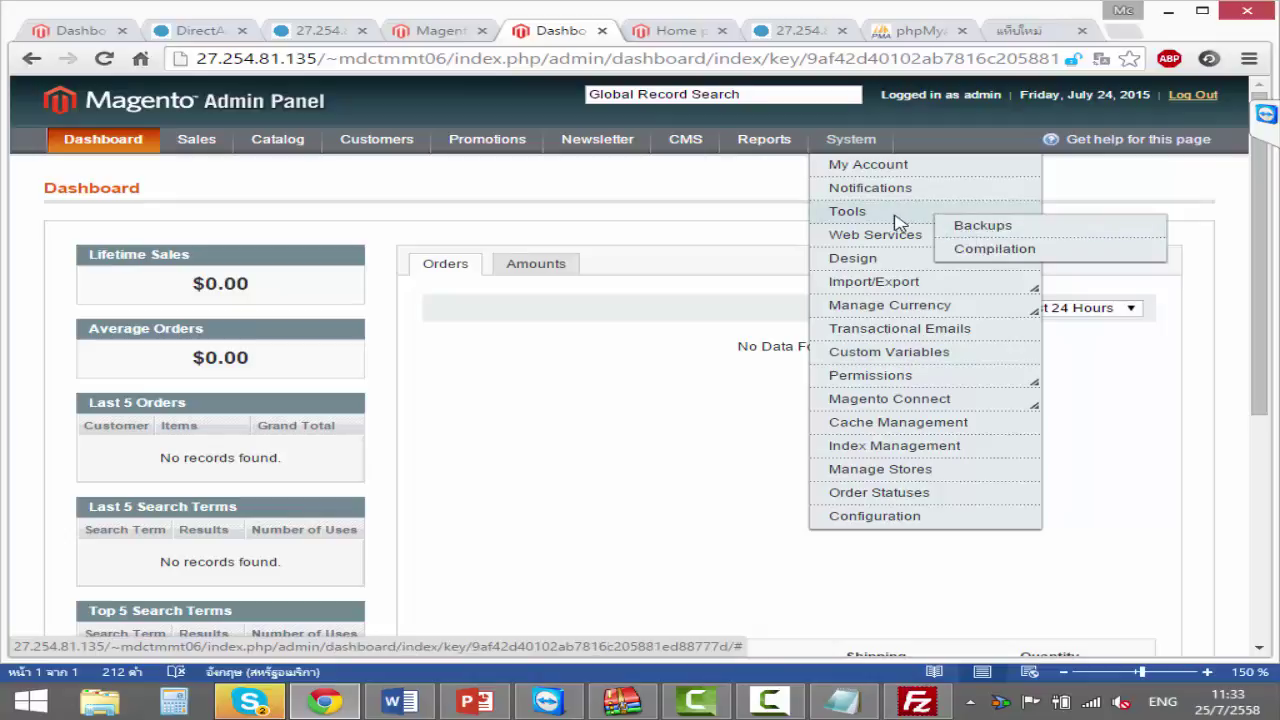
mouse_move(932, 280)
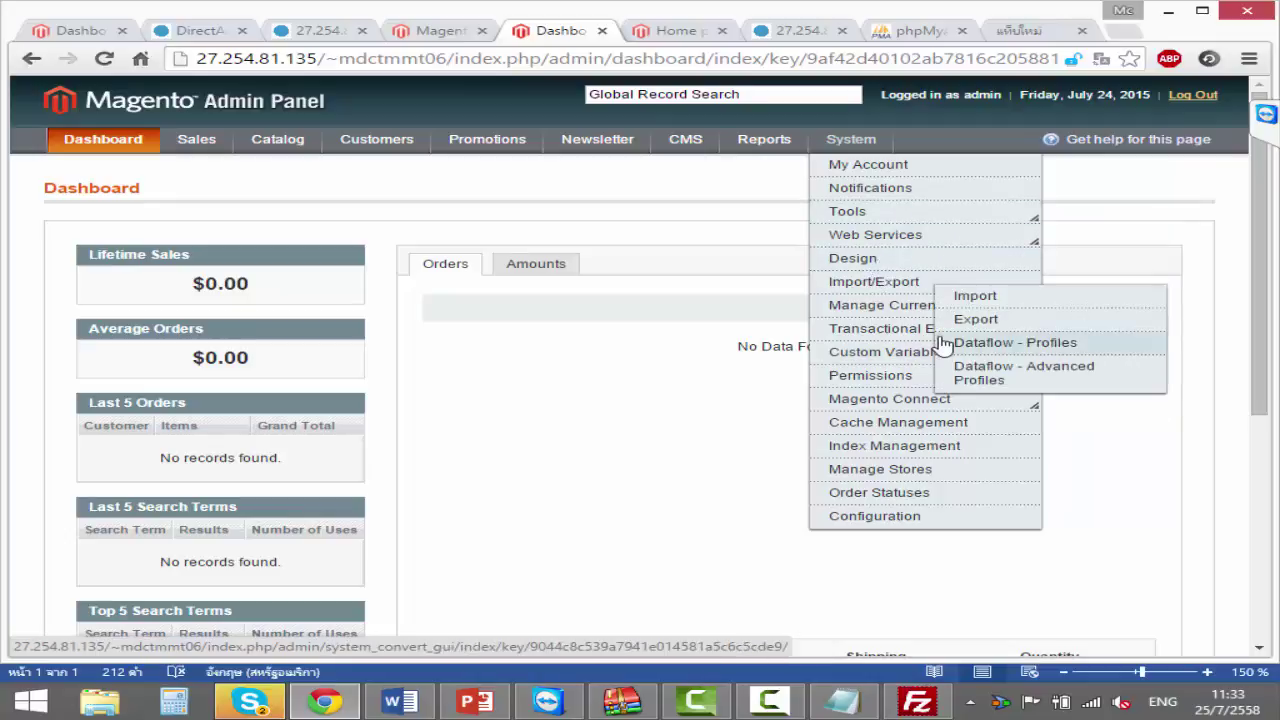
mouse_move(880, 399)
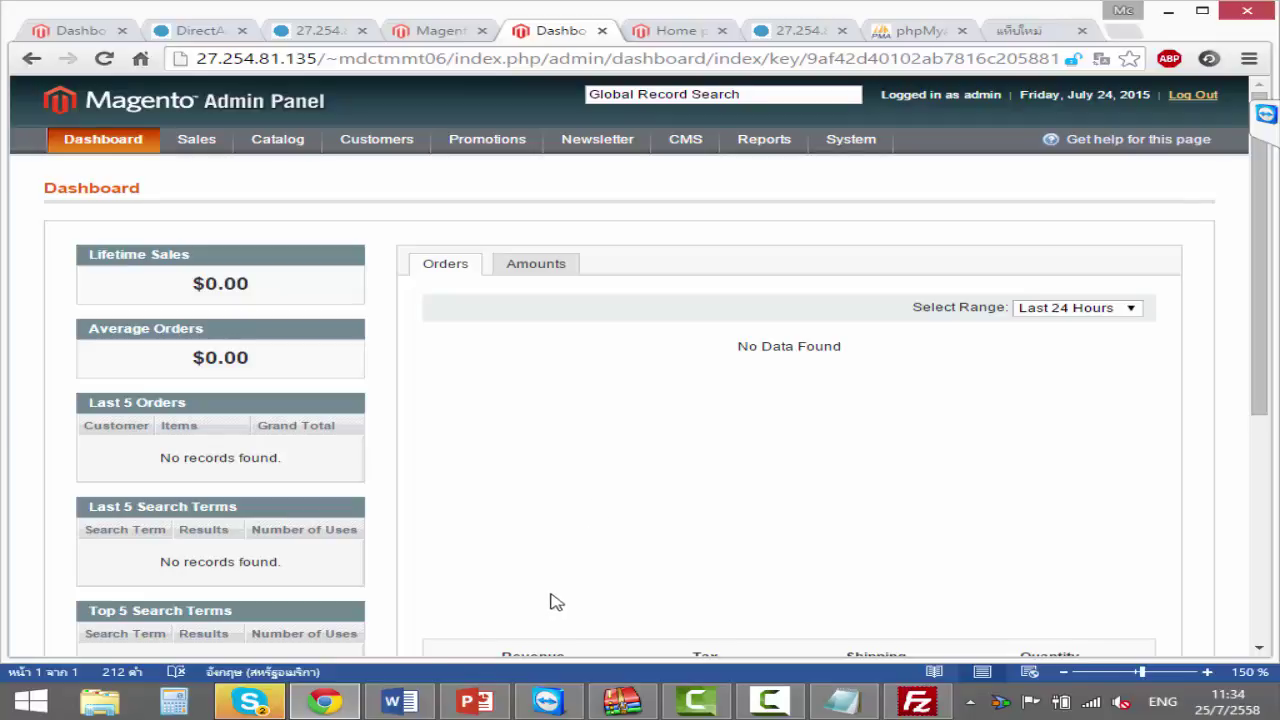
- Review the Magento basic training schedule in Word, starting from its title, and return to the admin panel in Chrome
click(398, 701)
scroll(614, 420, up, 5)
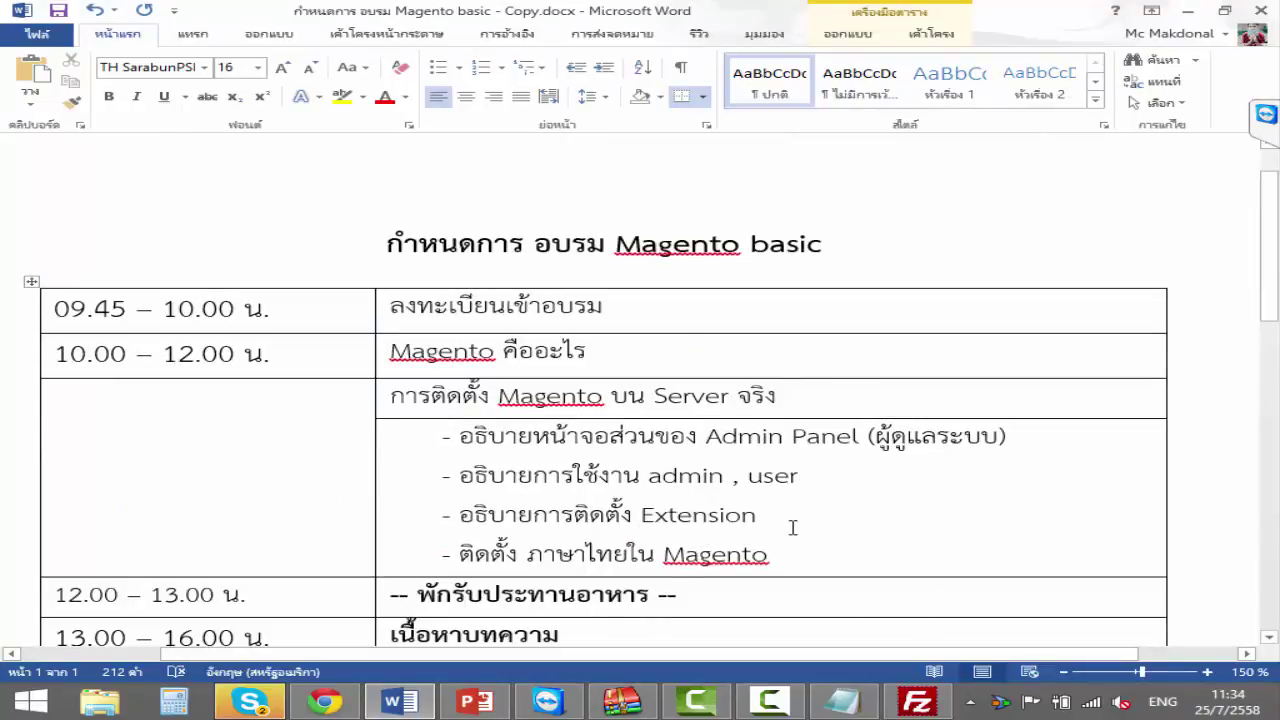
click(324, 701)
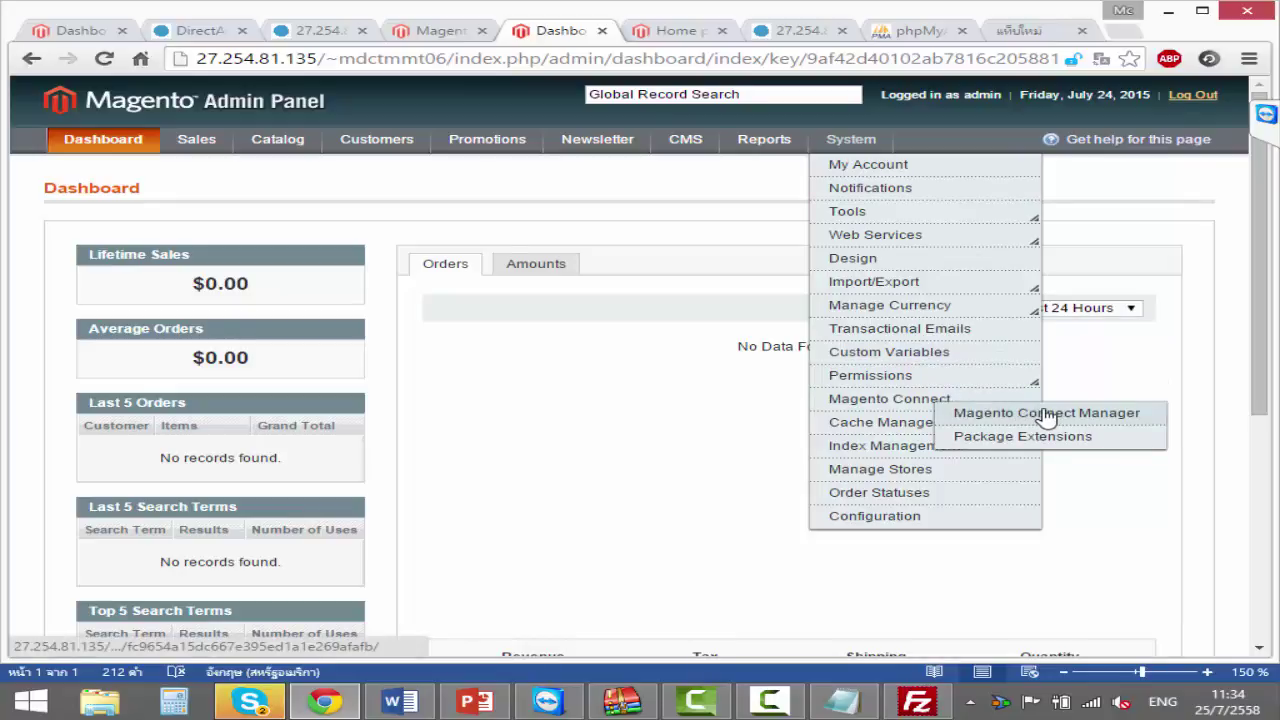
- Open Magento Connect Manager and enter admin as the login username
click(1138, 420)
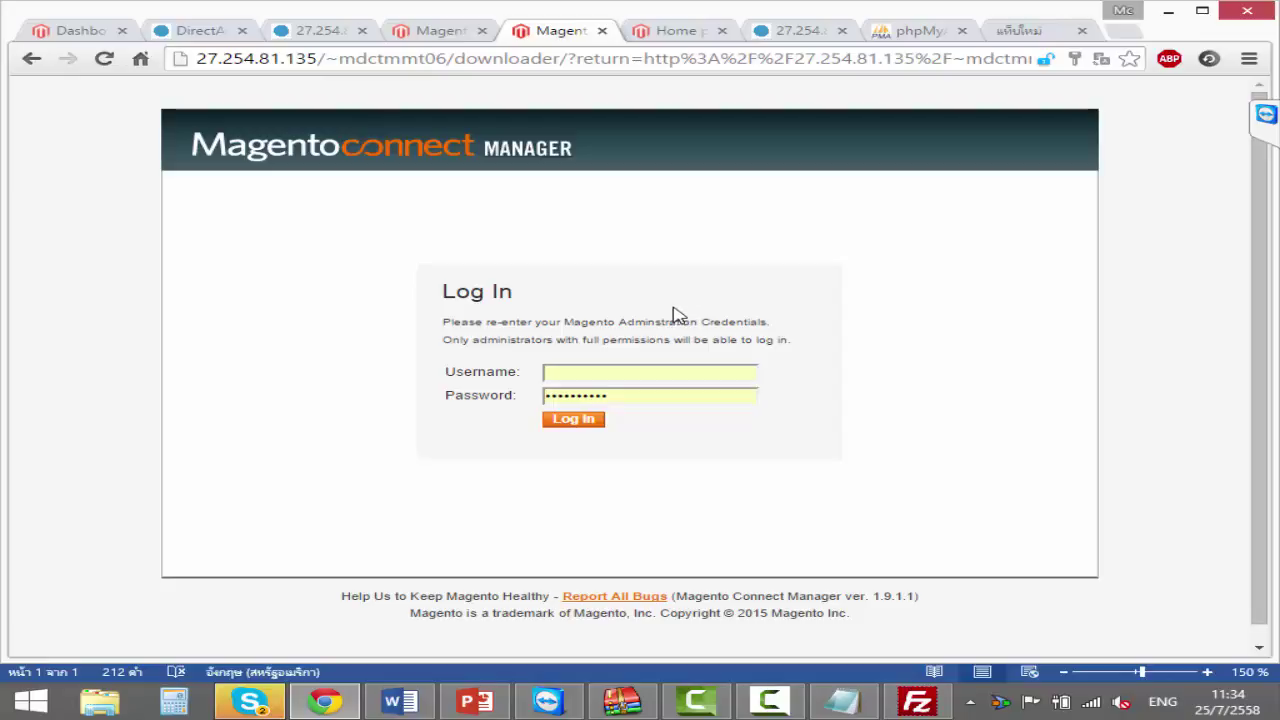
click(619, 373)
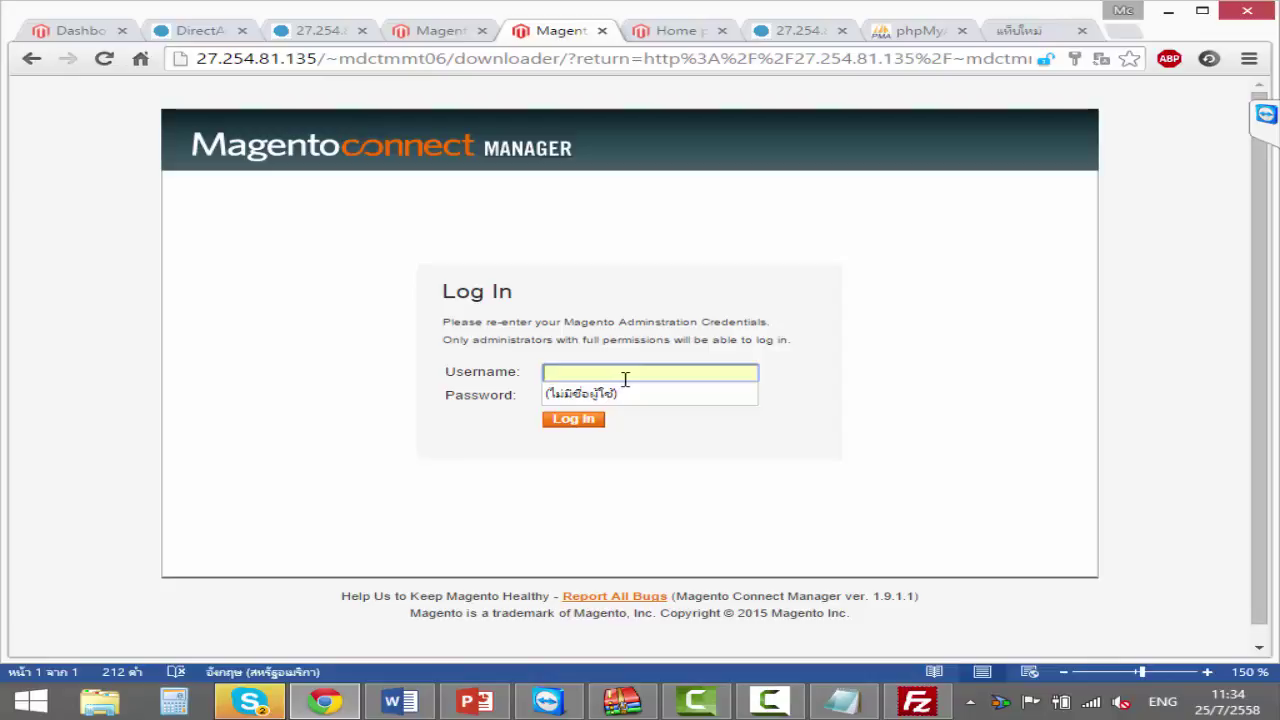
text(ad)
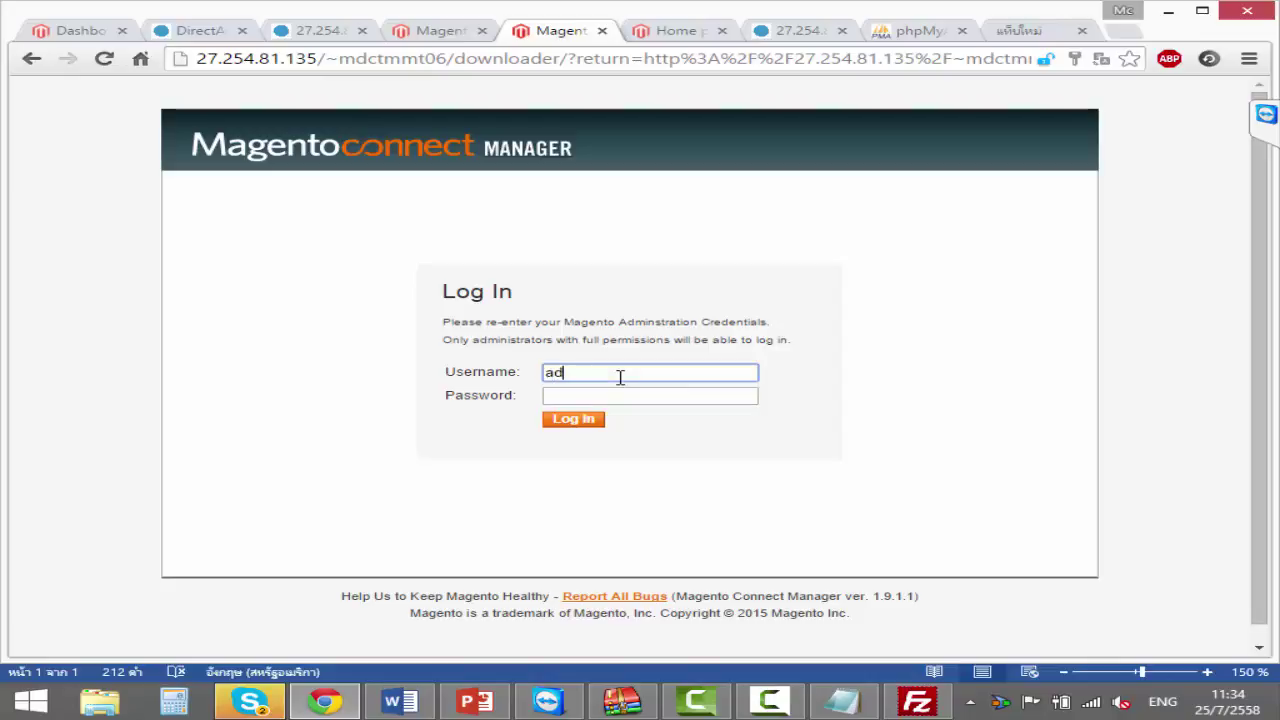
text(min)
- Fetch the password from the new browser page, enter it to log in to Magento Connect Manager, and decline saving it in the browser
click(1015, 31)
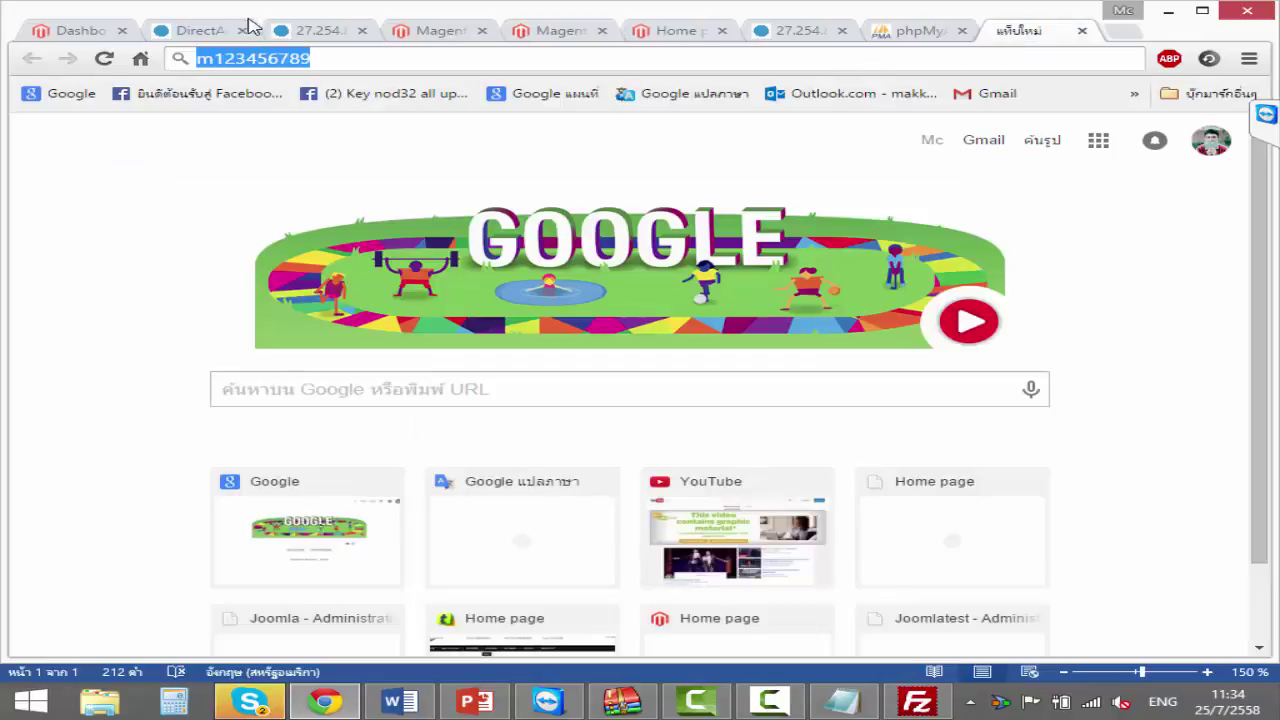
click(680, 32)
click(614, 40)
click(643, 397)
text(••••••••••)
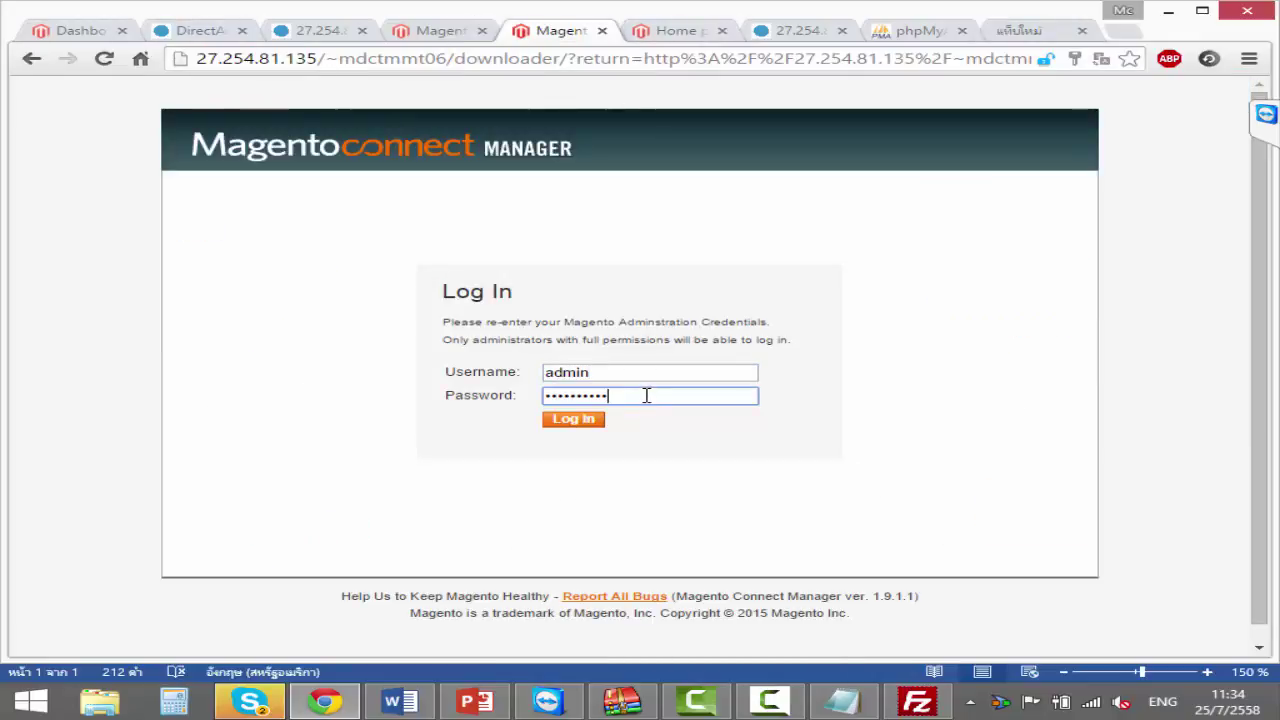
click(590, 424)
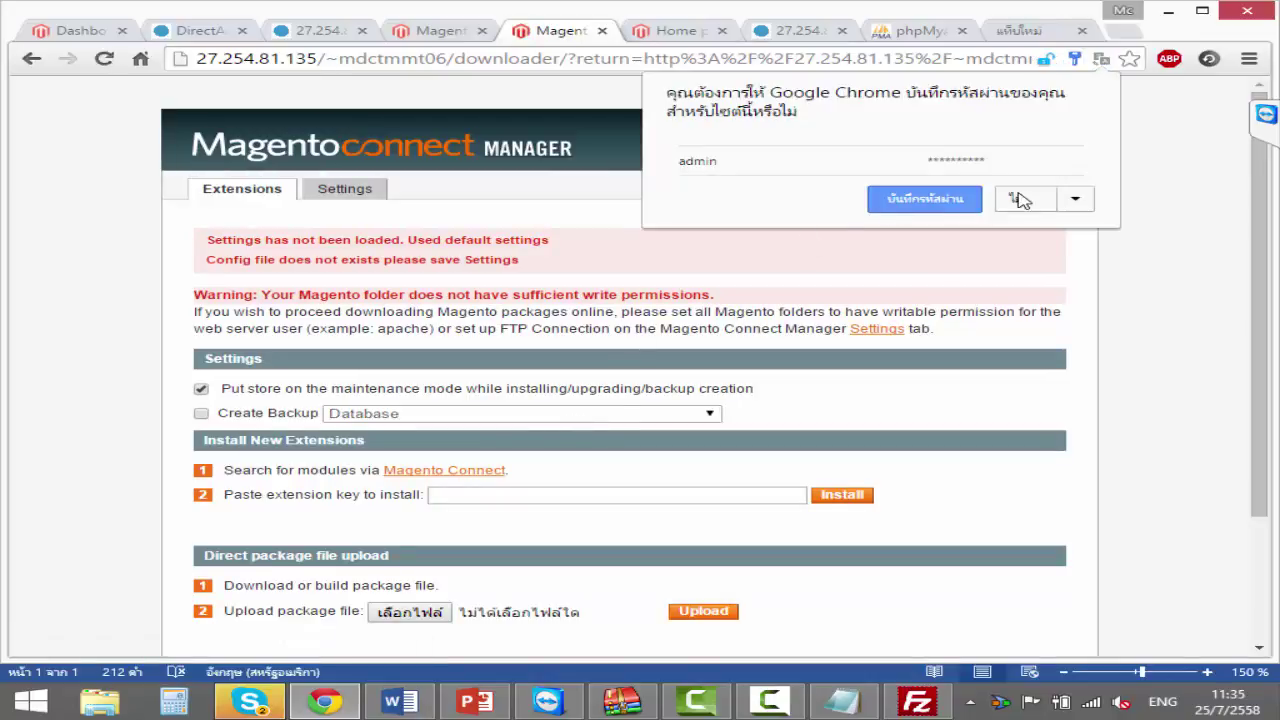
click(1019, 199)
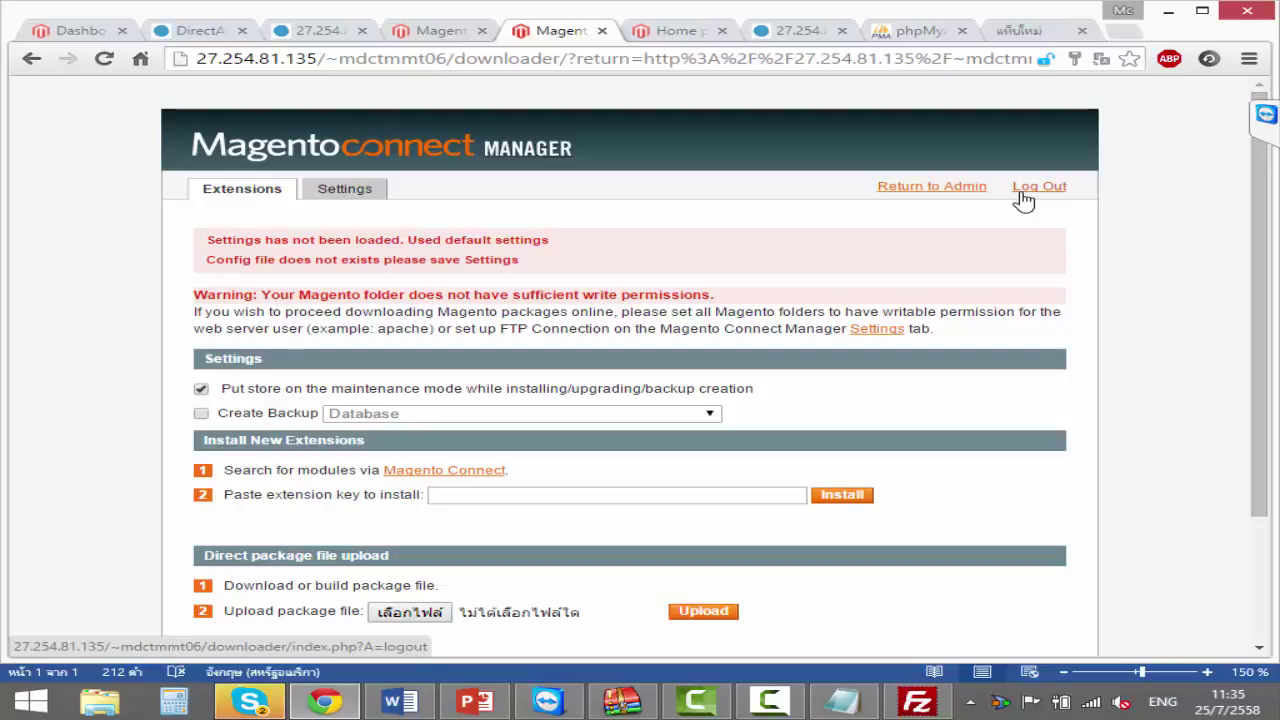
- Highlight the settings error messages and open the public_html folder in the DirectAdmin file manager
drag(519, 262, 207, 244)
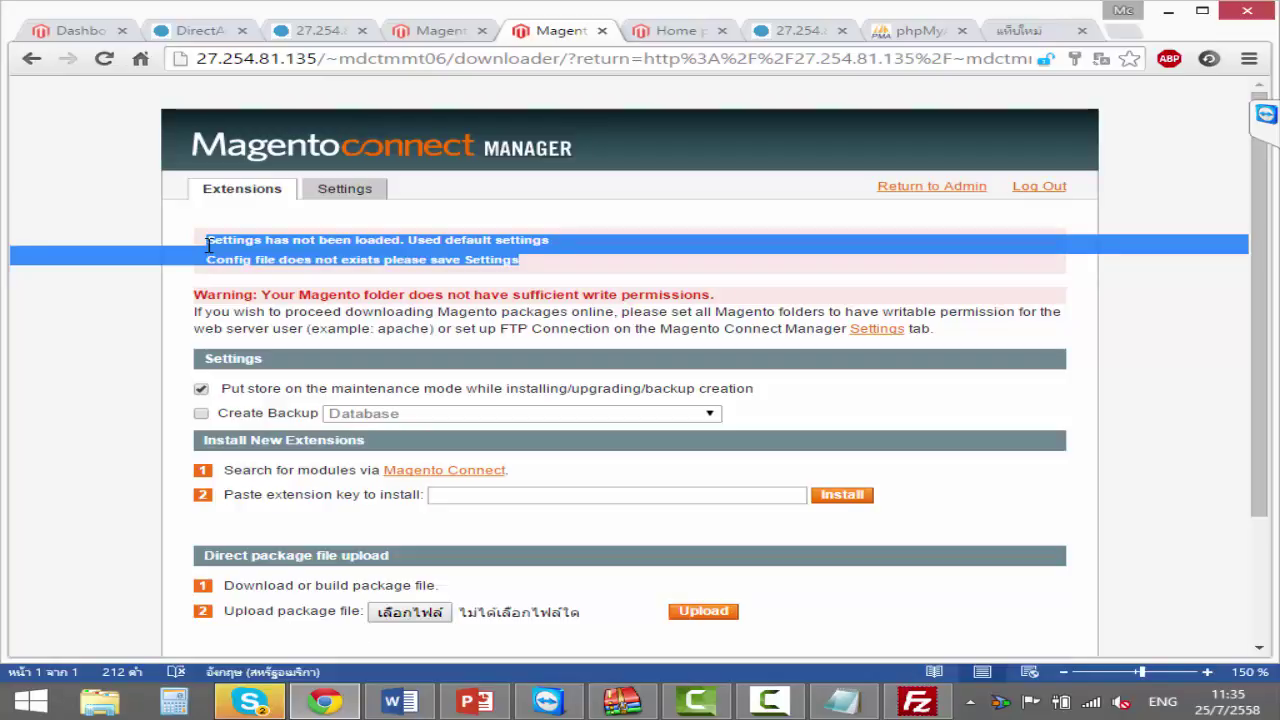
click(308, 33)
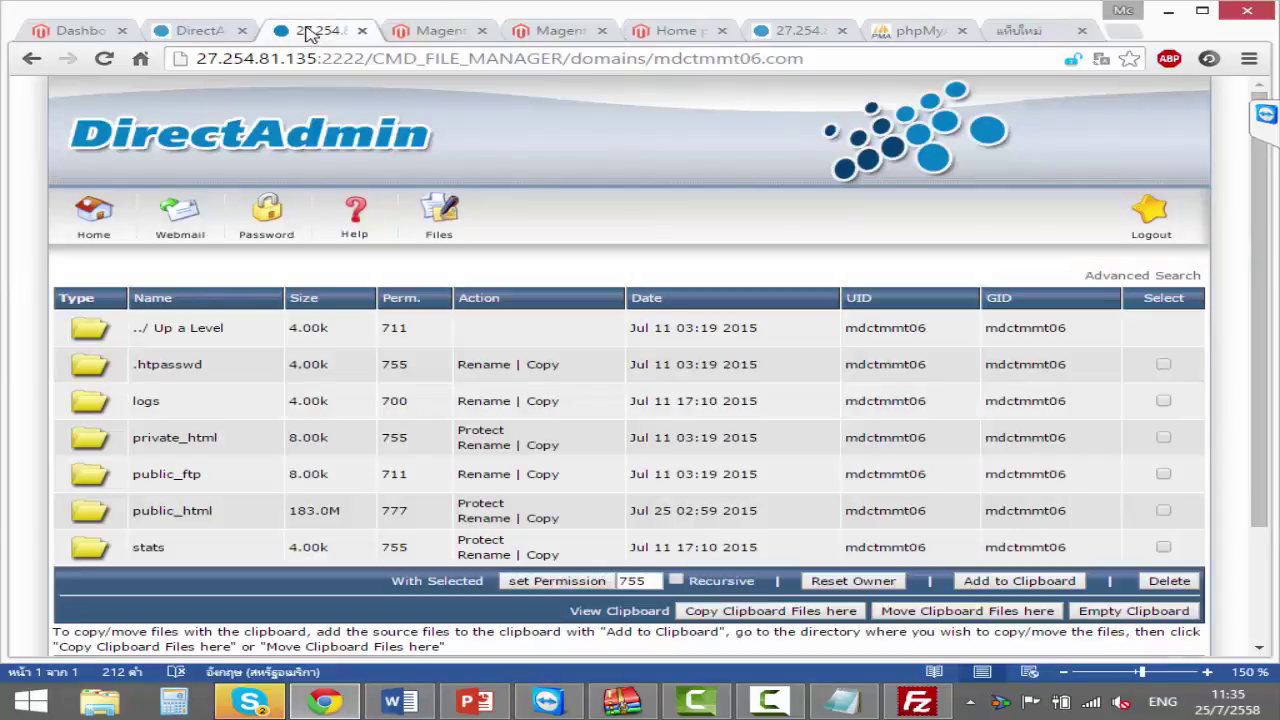
click(124, 226)
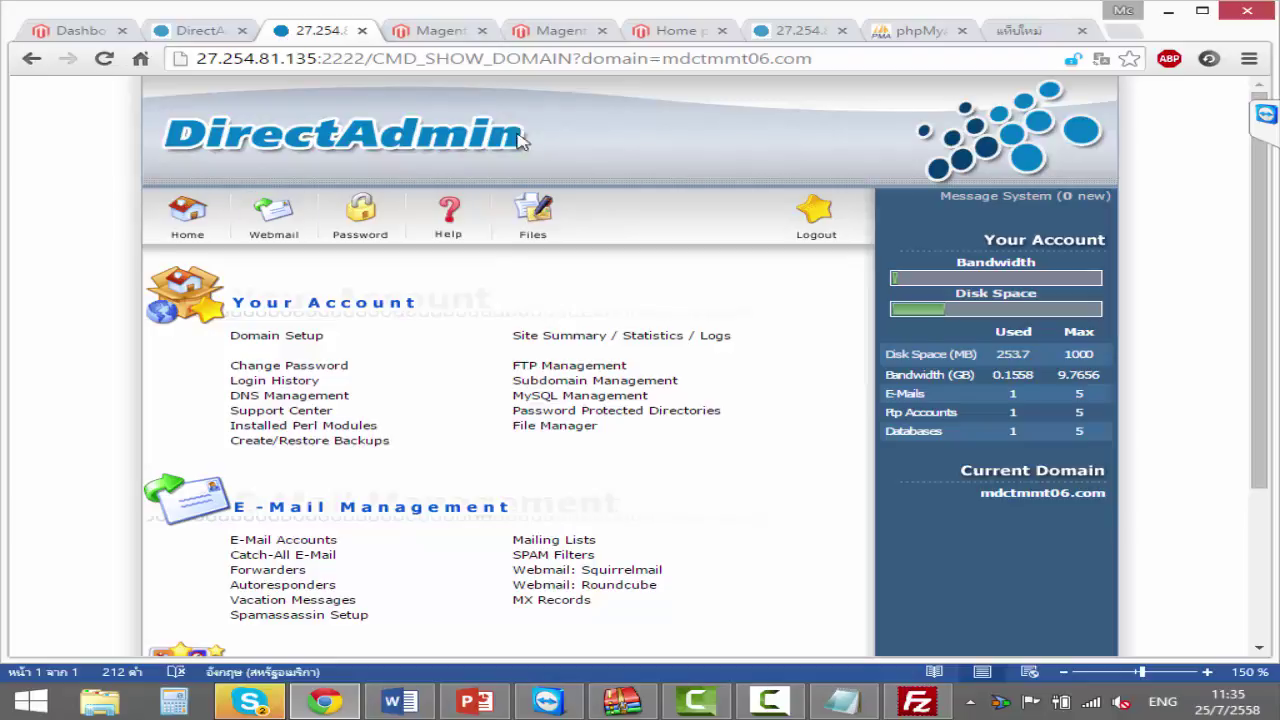
click(552, 214)
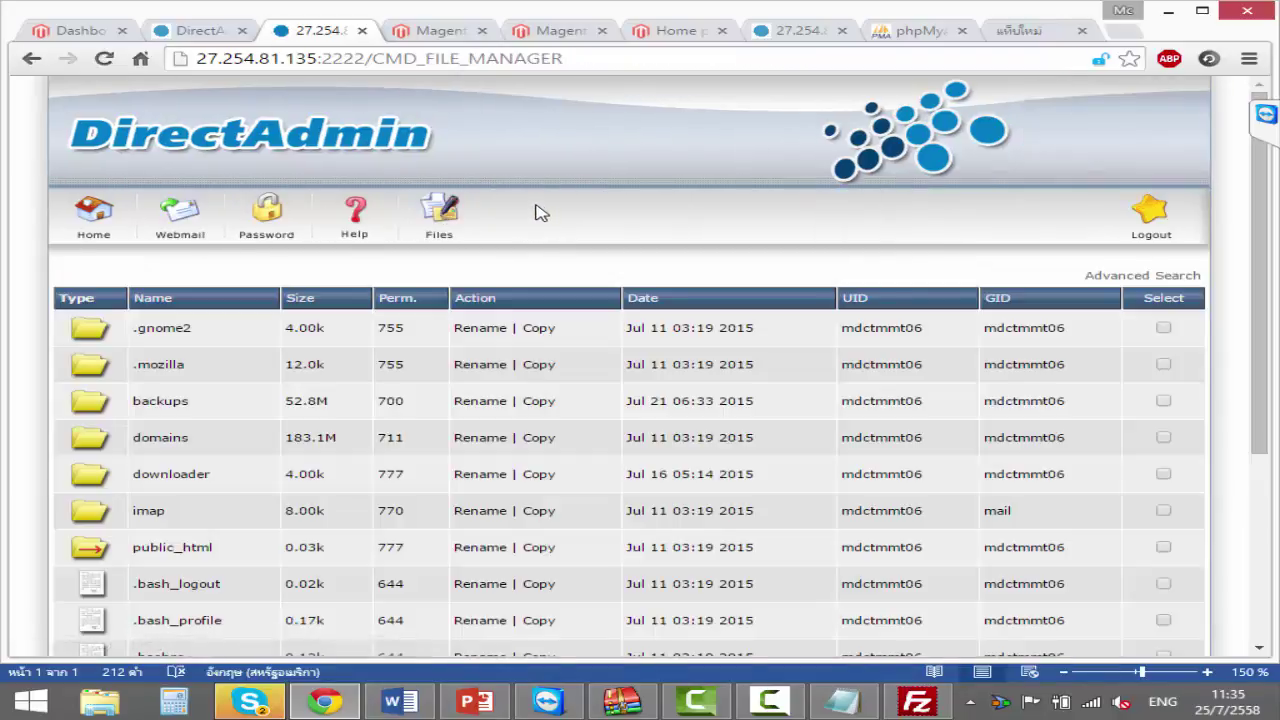
click(178, 550)
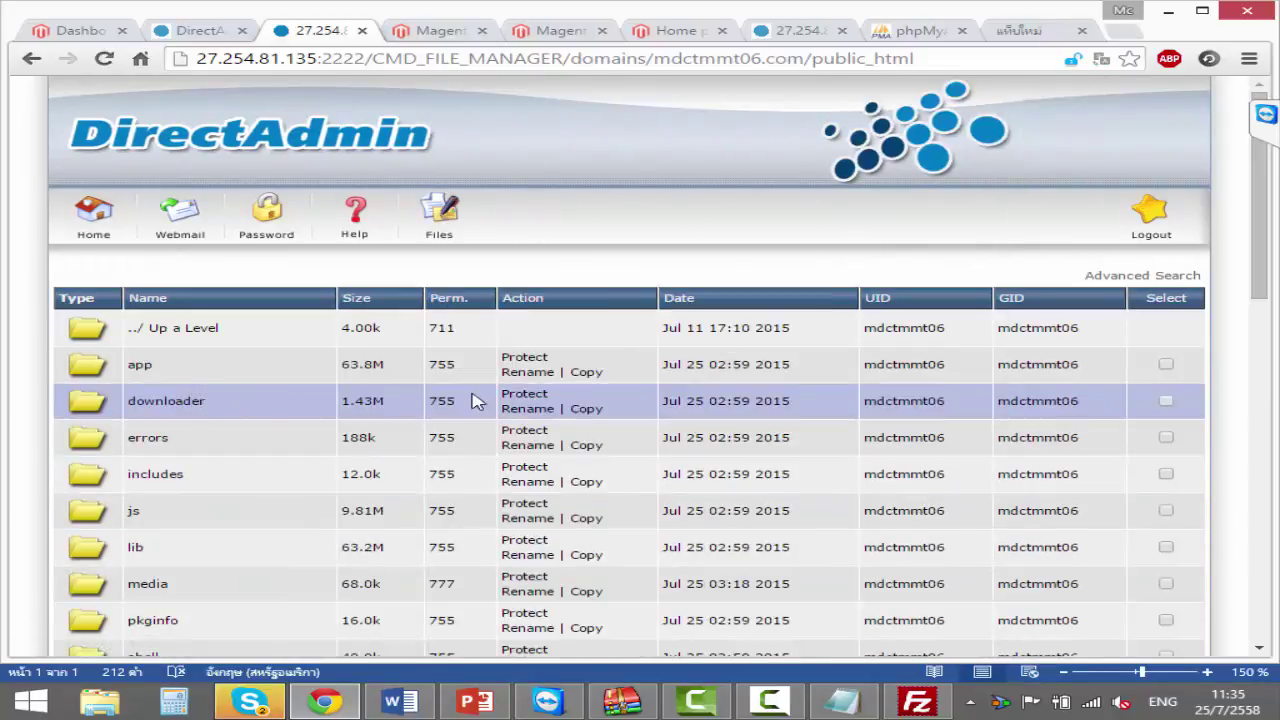
- Set the permission of the downloader folder in public_html to 777
click(1167, 402)
scroll(1163, 365, down, 8)
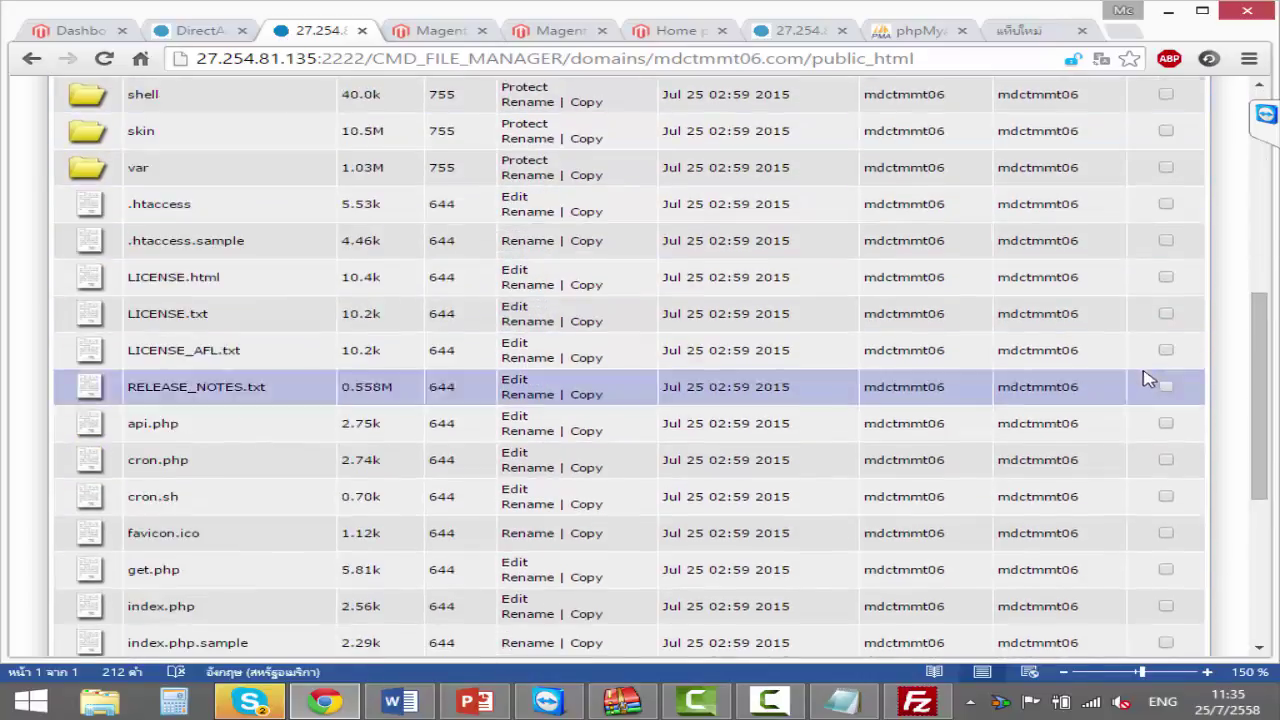
double_click(632, 541)
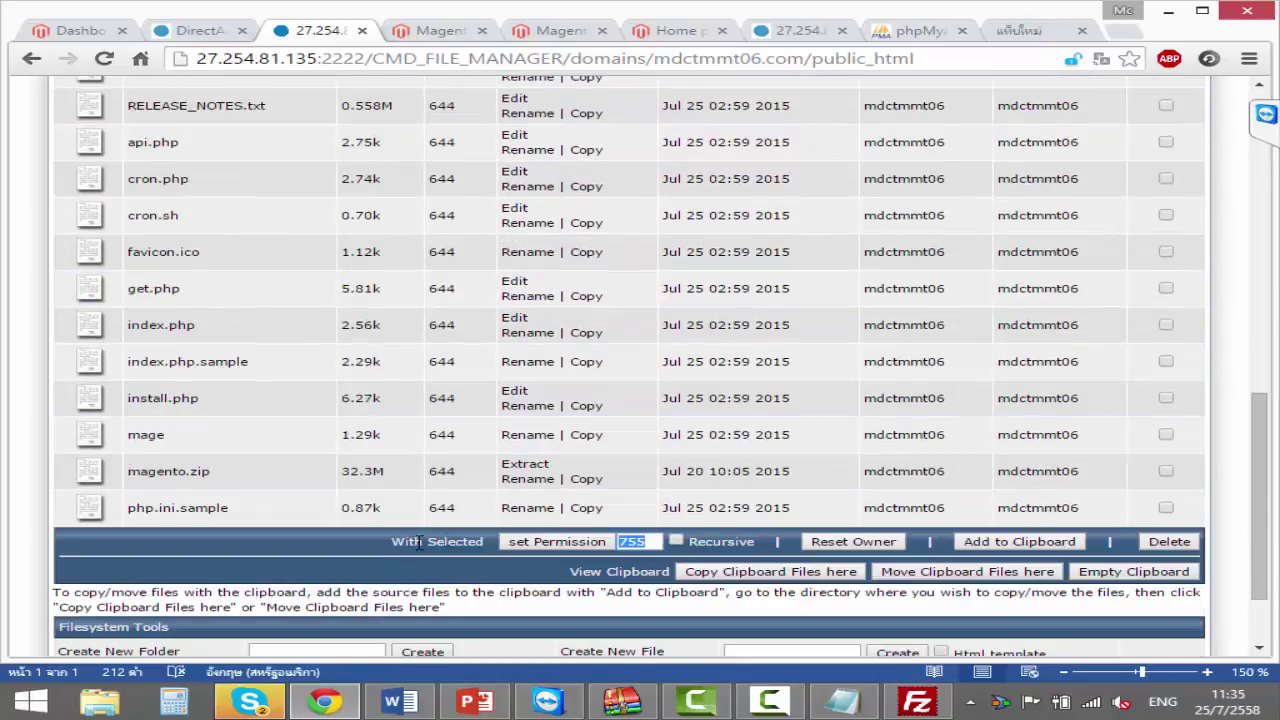
text(777)
click(536, 543)
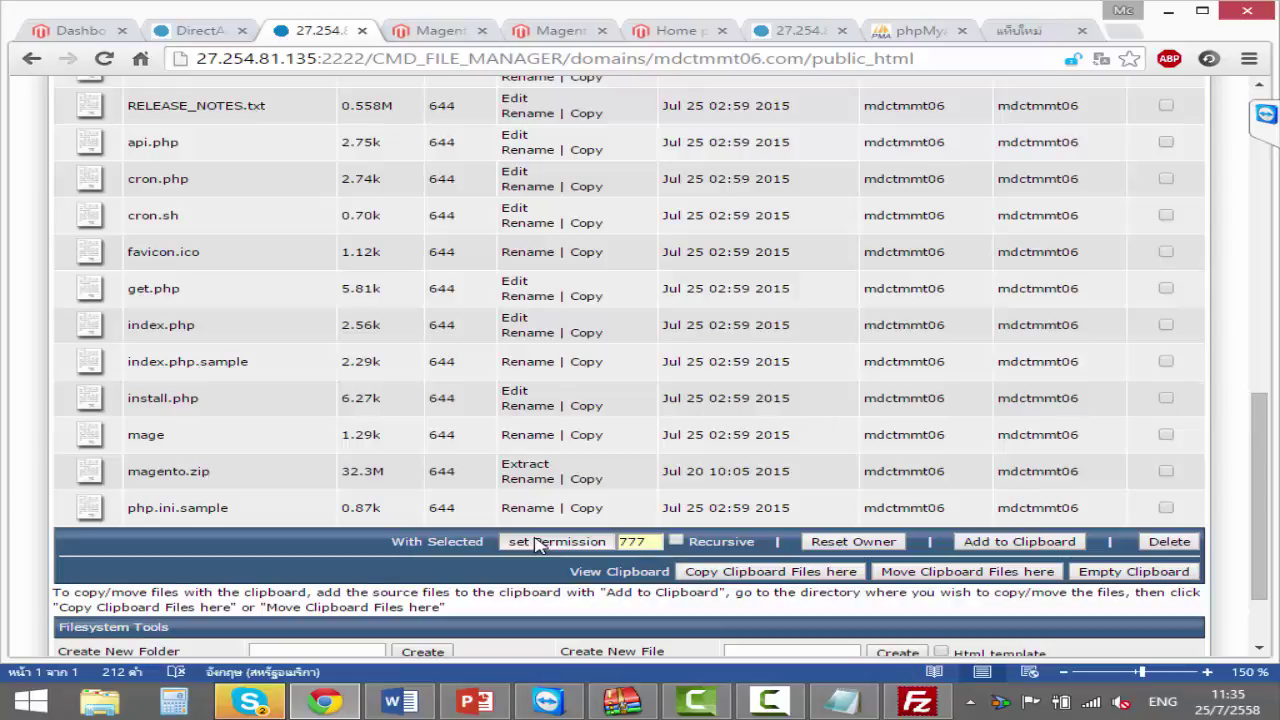
click(540, 545)
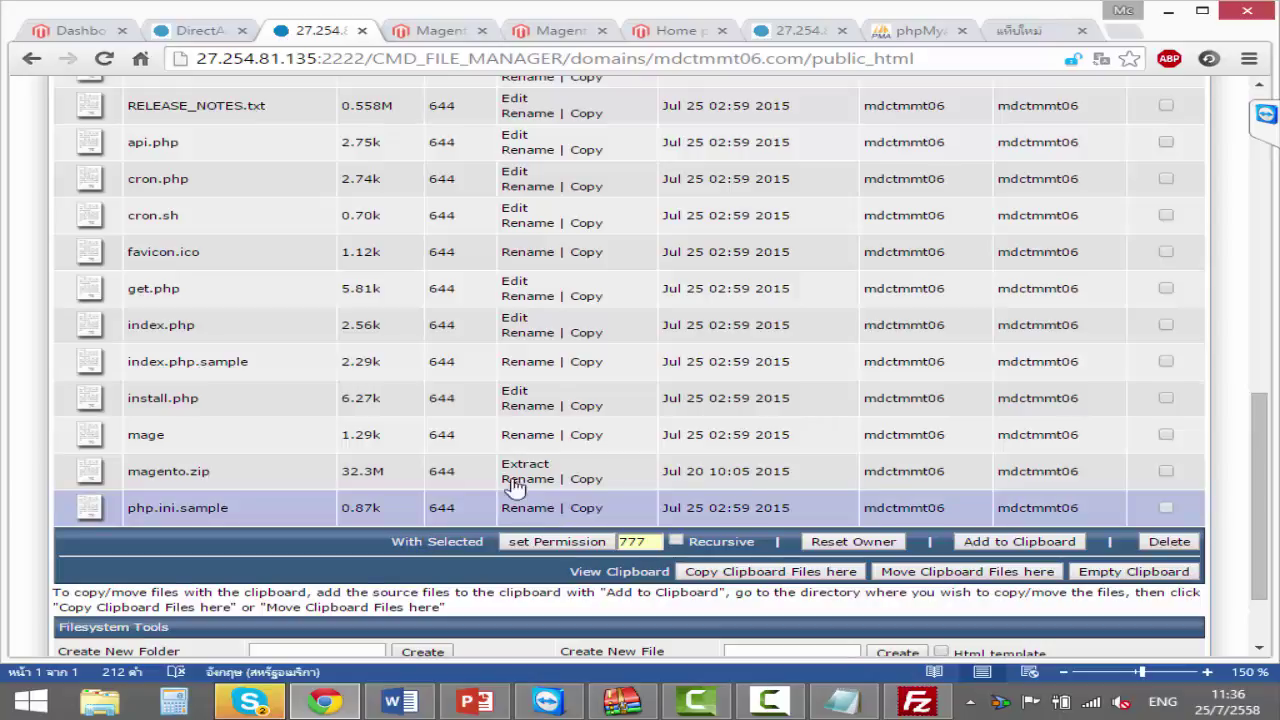
click(558, 543)
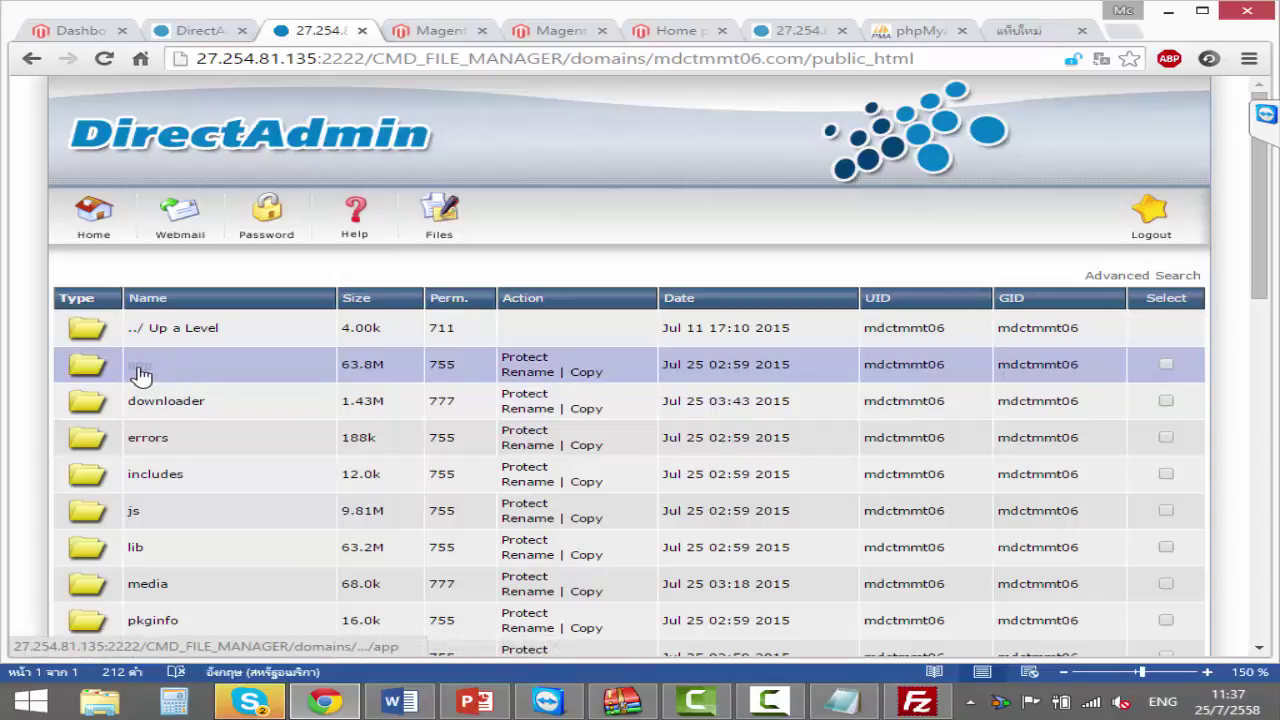
- Open the app folder in public_html and set the permission of its locale folder to 777
click(141, 372)
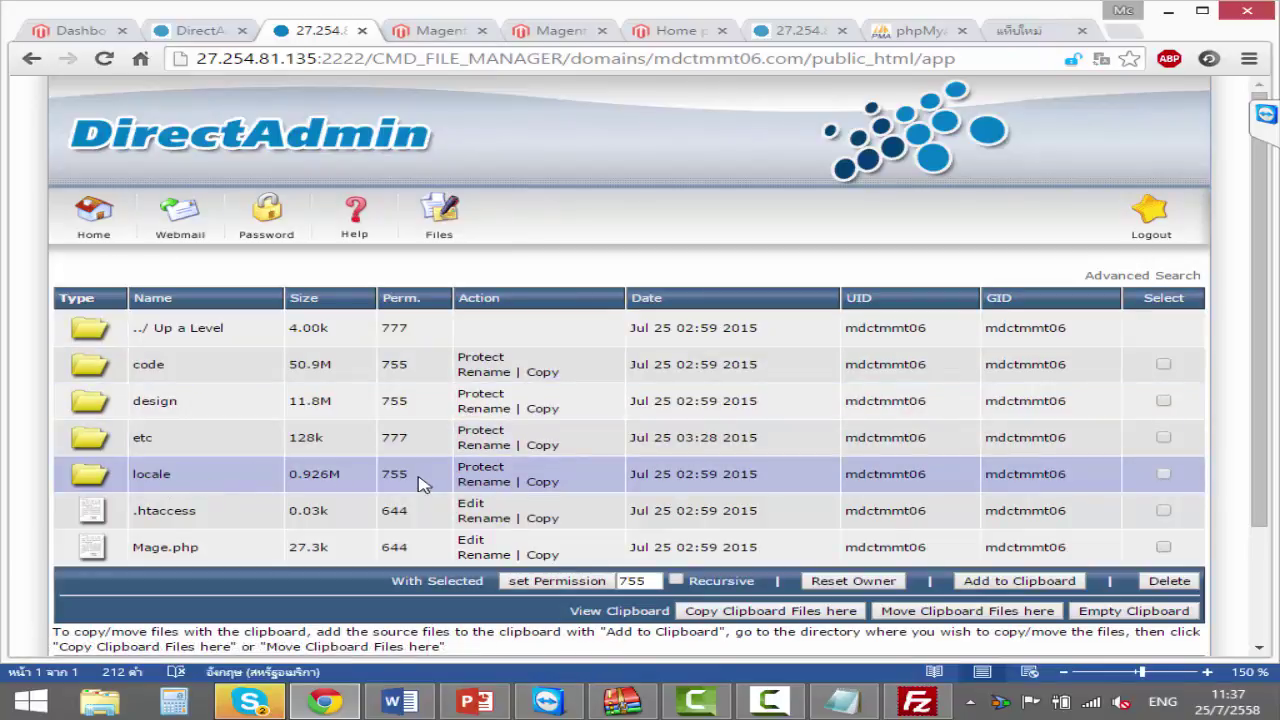
drag(423, 480, 375, 480)
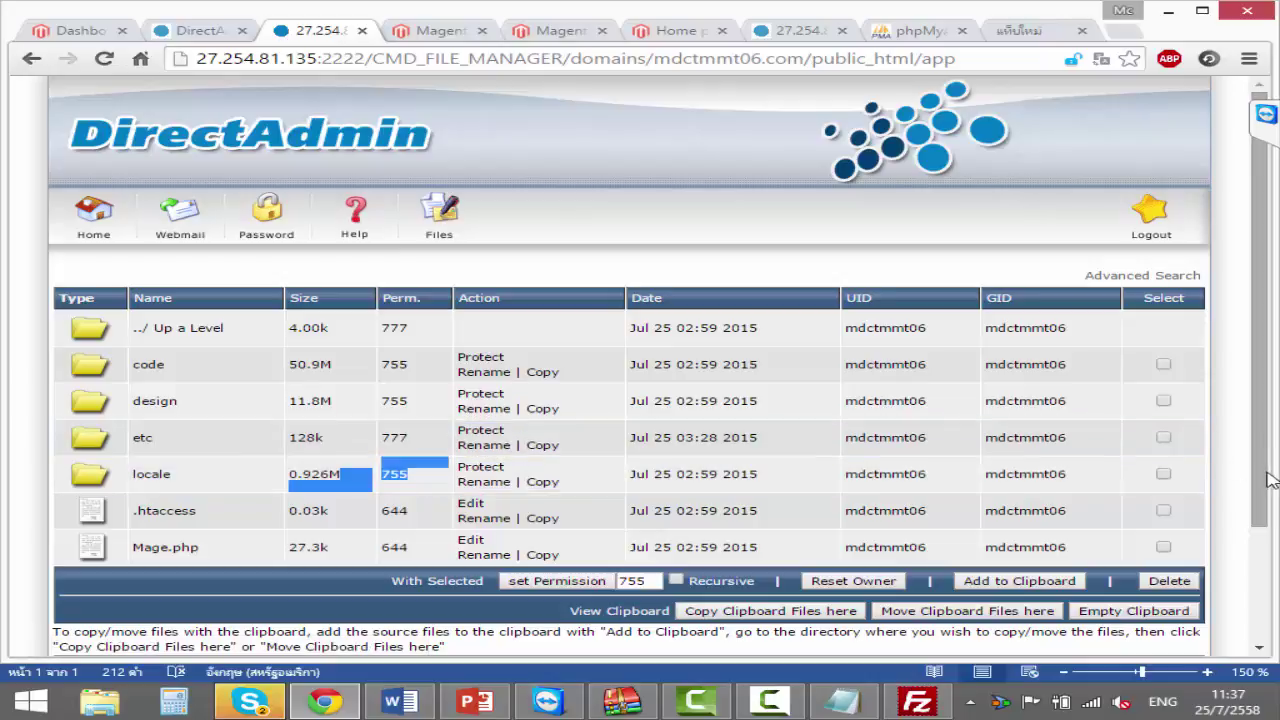
click(1164, 475)
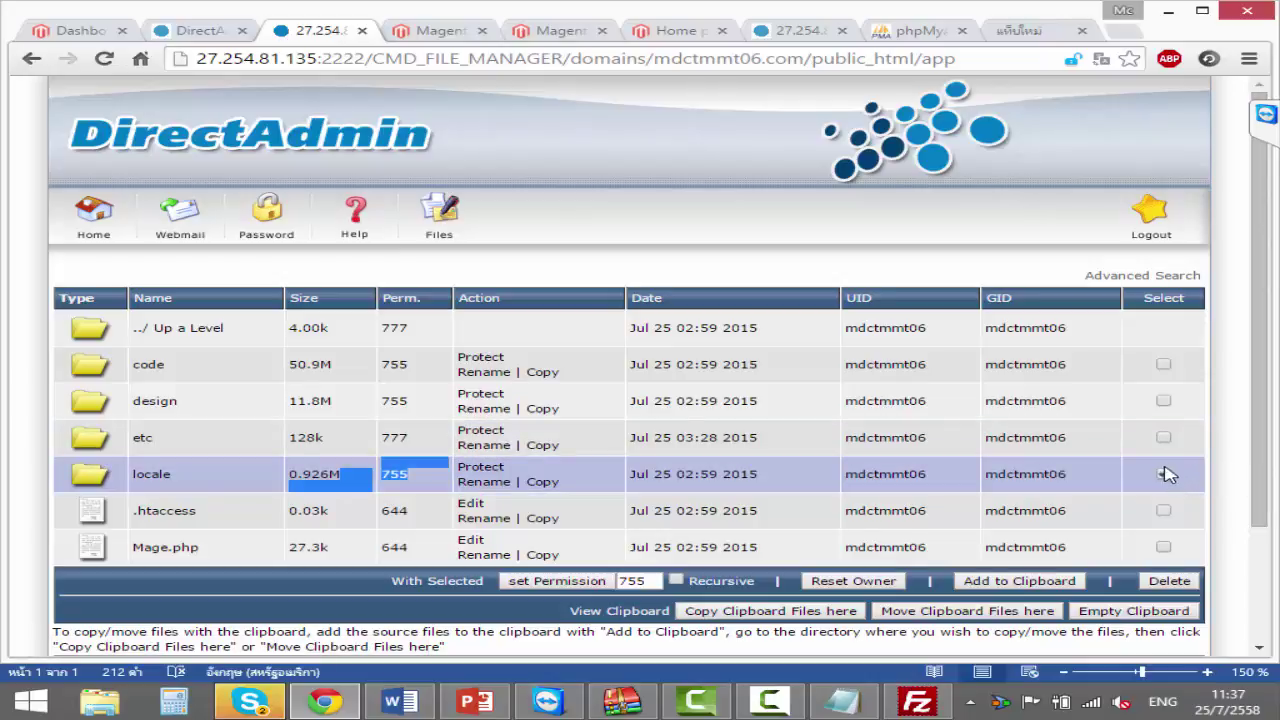
double_click(632, 581)
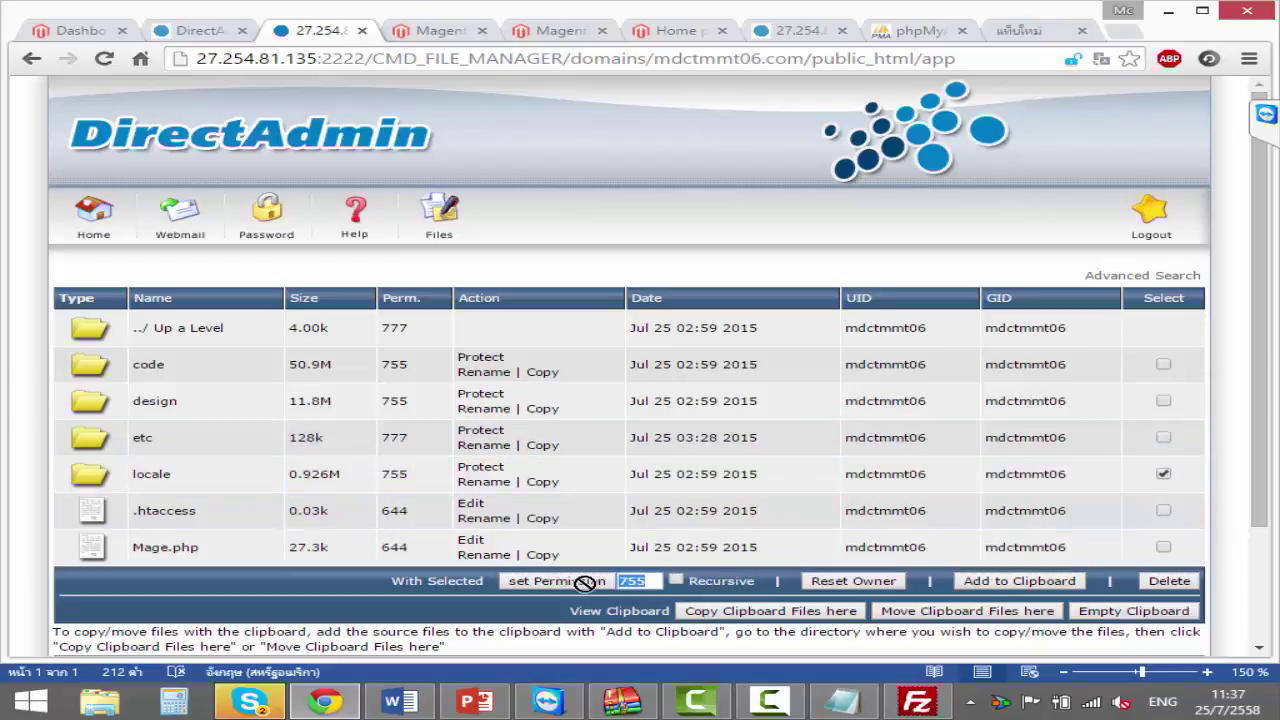
text(777)
click(640, 604)
click(540, 584)
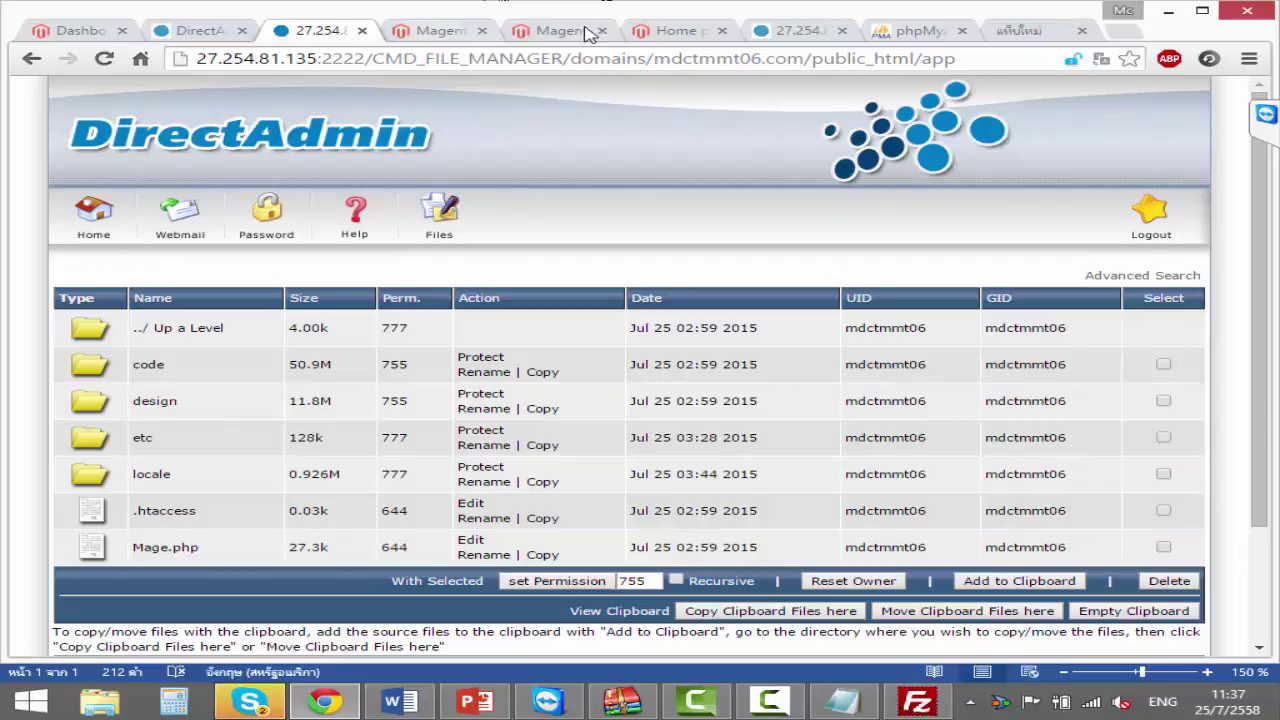
- Return to Magento Connect Manager and reload the page, confirming the form resubmission
click(672, 32)
click(568, 36)
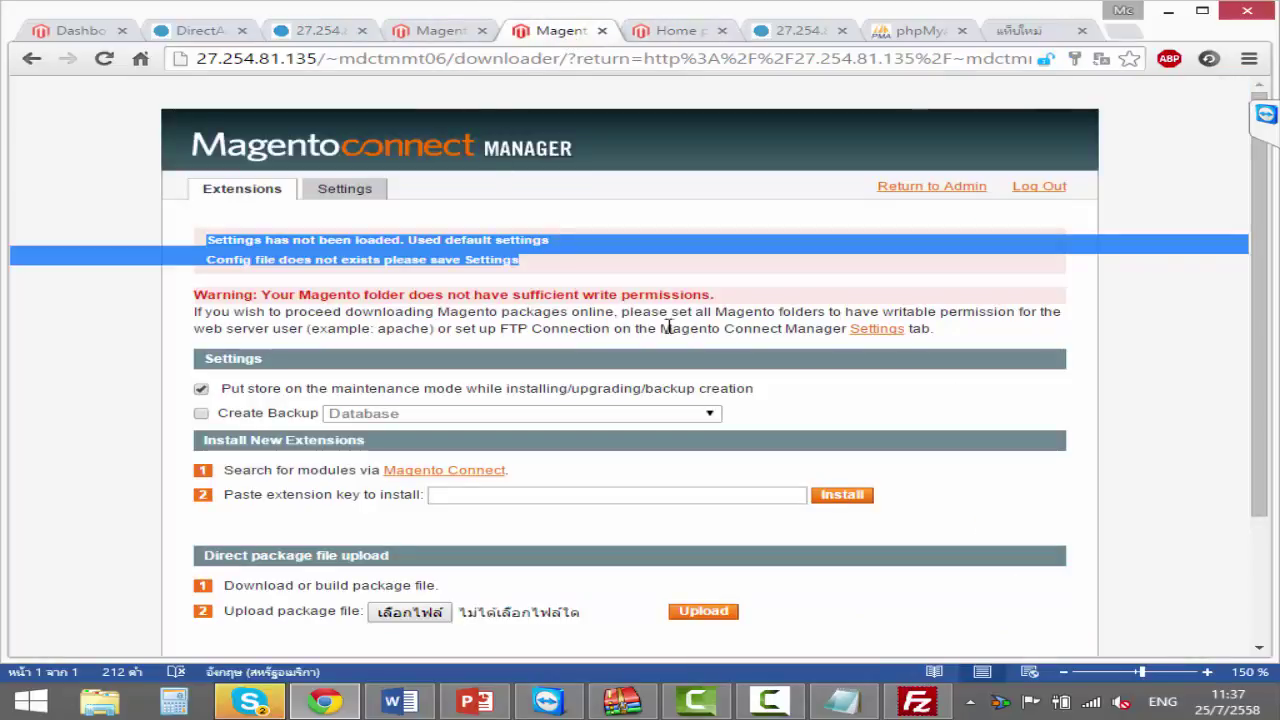
key(F5)
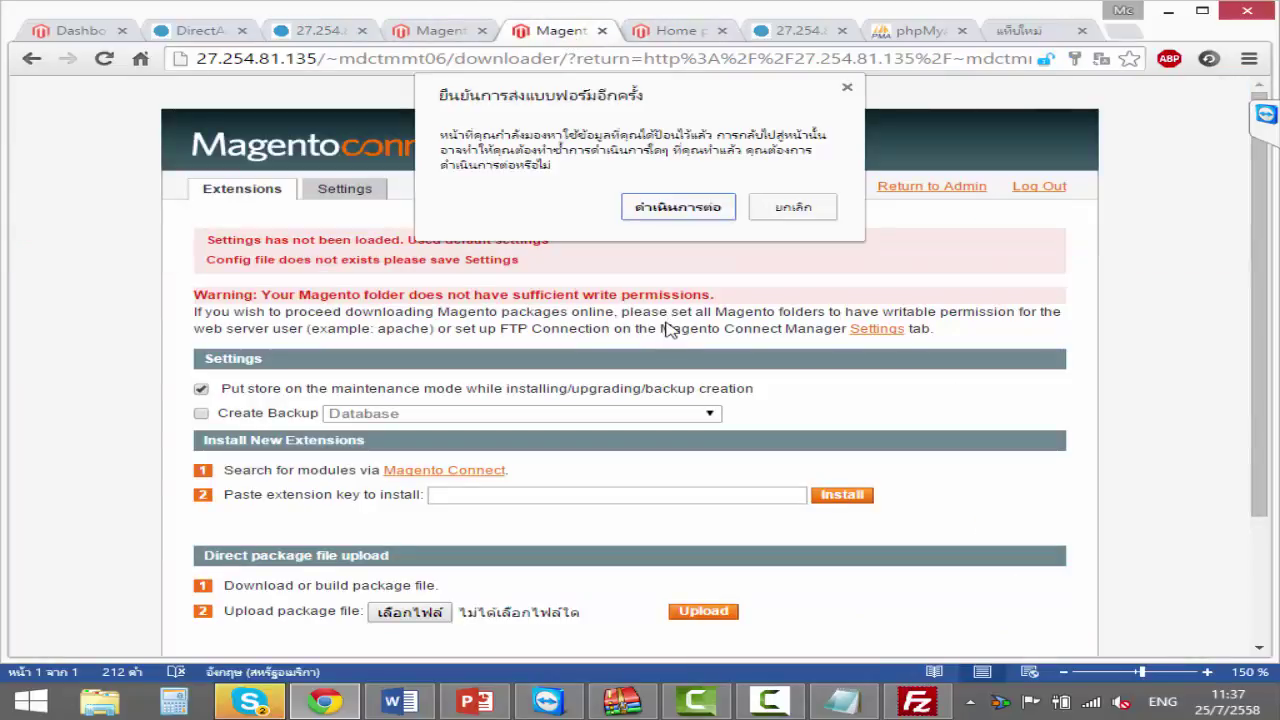
click(676, 210)
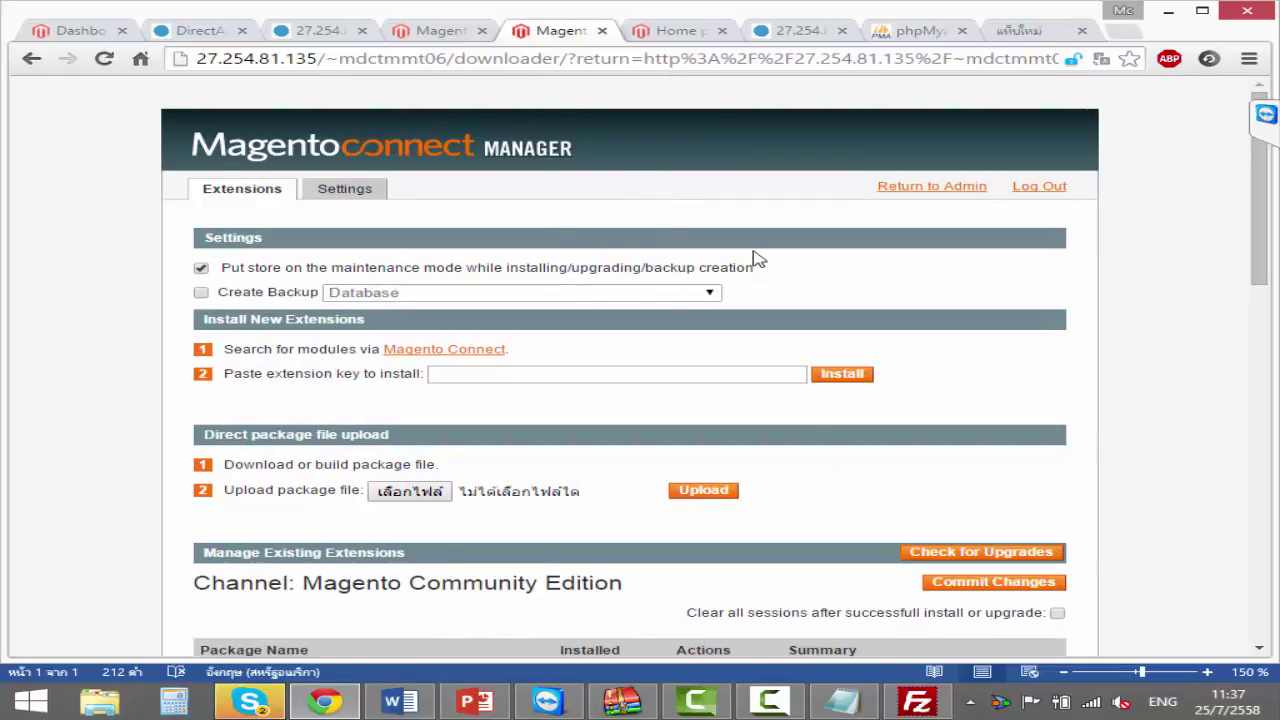
triple_click(566, 249)
click(566, 250)
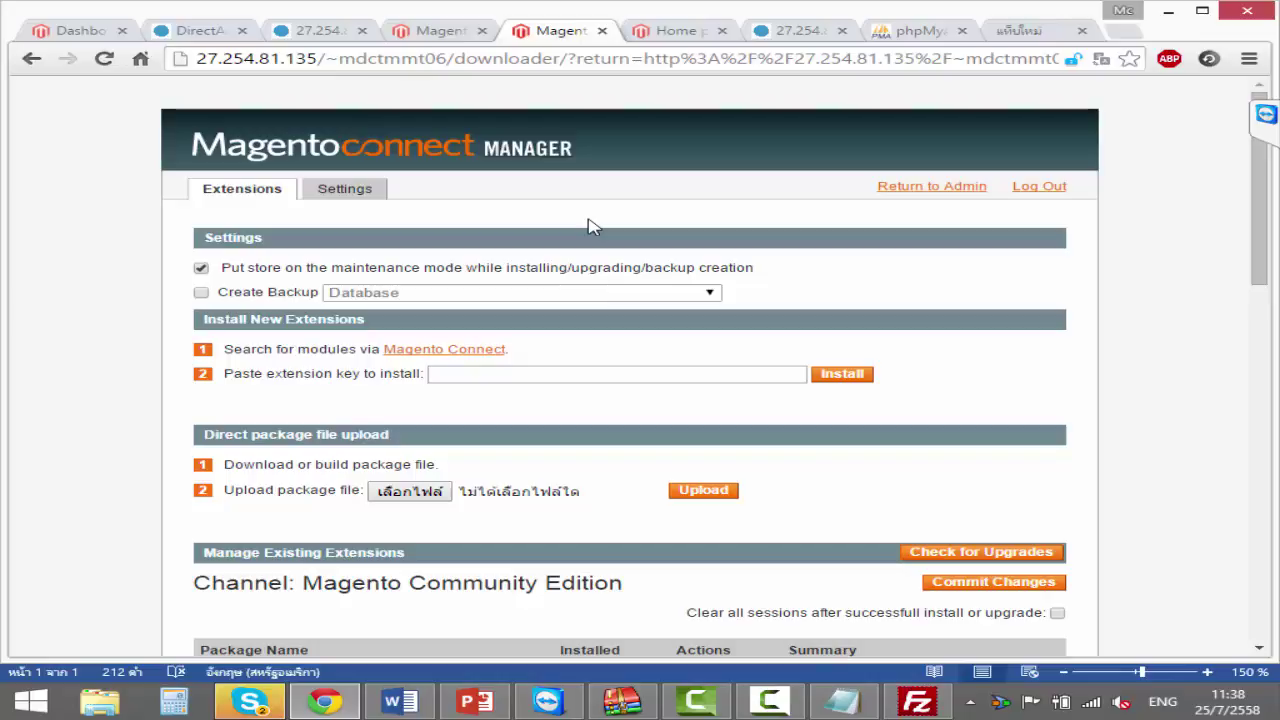
- Check the permission of public_html in the root of the DirectAdmin file manager, and return to Magento Connect Manager
click(300, 36)
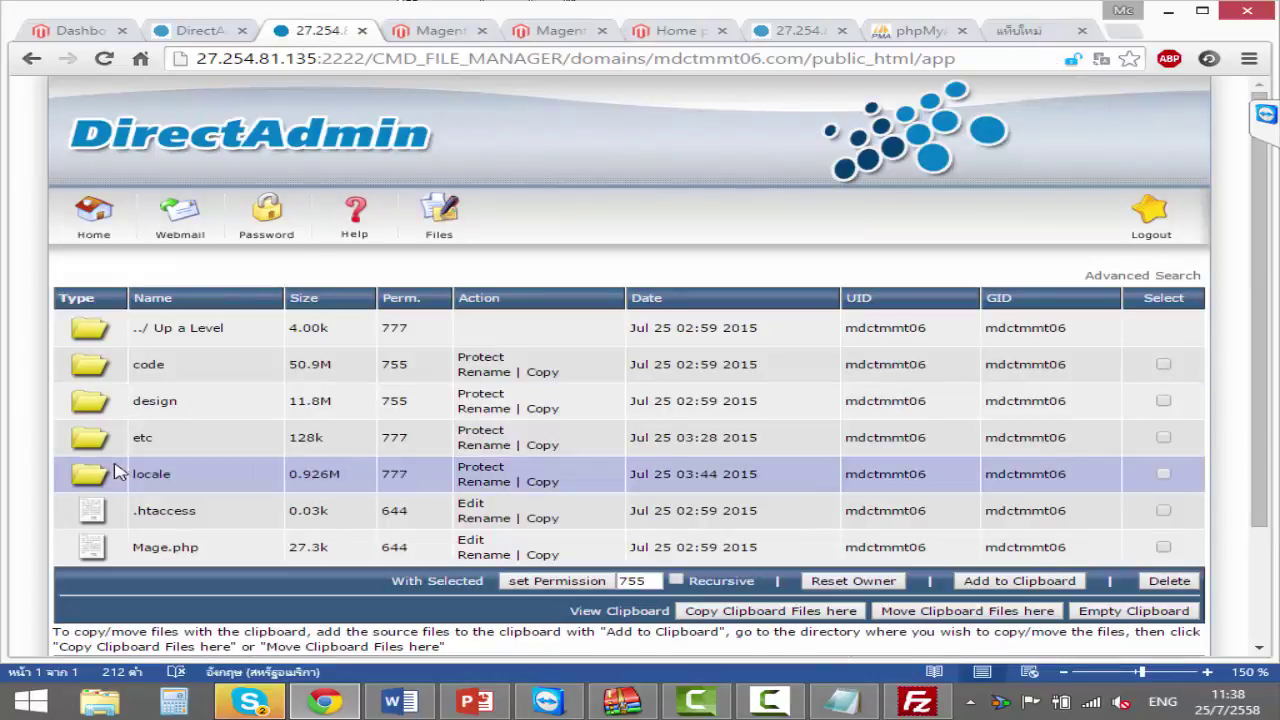
click(185, 330)
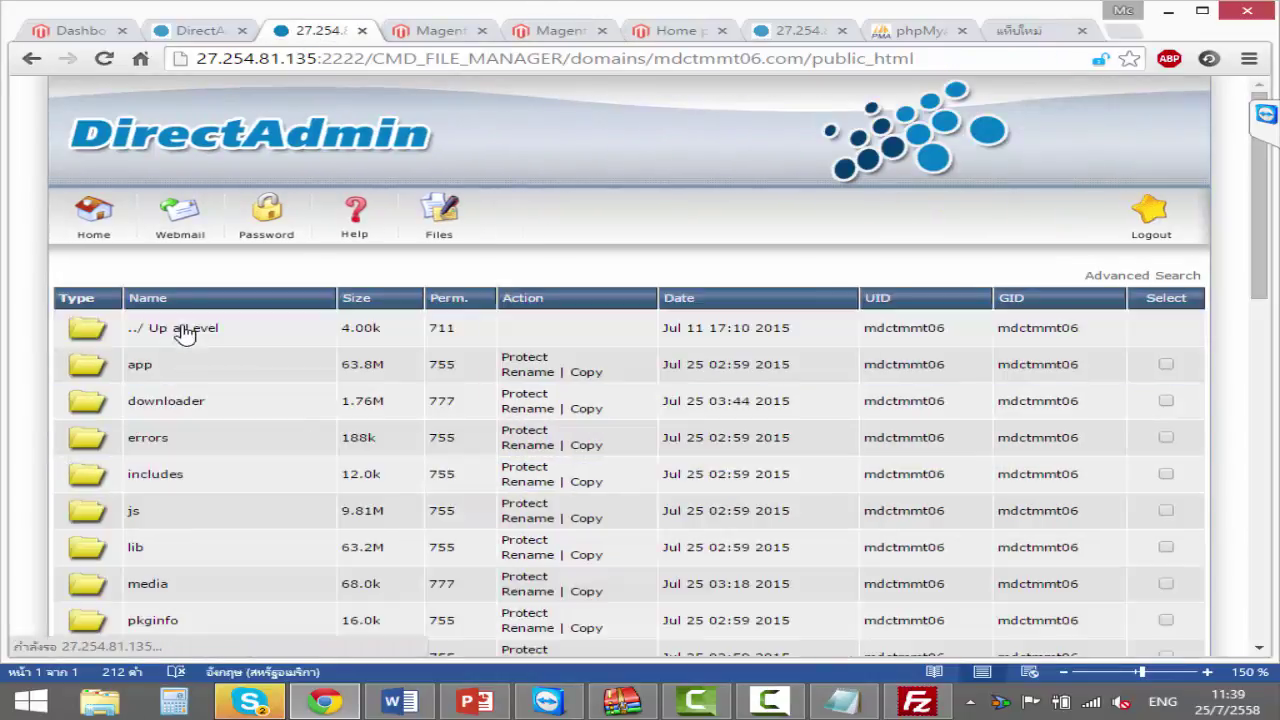
click(200, 333)
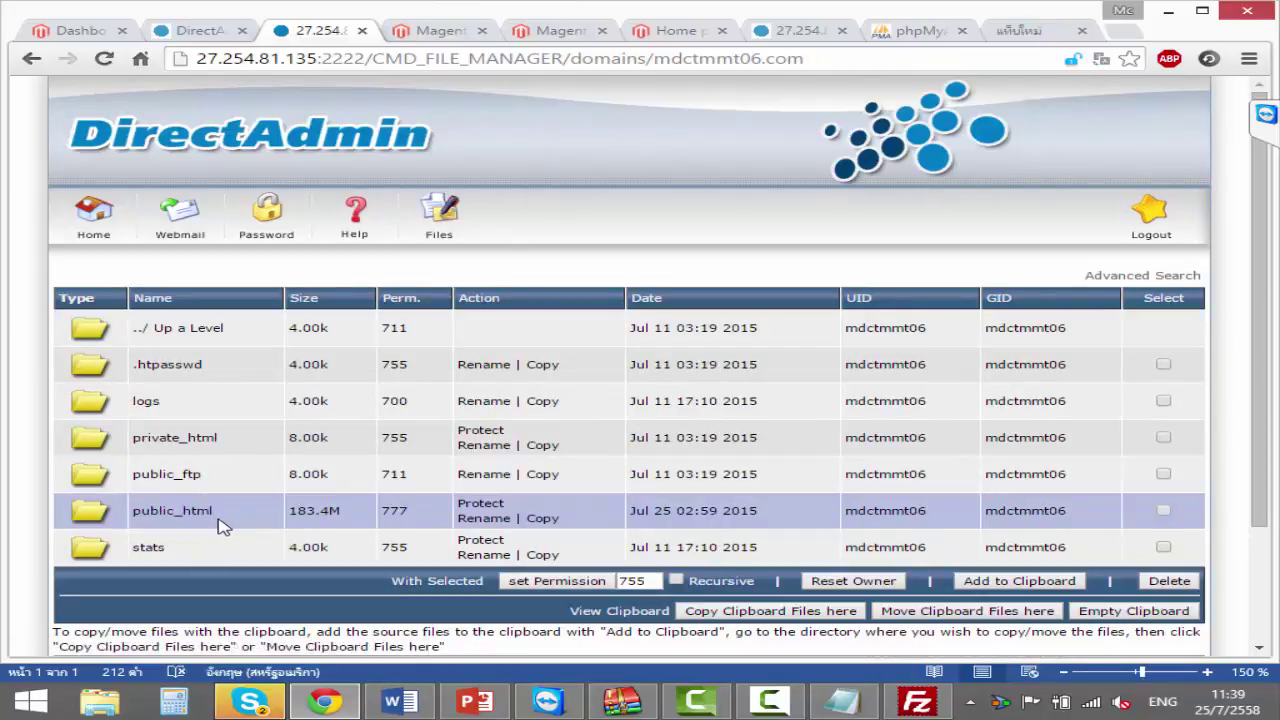
click(443, 220)
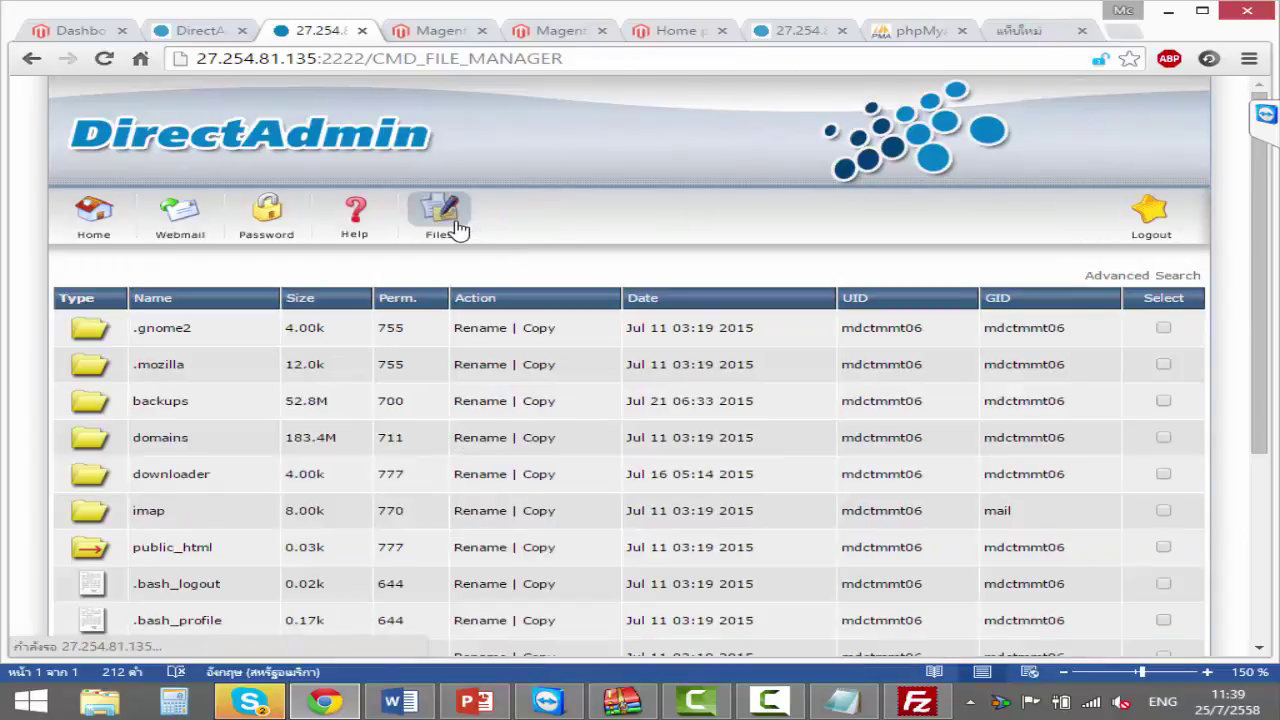
drag(404, 556, 377, 553)
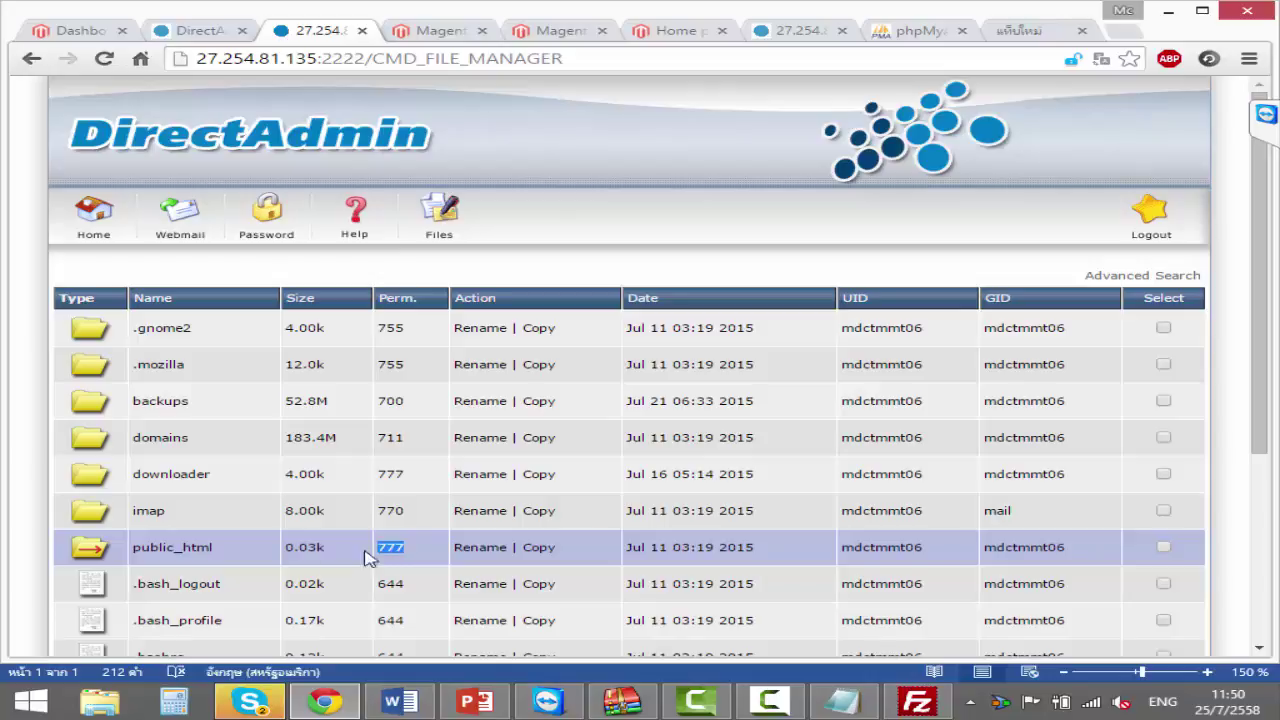
click(663, 30)
click(568, 31)
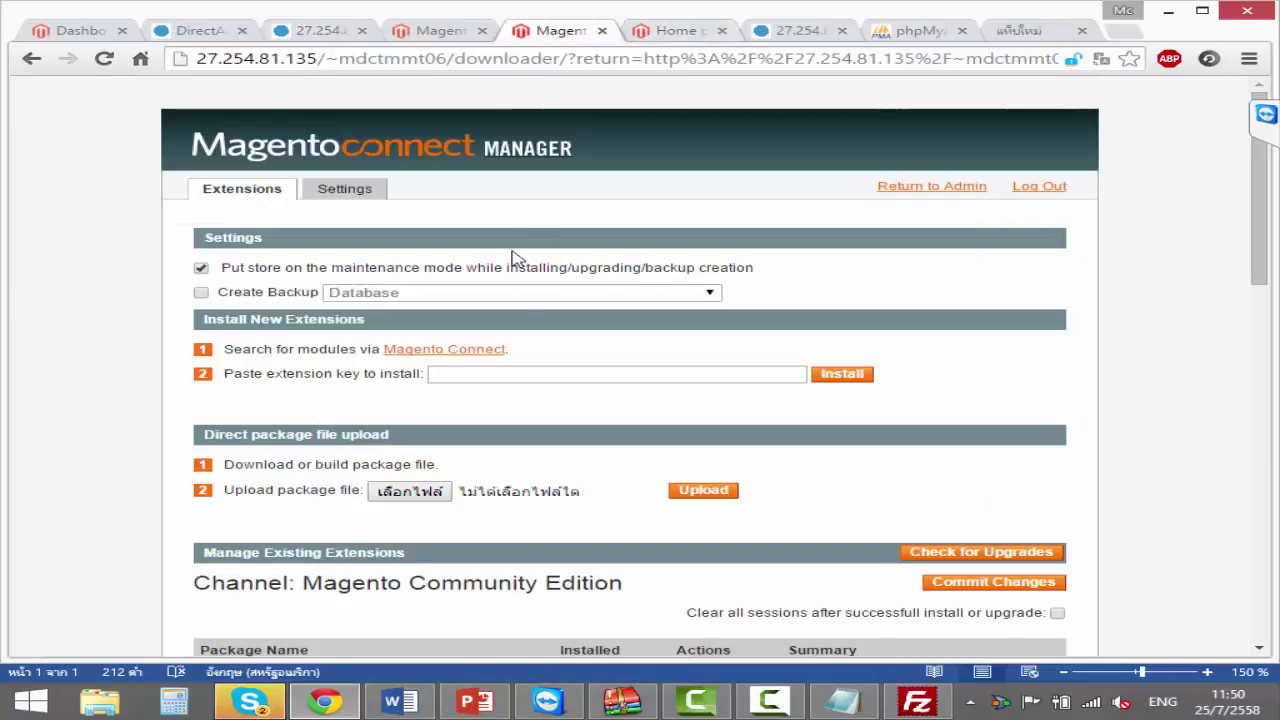
- Switch to the Notepad notes and highlight the All_Magento.zip download link
click(843, 701)
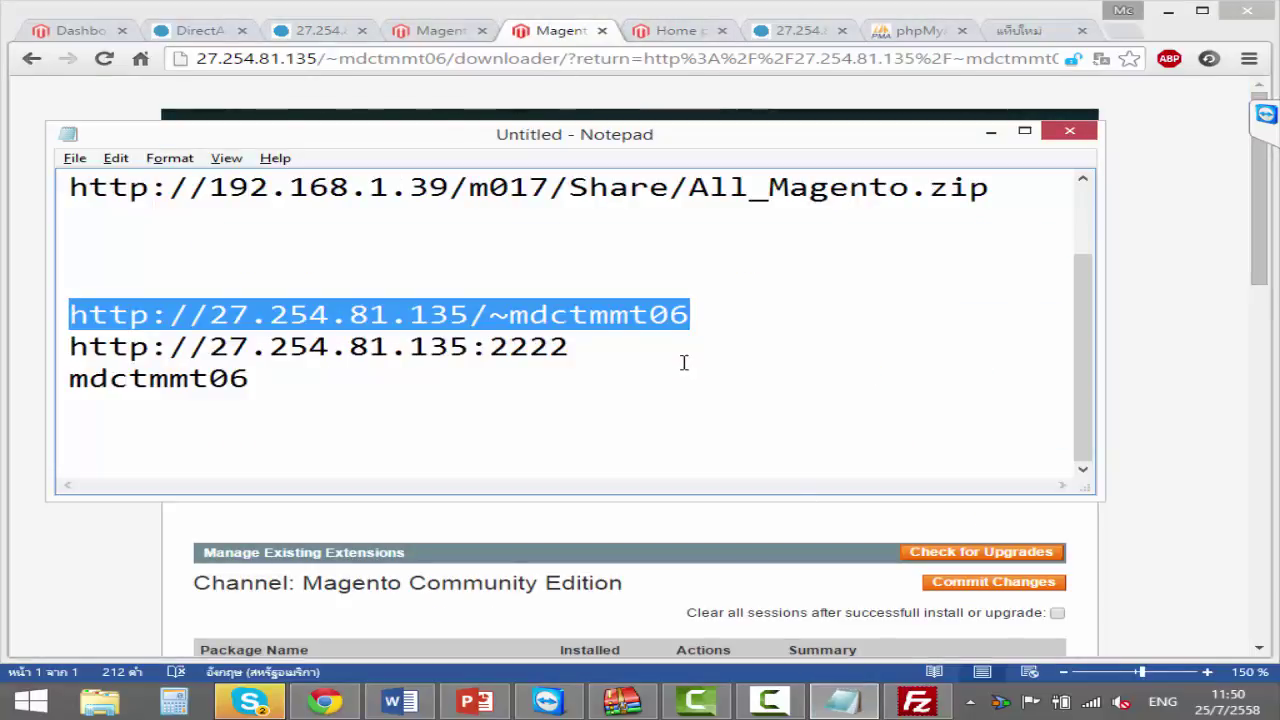
click(705, 340)
scroll(731, 294, up, 1)
drag(1020, 289, 36, 286)
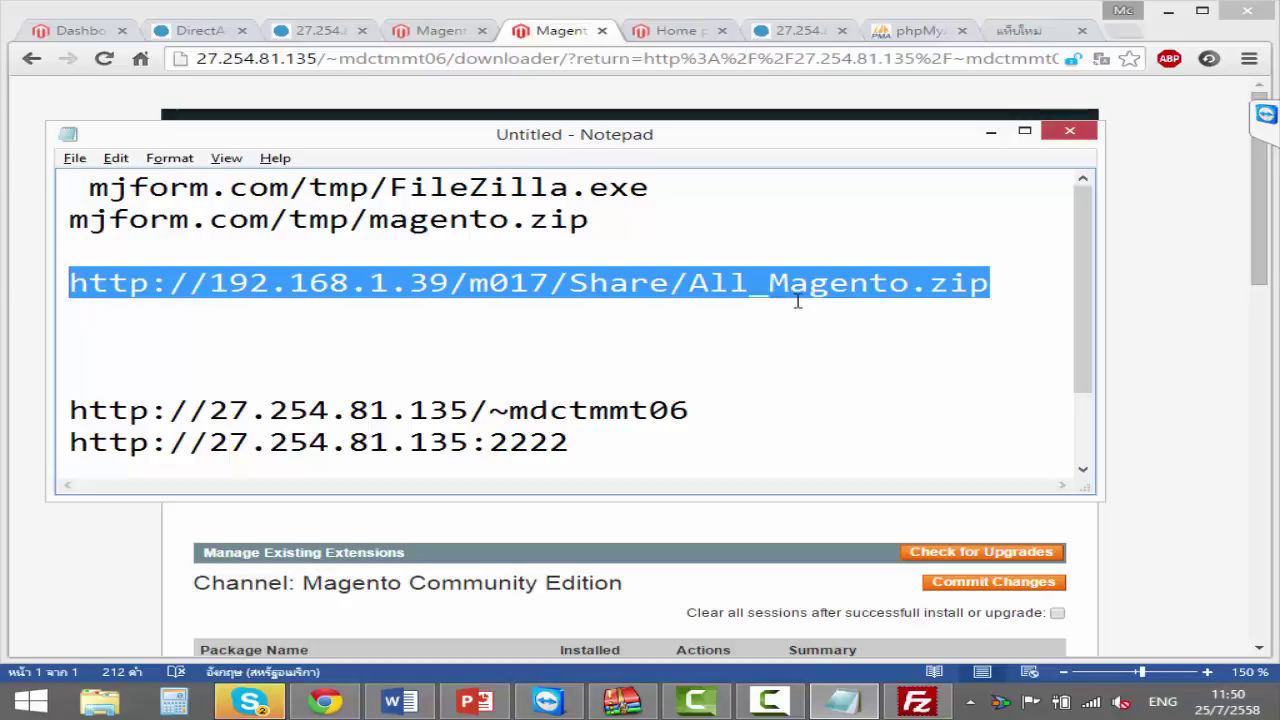
click(937, 278)
- In File Explorer, open the All_Magento folder inside Pic, New folder, New folder (2)
click(100, 702)
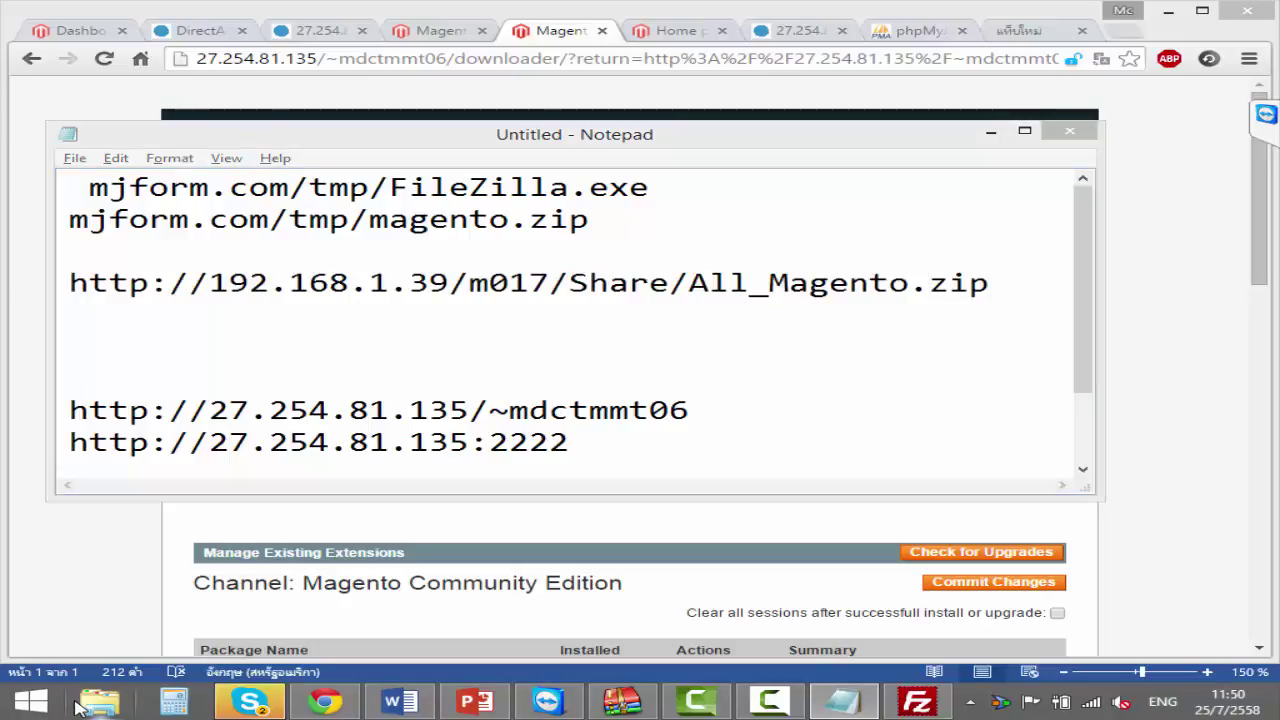
scroll(400, 390, up, 3)
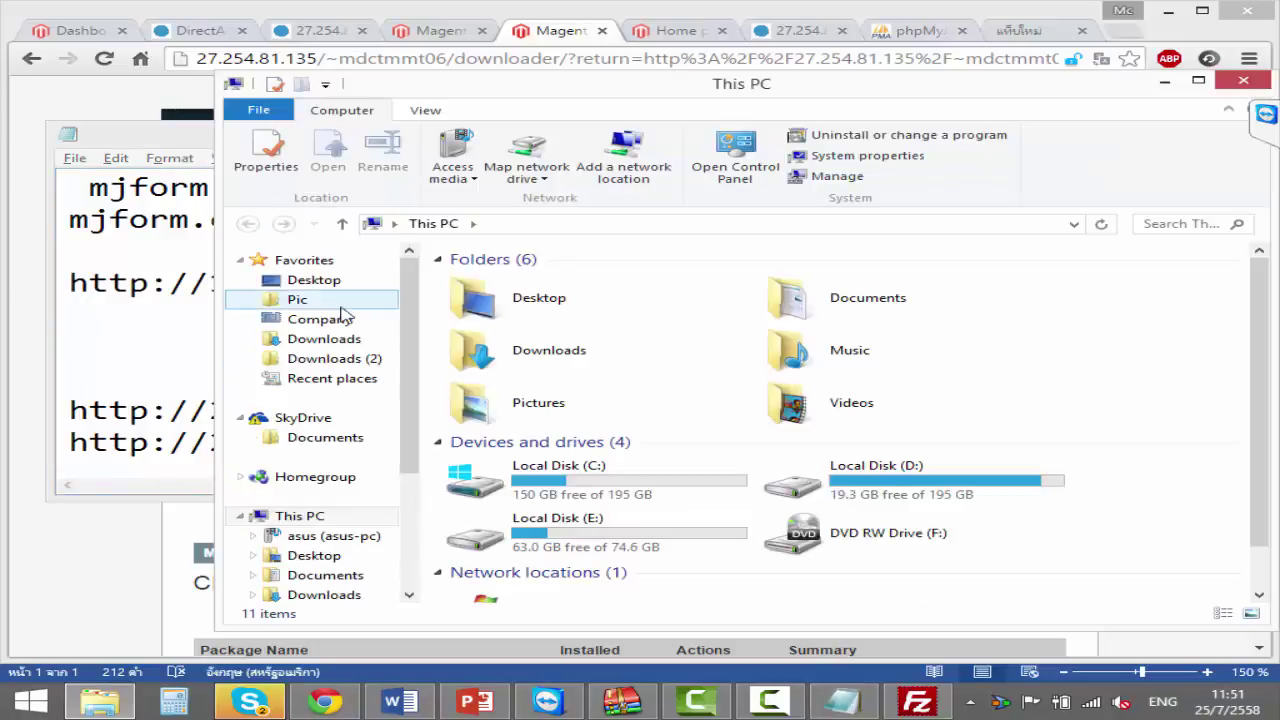
click(305, 302)
double_click(640, 300)
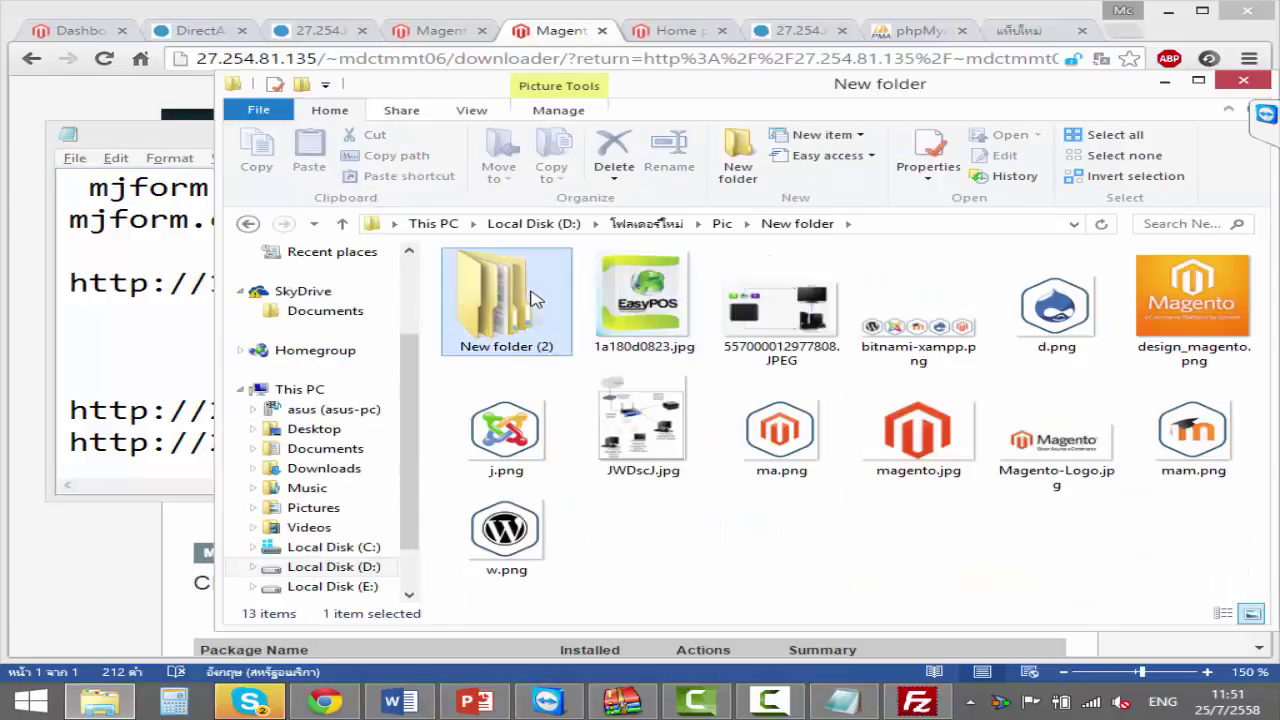
double_click(515, 300)
double_click(513, 281)
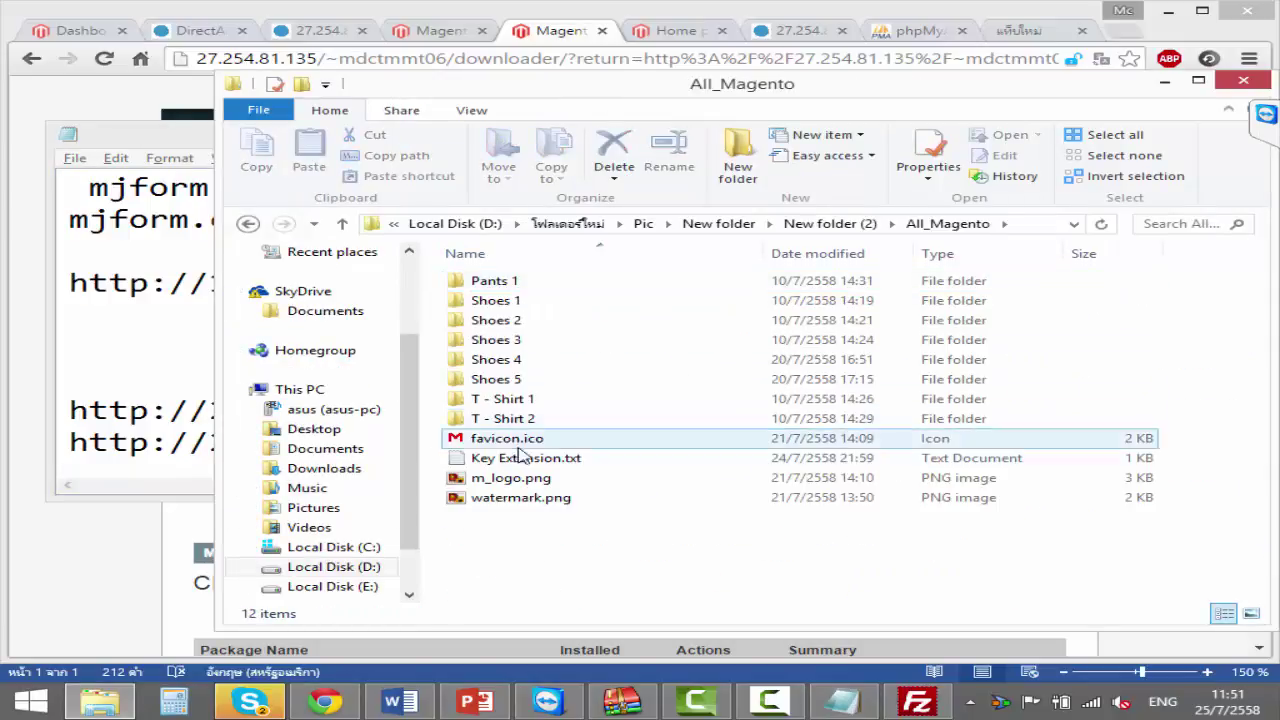
- Open Key Extension.txt in a maximized Notepad window and look through the listed extension keys
click(521, 458)
double_click(521, 458)
drag(905, 335, 418, 183)
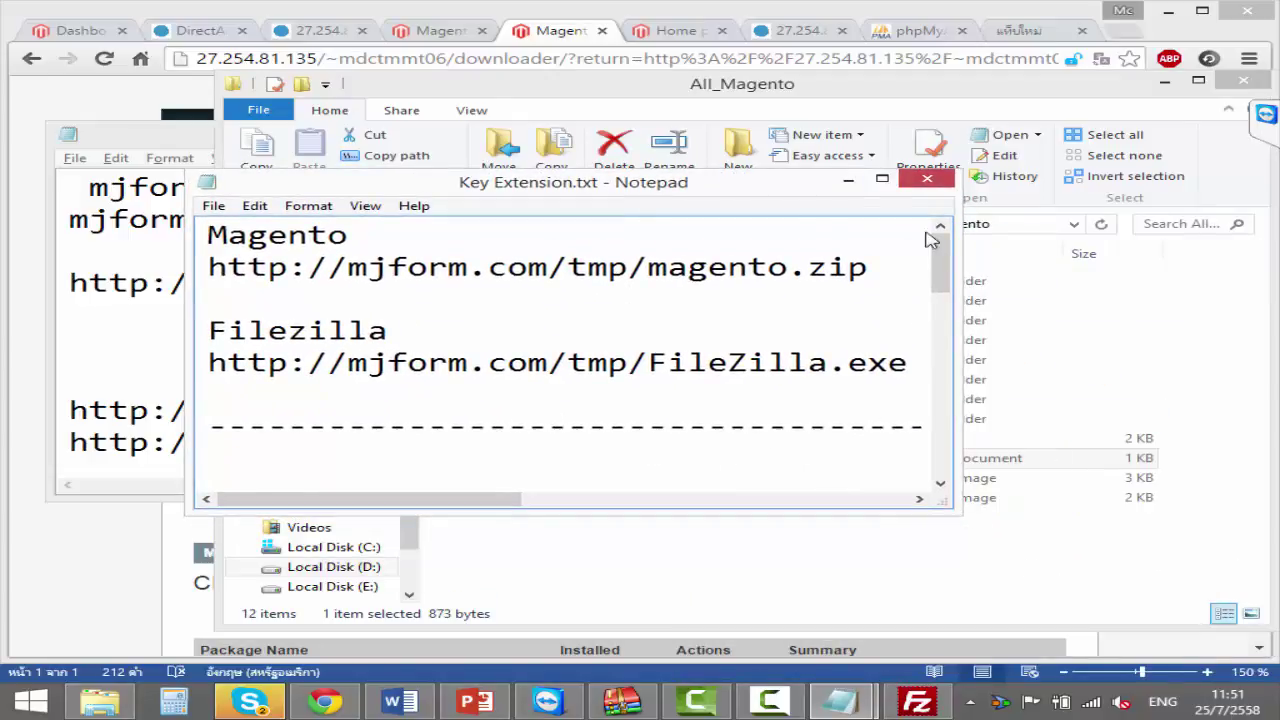
click(889, 183)
scroll(803, 194, down, 3)
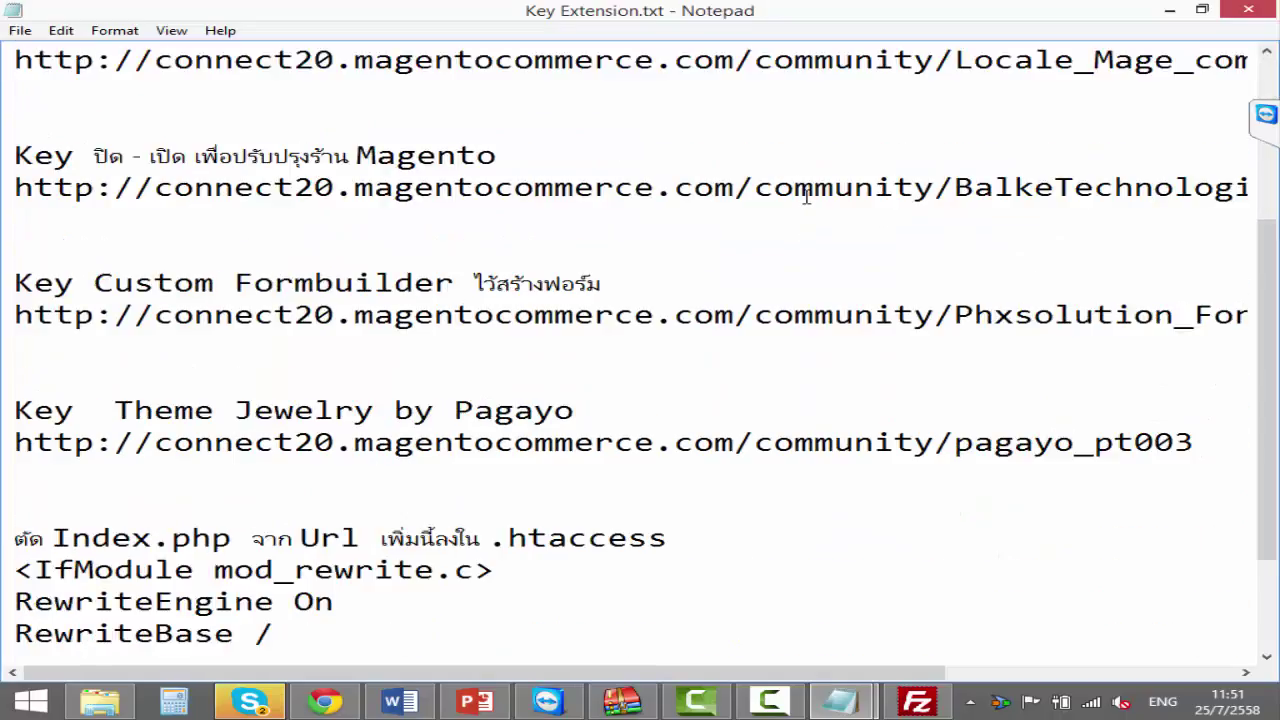
scroll(800, 192, up, 3)
click(211, 380)
click(234, 346)
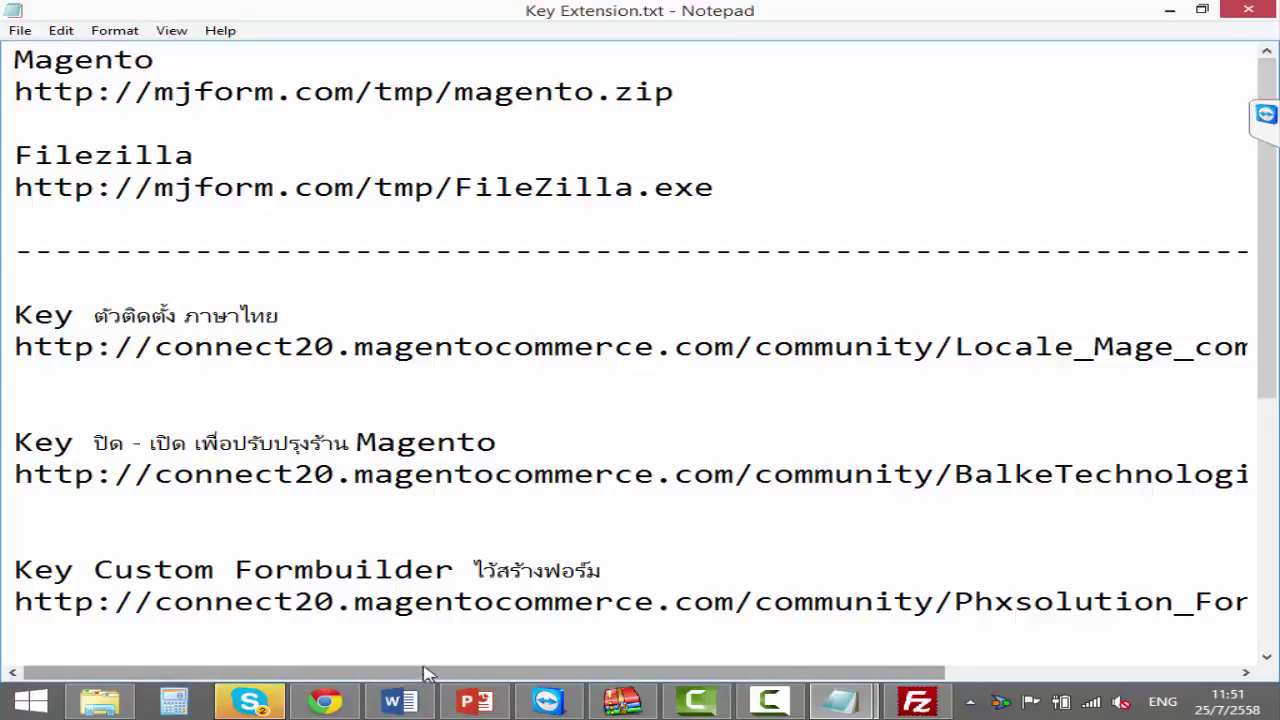
- Switch back to Chrome and search Google for magento in a new browser page
click(100, 702)
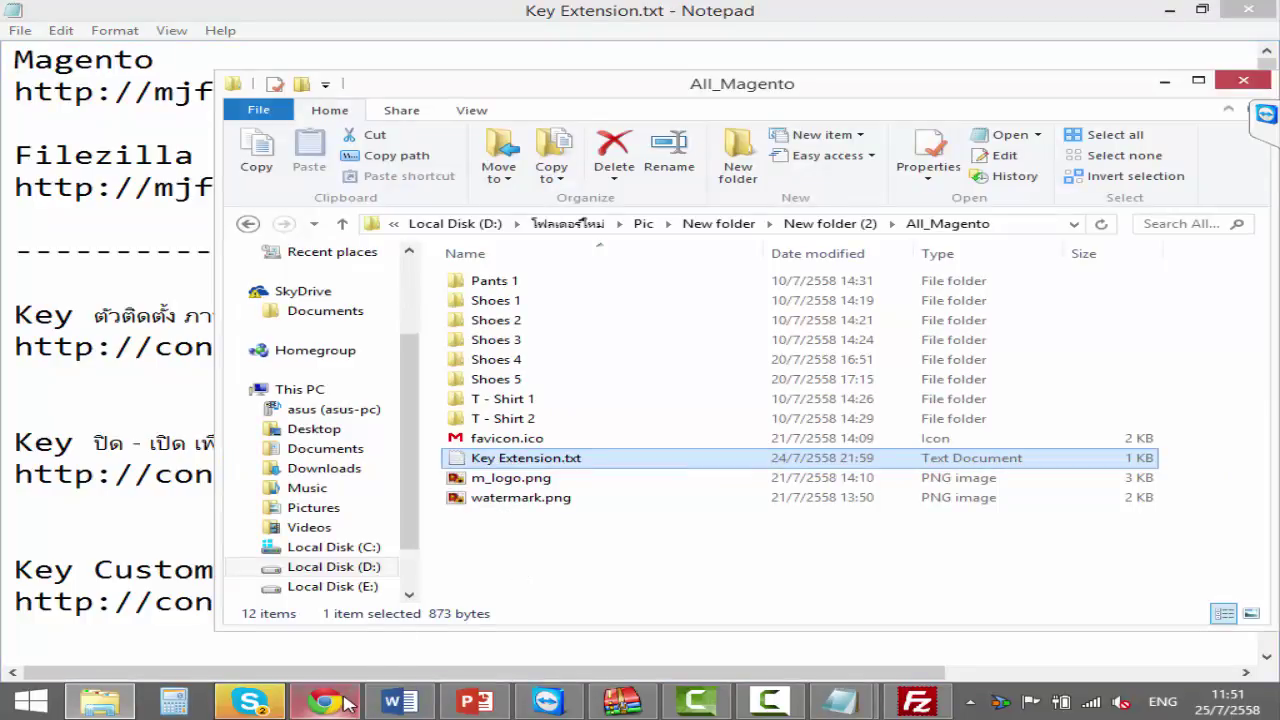
mouse_move(324, 702)
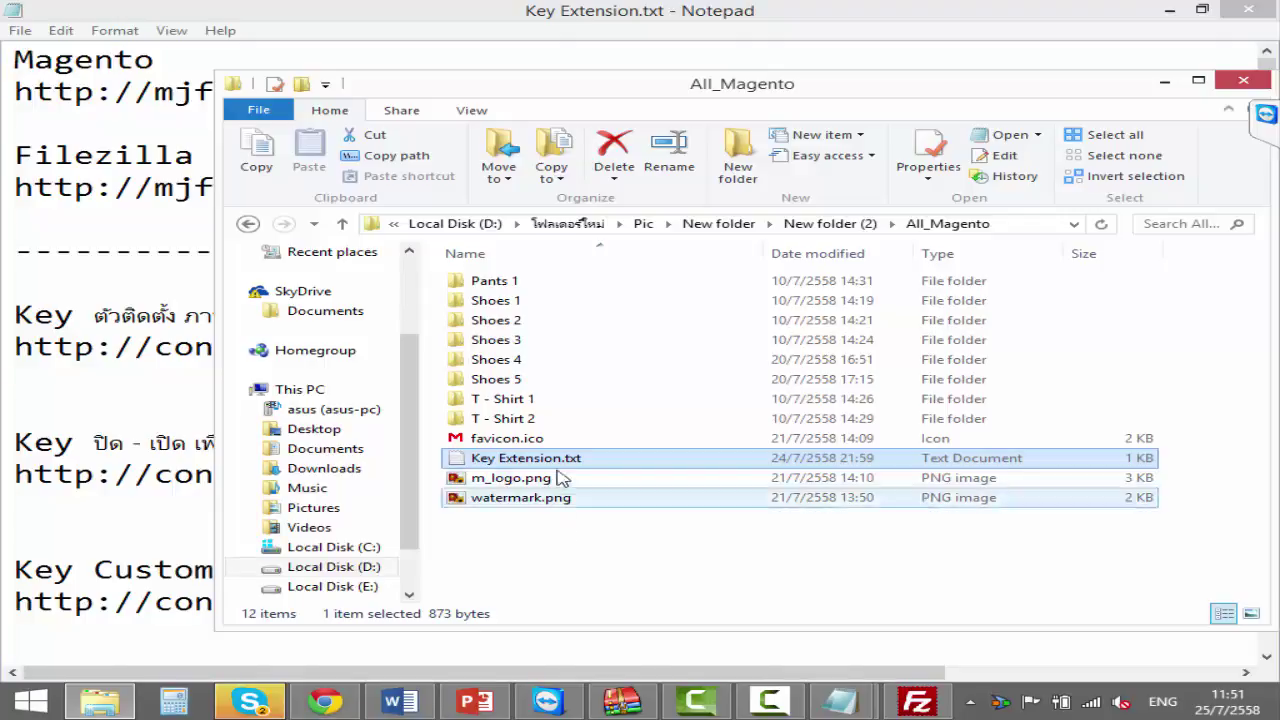
key(alt+Tab)
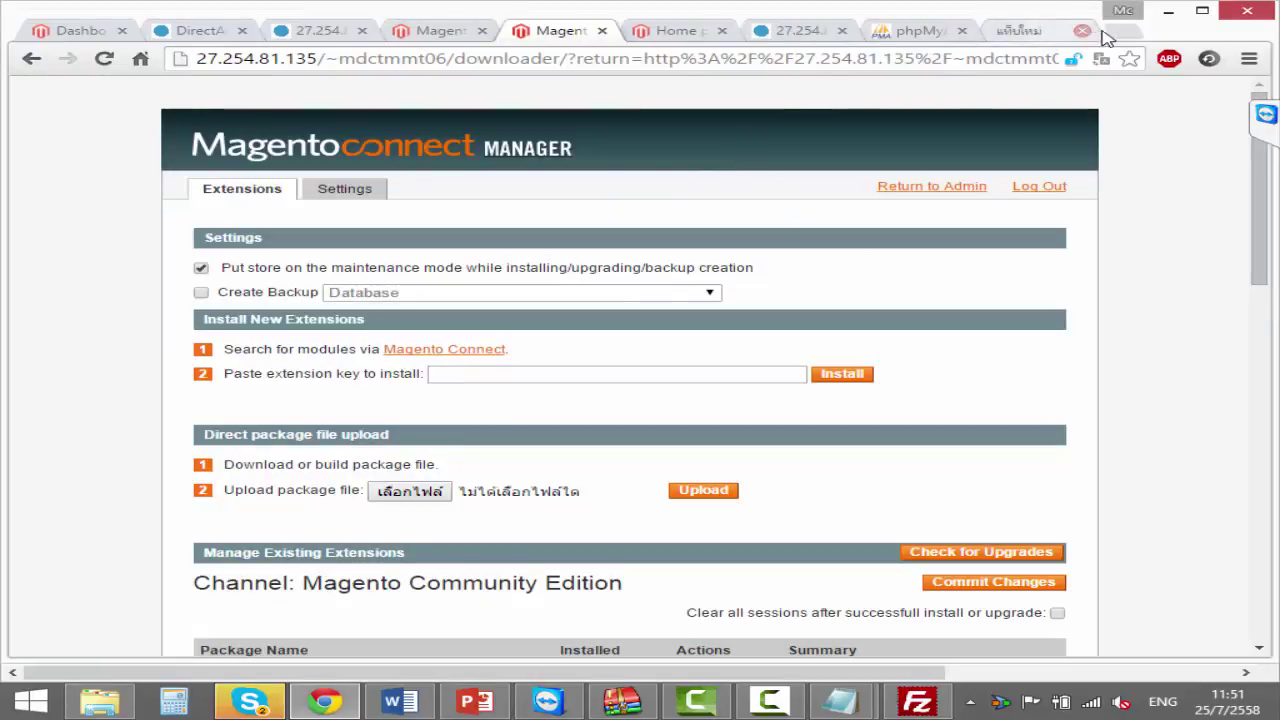
key(ctrl+t)
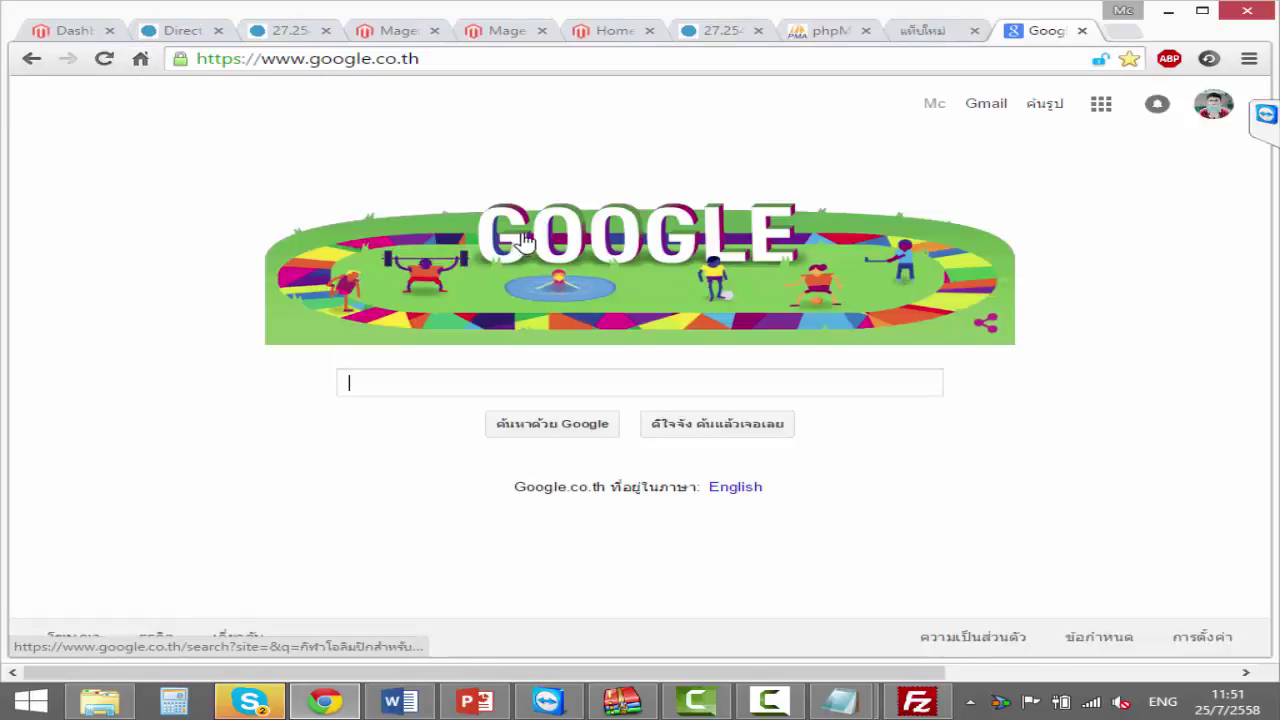
text(magento)
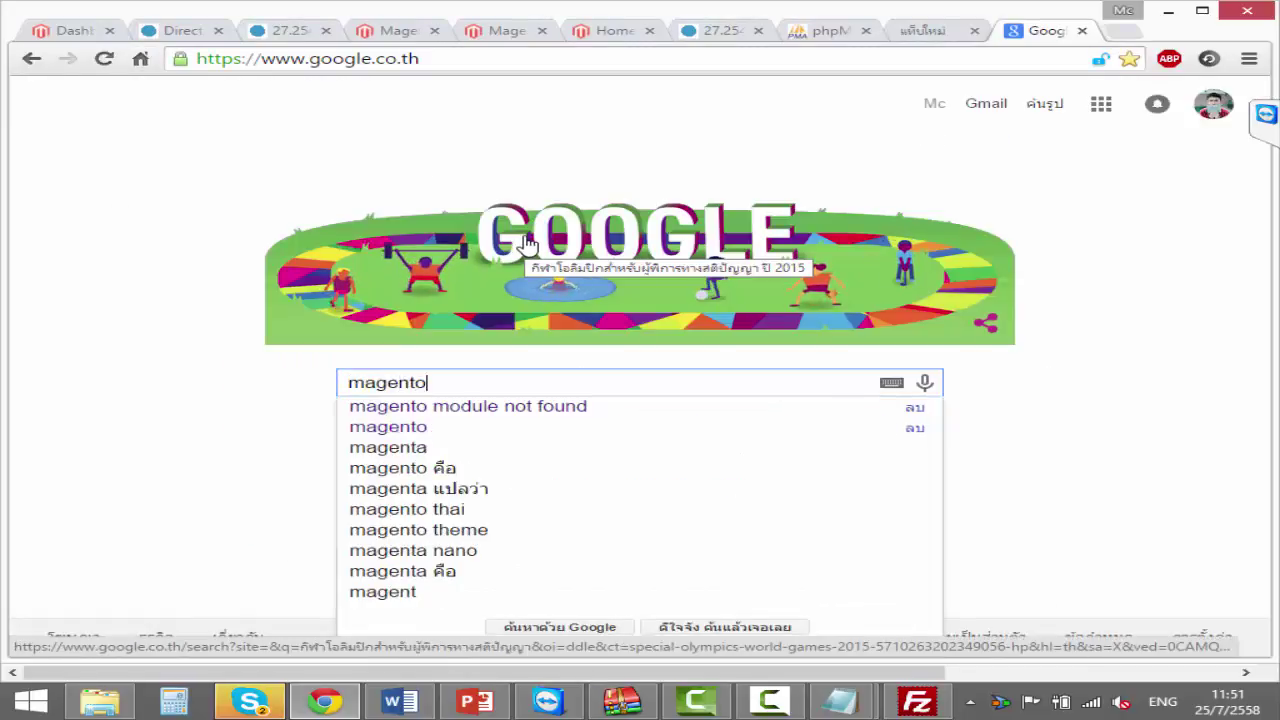
key(Return)
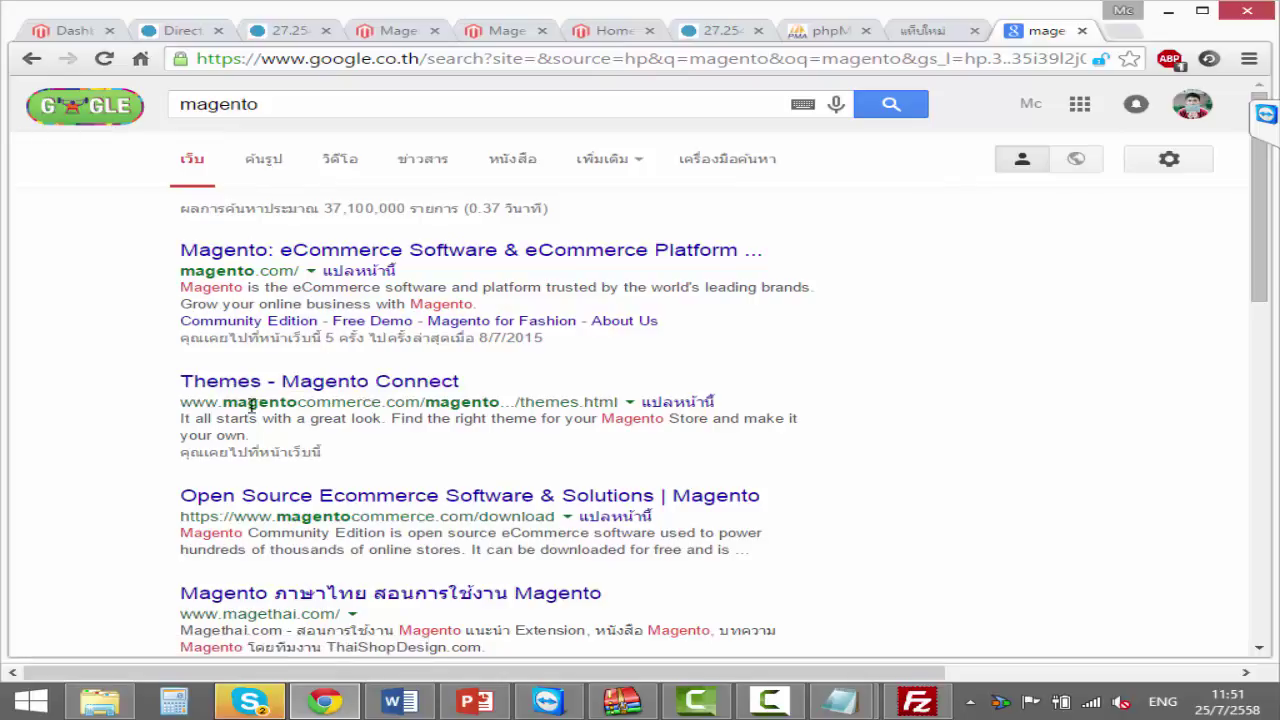
drag(223, 403, 356, 403)
click(420, 383)
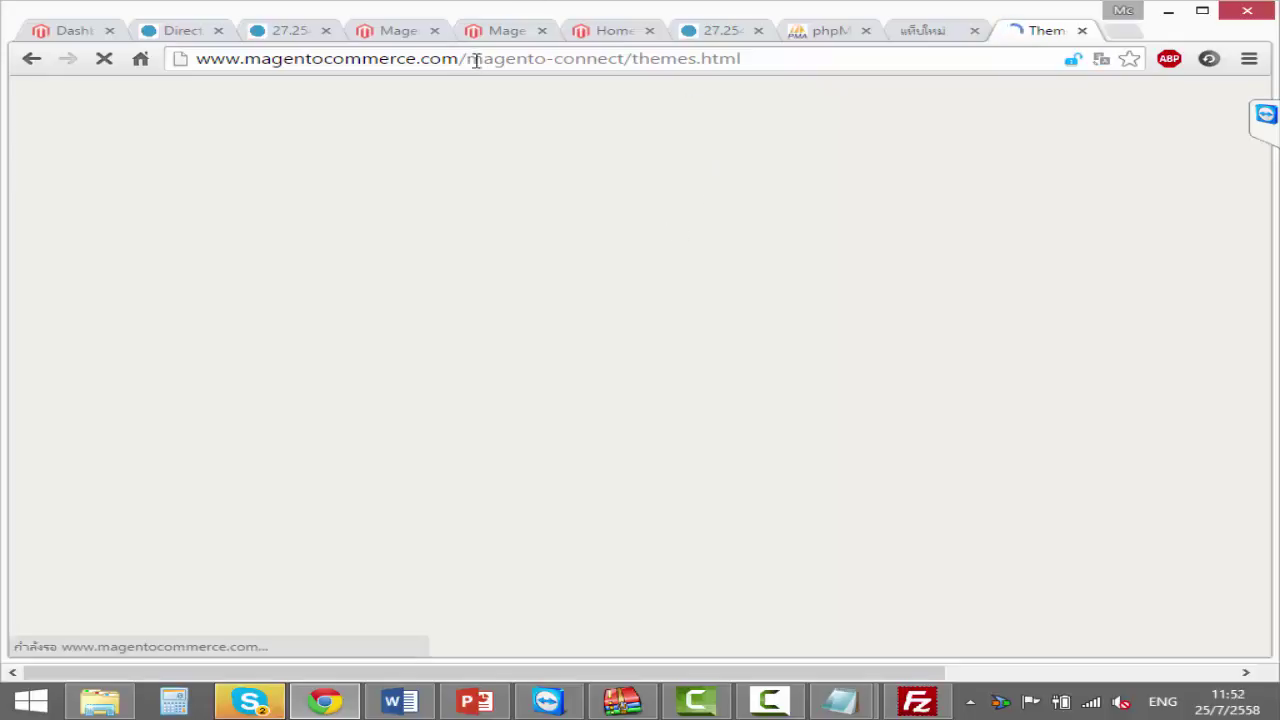
drag(469, 58, 822, 55)
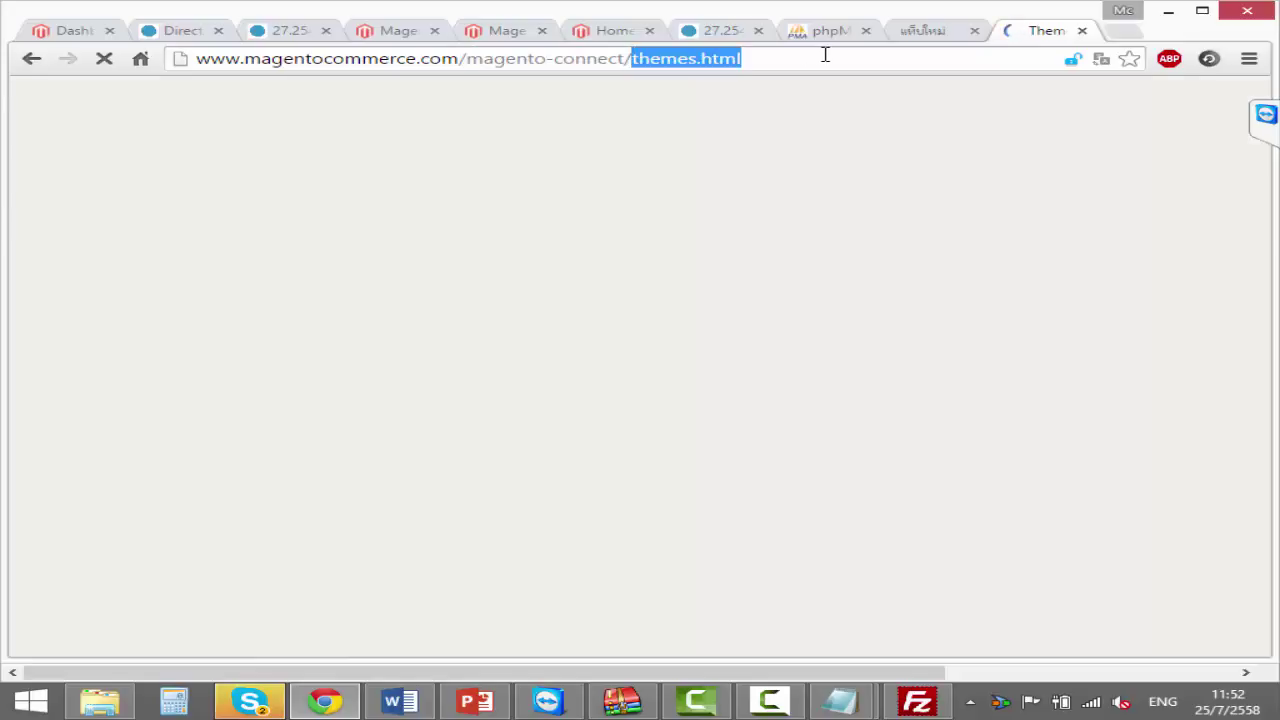
key(BackSpace)
key(Return)
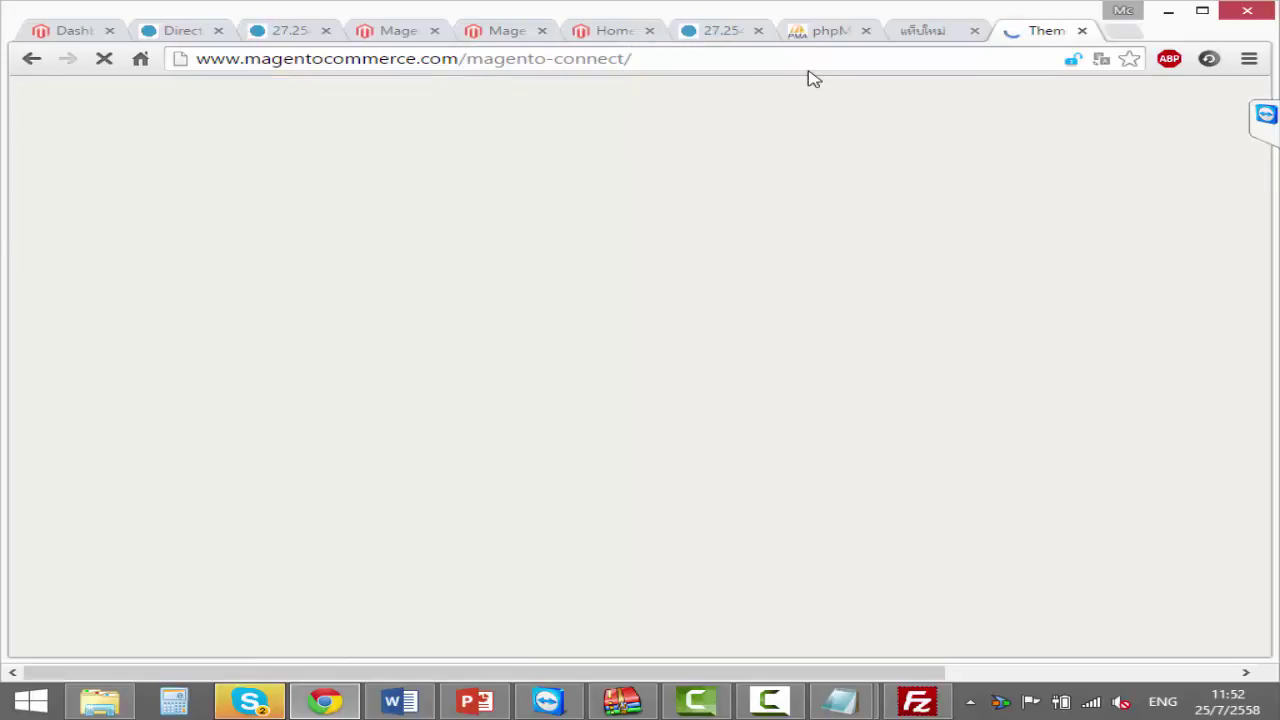
drag(471, 58, 671, 58)
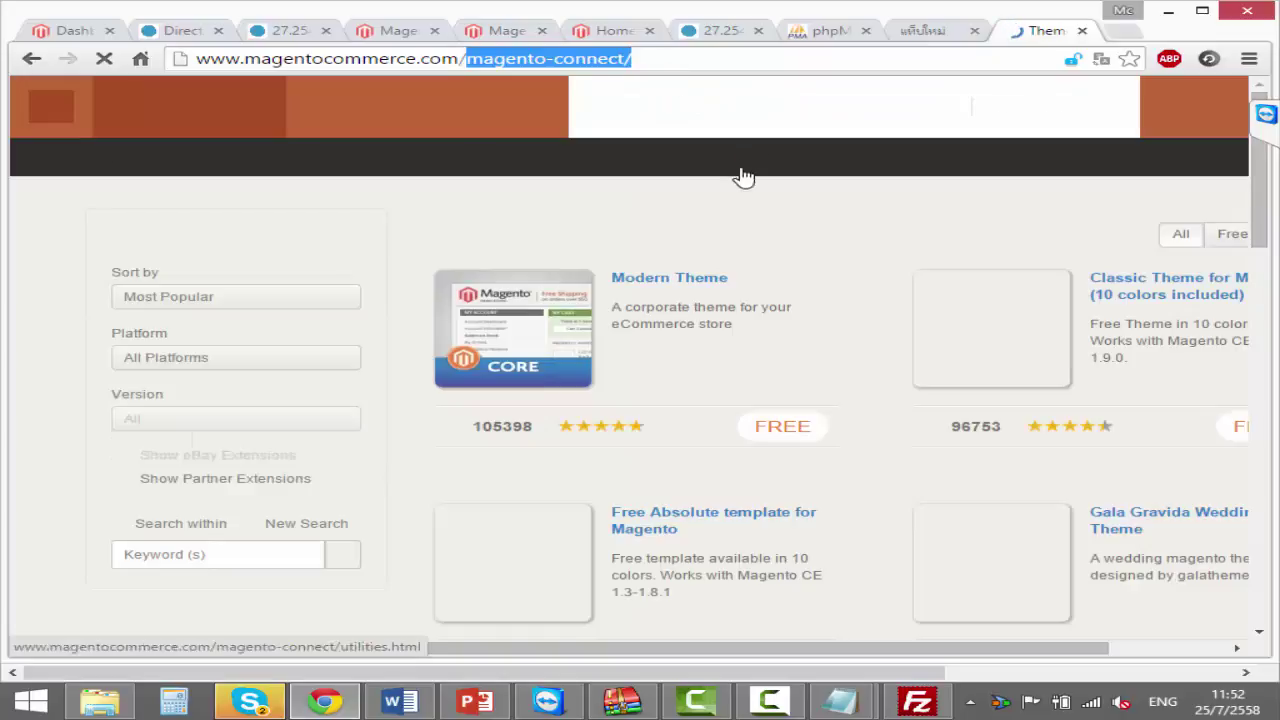
click(25, 218)
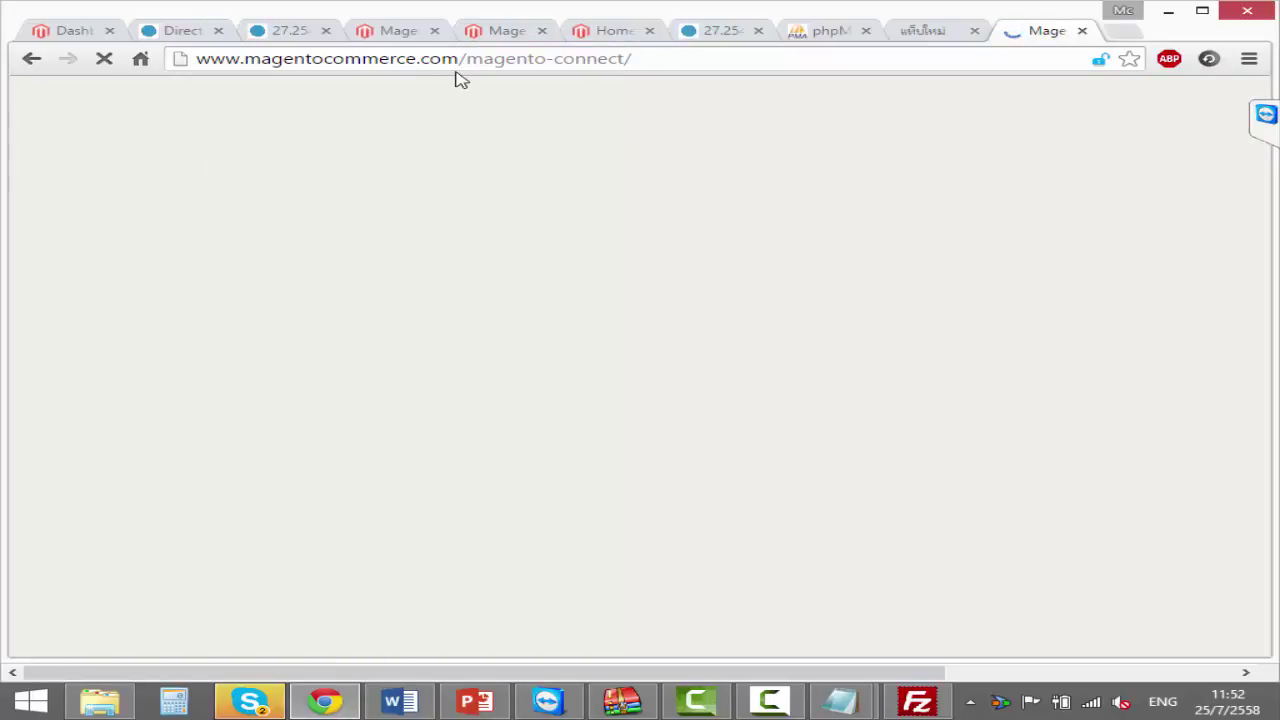
click(465, 58)
key(shift+End)
key(BackSpace)
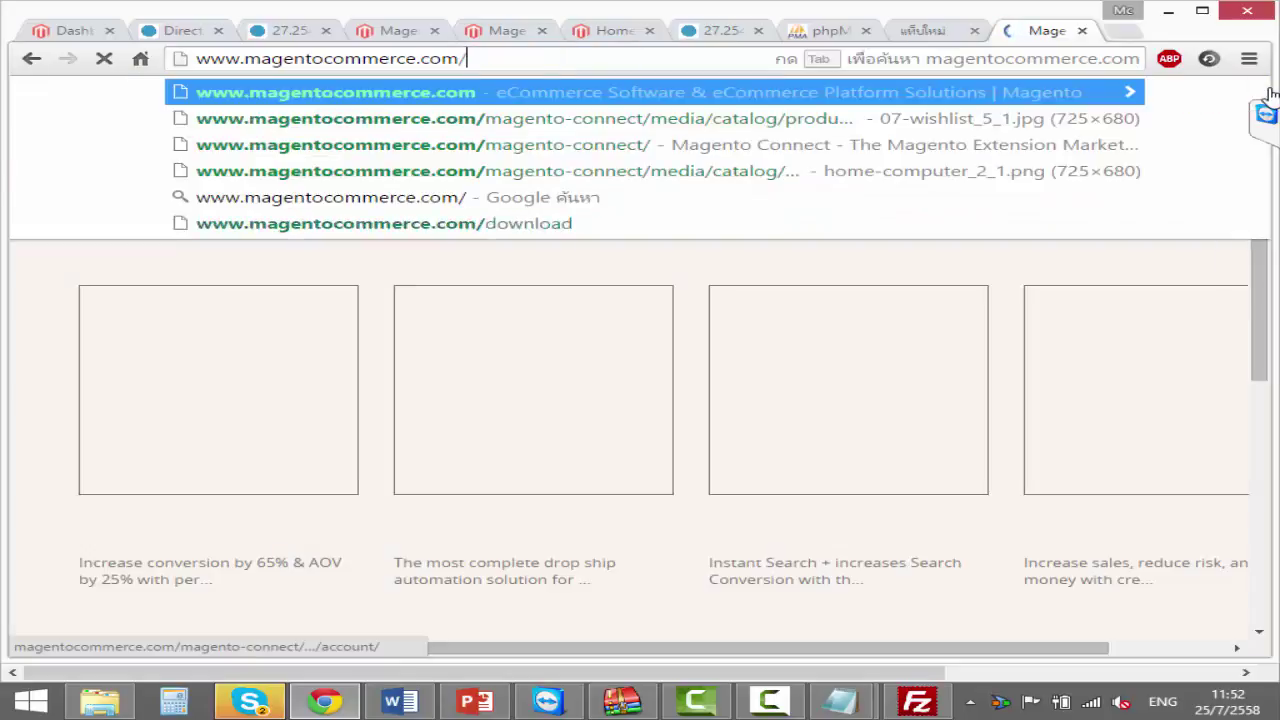
key(Return)
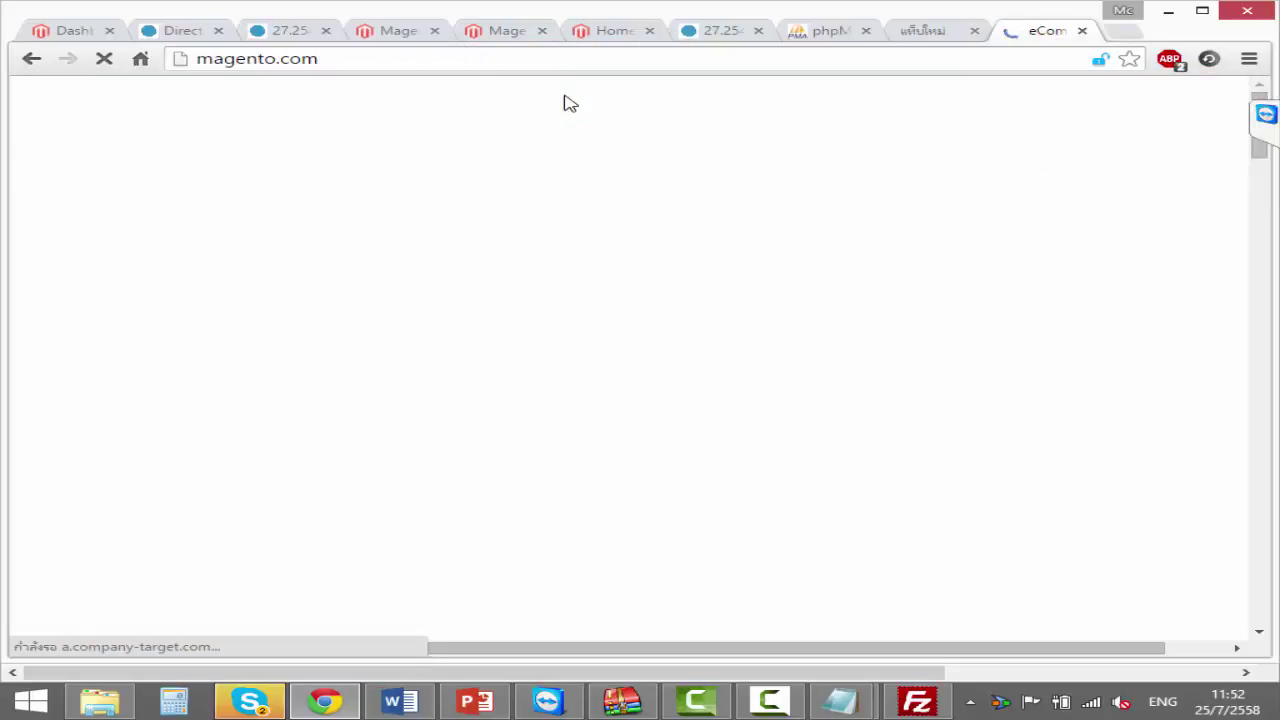
click(35, 58)
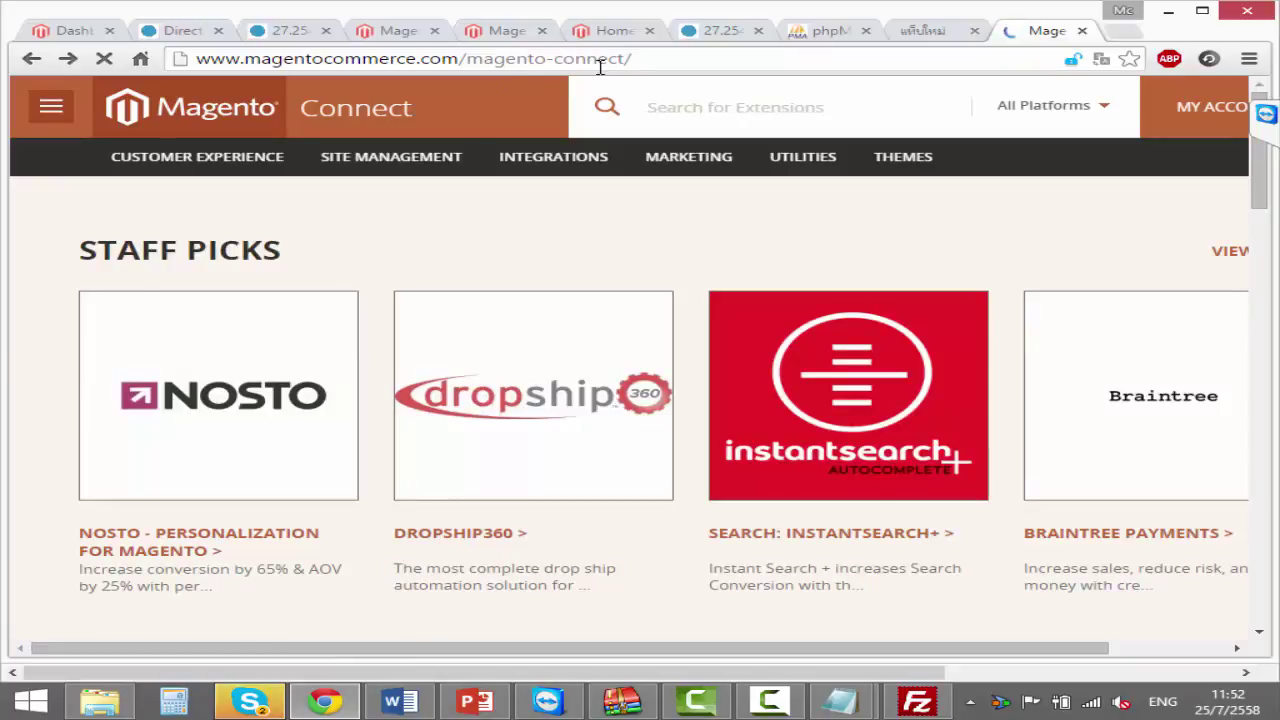
- Search Magento Connect for thai and open the Magento Community Modules - Thai (Thailand) Language Pack page
click(684, 101)
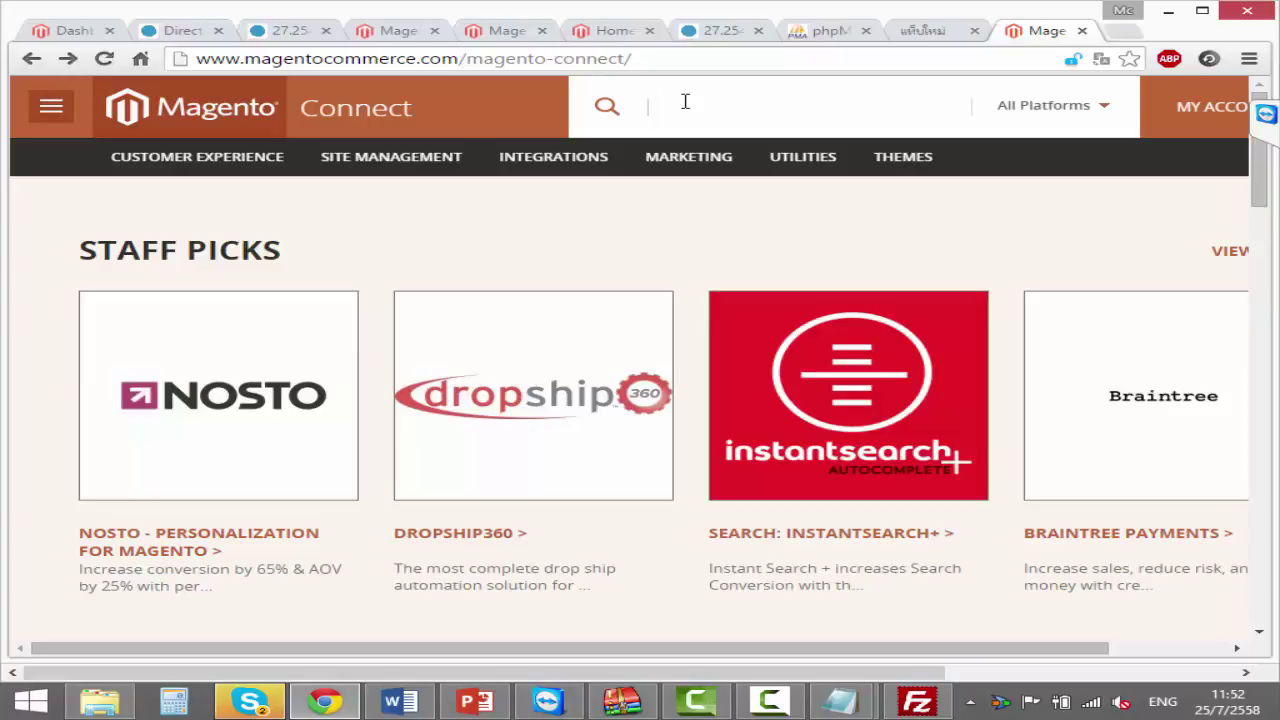
text(th)
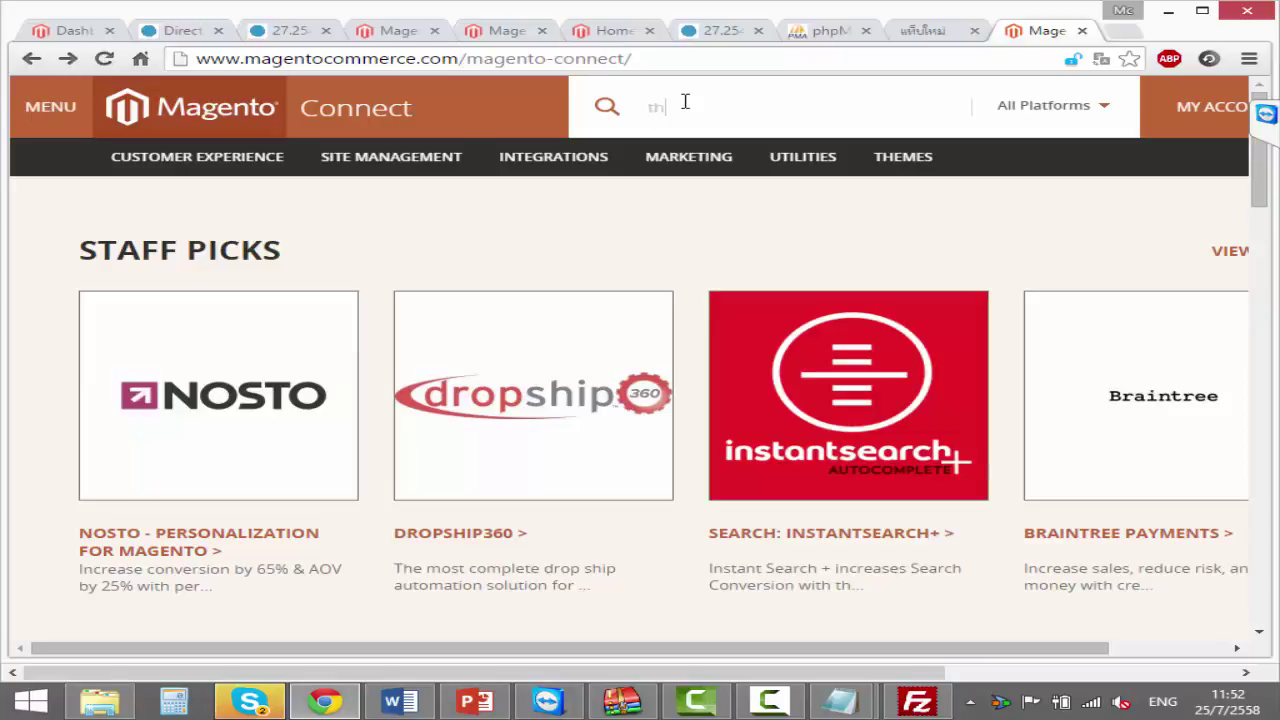
text(ai)
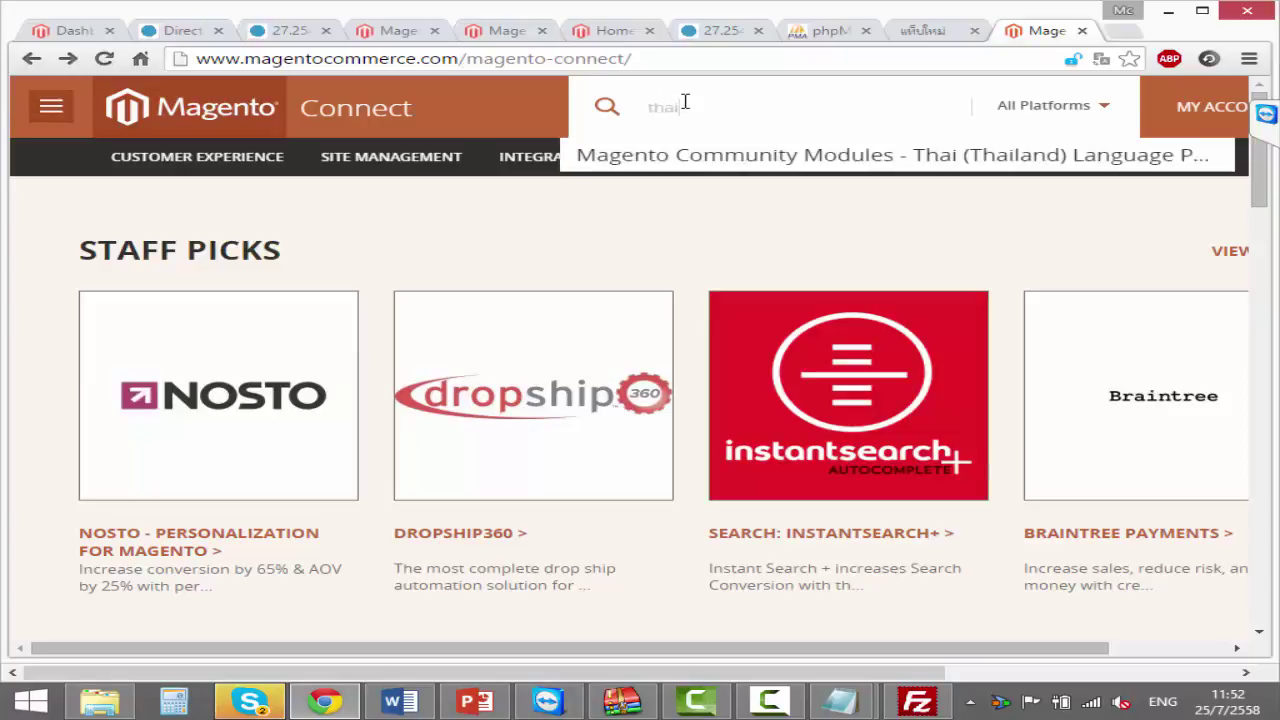
key(Return)
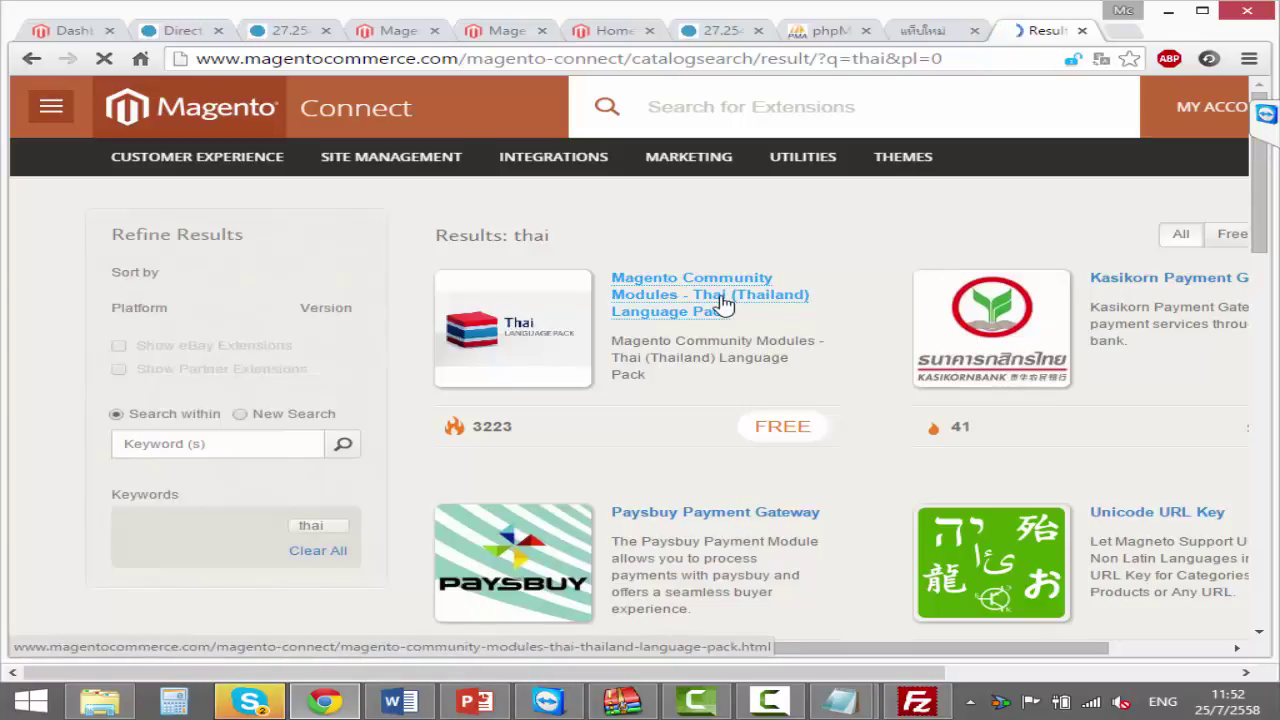
click(721, 303)
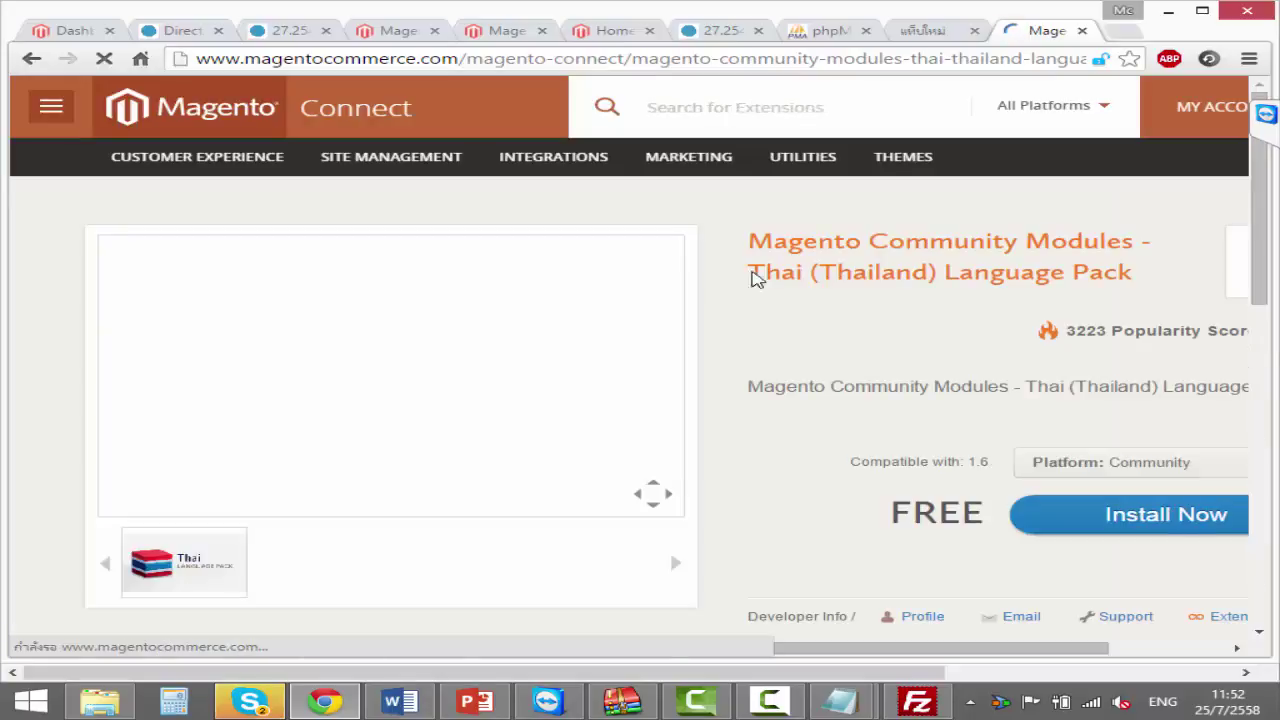
- Look over the Thai language pack page and check which version it is compatible with
scroll(928, 596, down, 2)
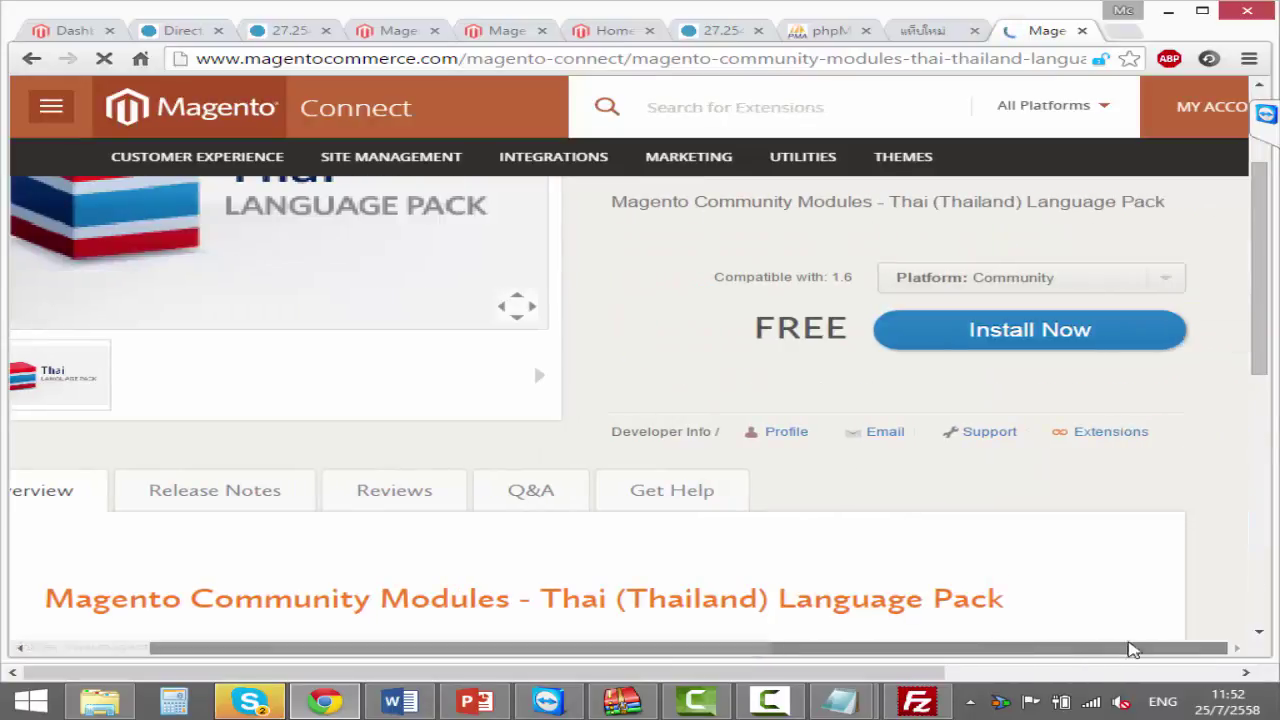
scroll(997, 455, up, 2)
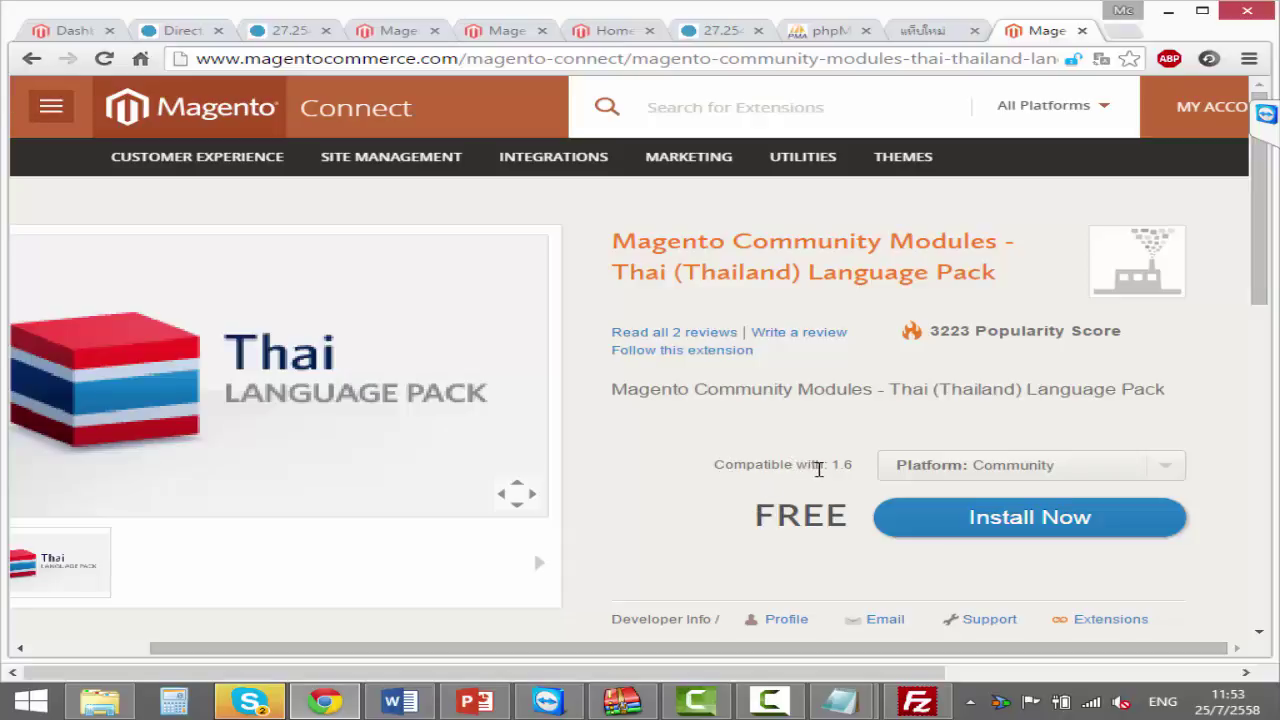
drag(828, 465, 766, 462)
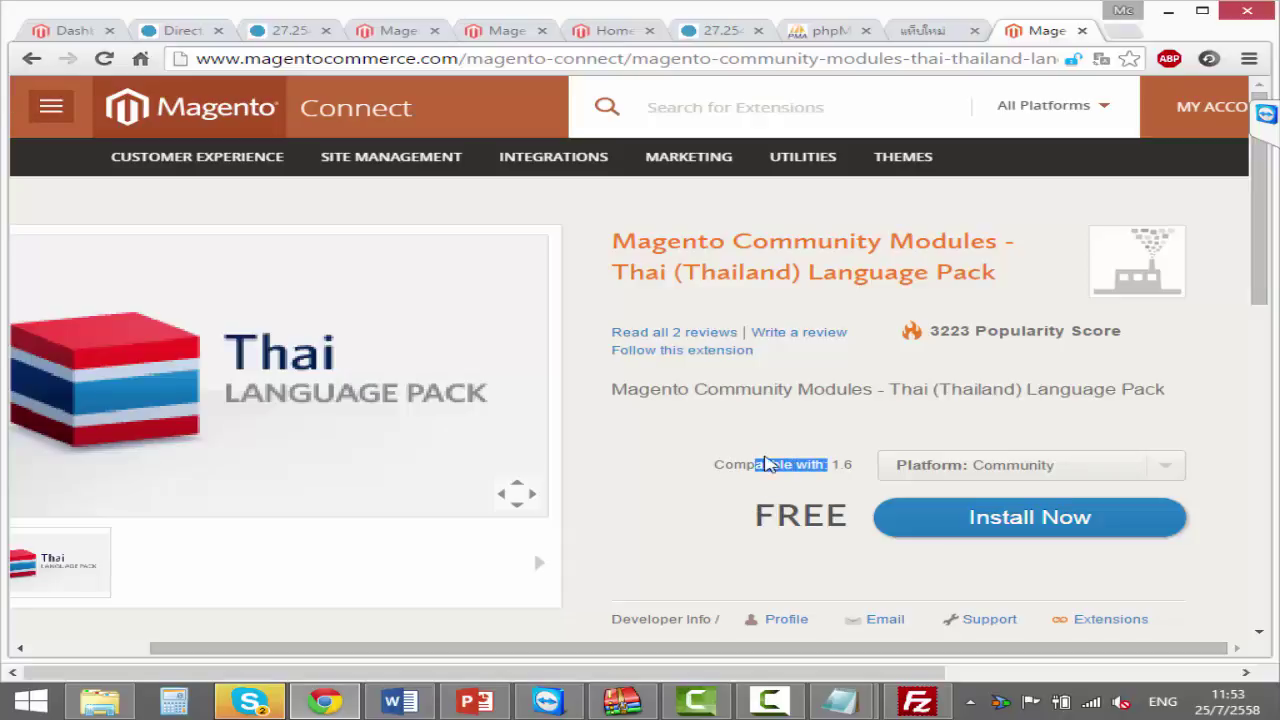
click(759, 464)
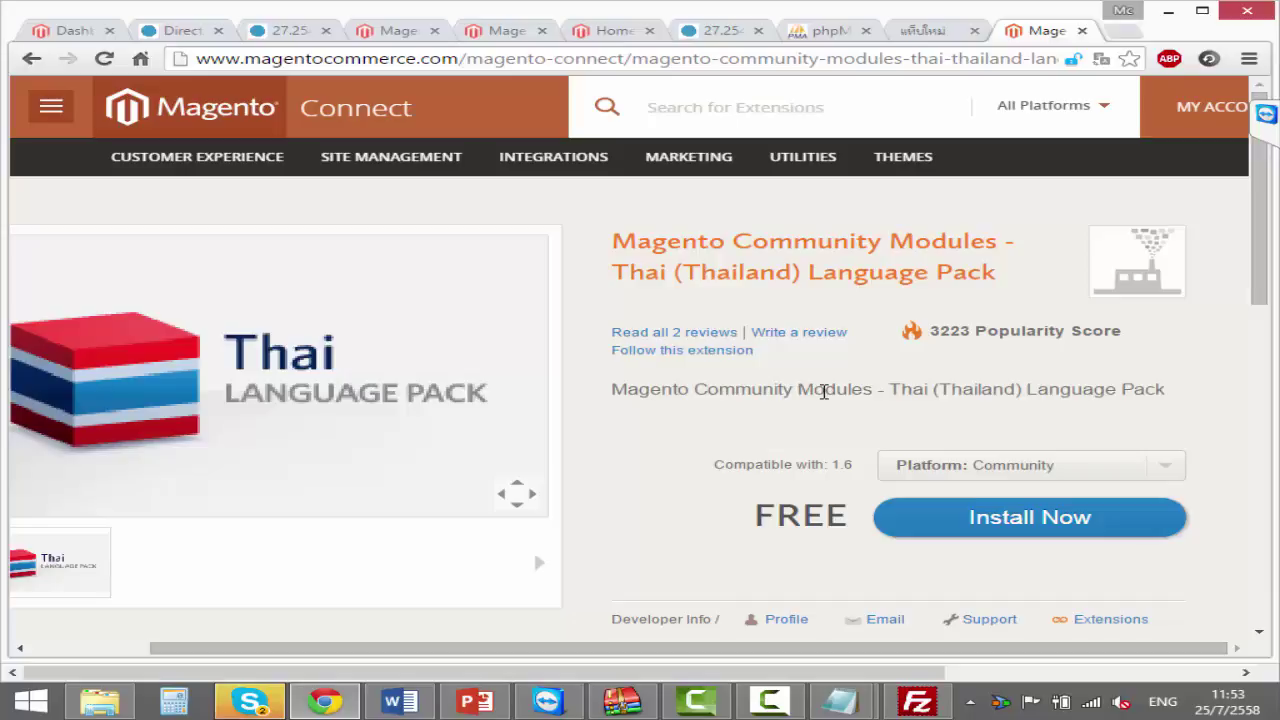
mouse_move(852, 464)
mouse_down()
mouse_move(754, 464)
mouse_move(850, 465)
mouse_up()
click(800, 465)
click(850, 465)
drag(771, 648, 590, 648)
- Open the extension's Release Notes and check the date of the newest release
scroll(686, 497, down, 2)
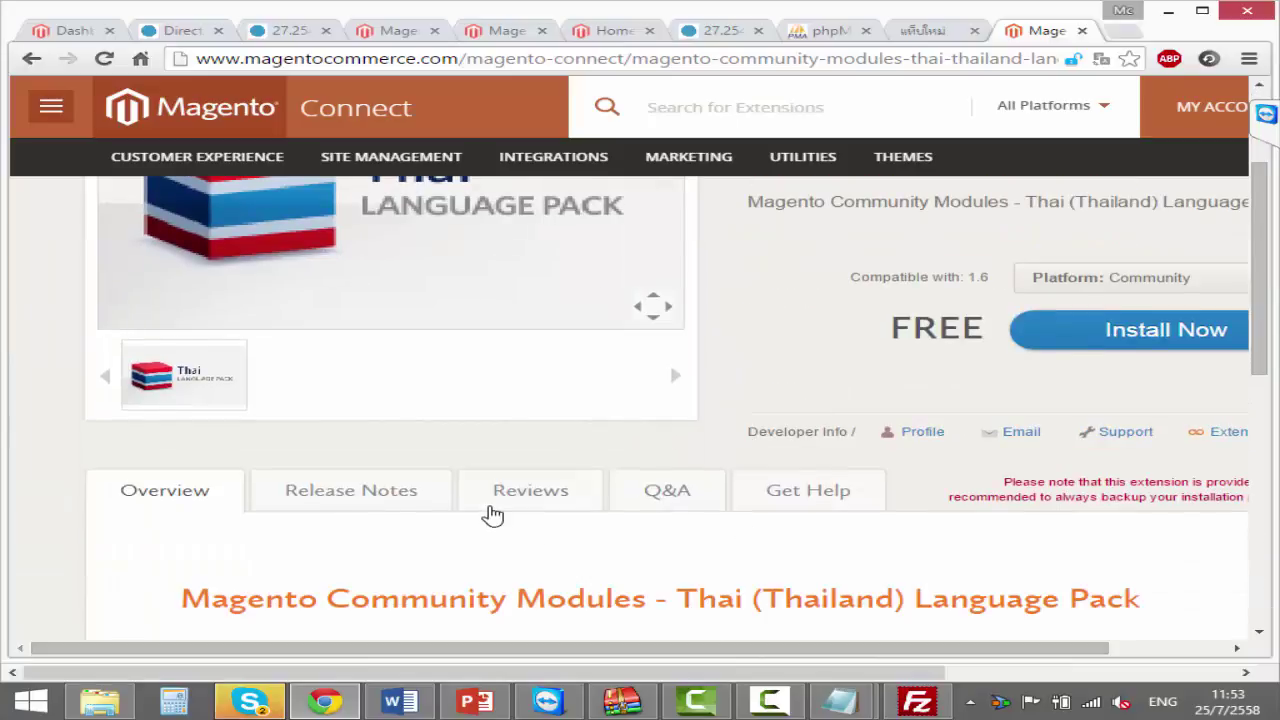
click(491, 508)
scroll(432, 508, down, 2)
click(420, 303)
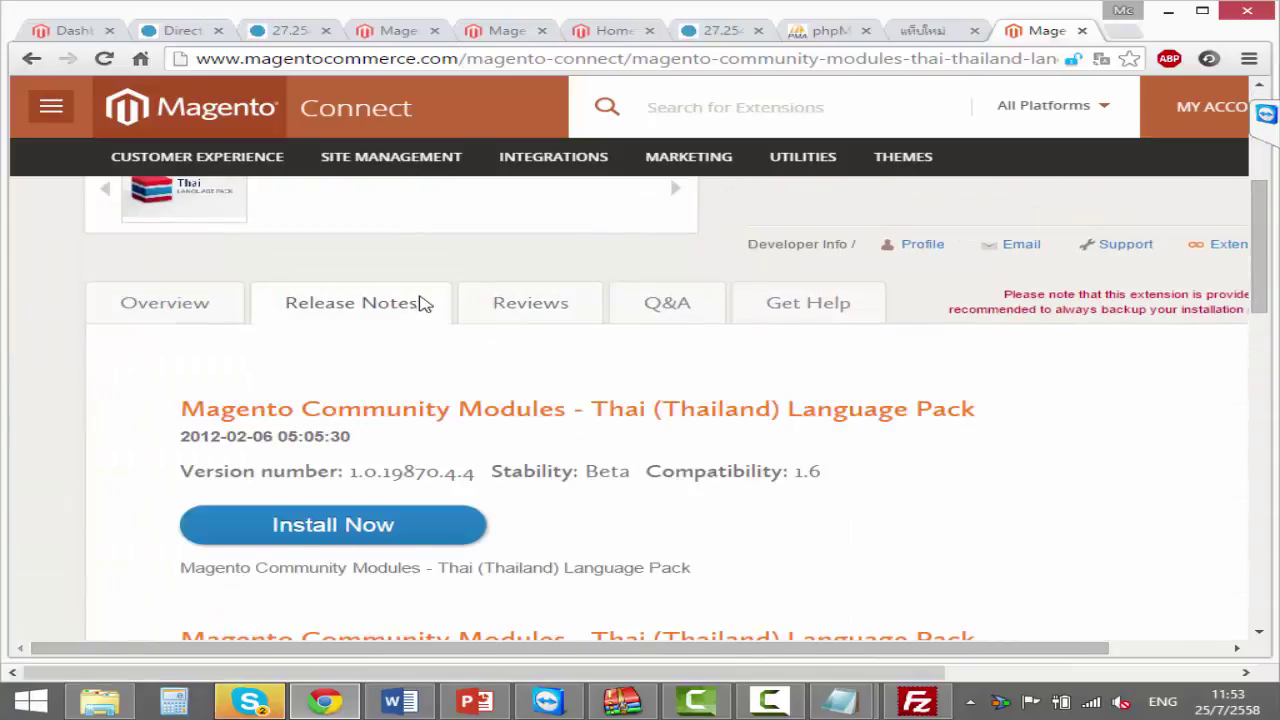
scroll(375, 382, down, 1)
drag(338, 342, 182, 342)
click(183, 342)
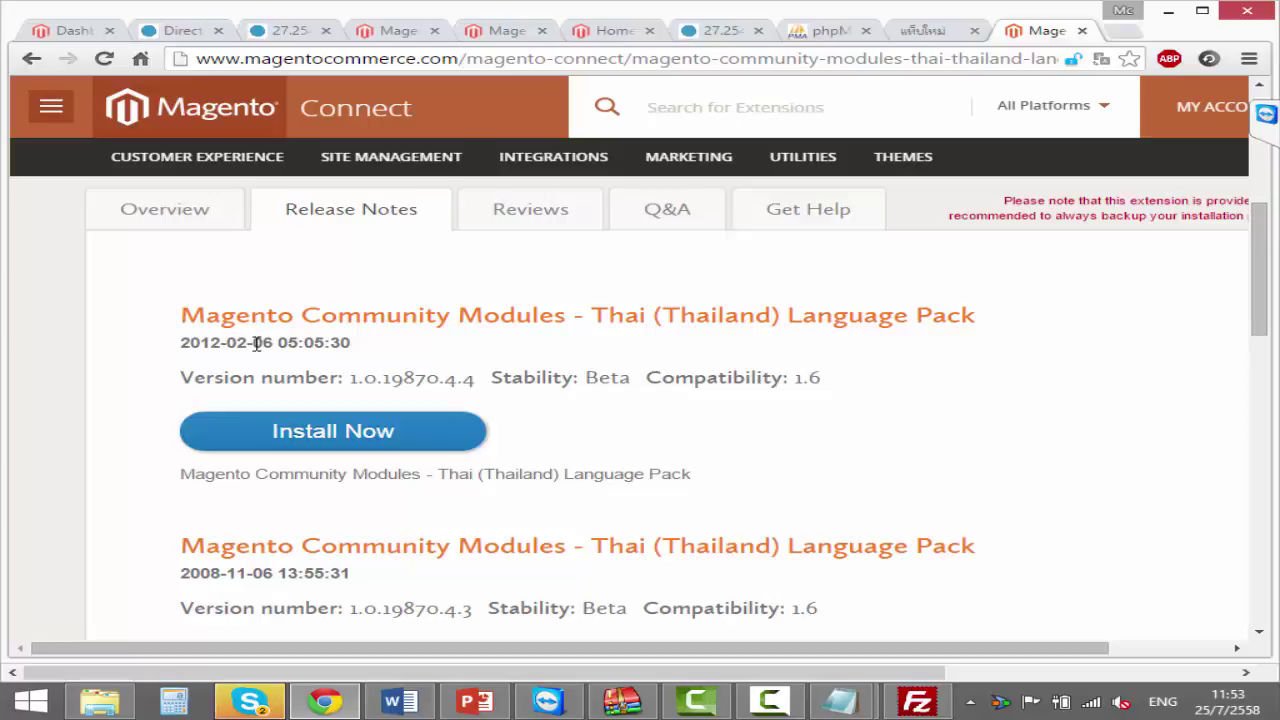
- Return to the extension's summary and start installing it for the Community platform
scroll(257, 343, up, 3)
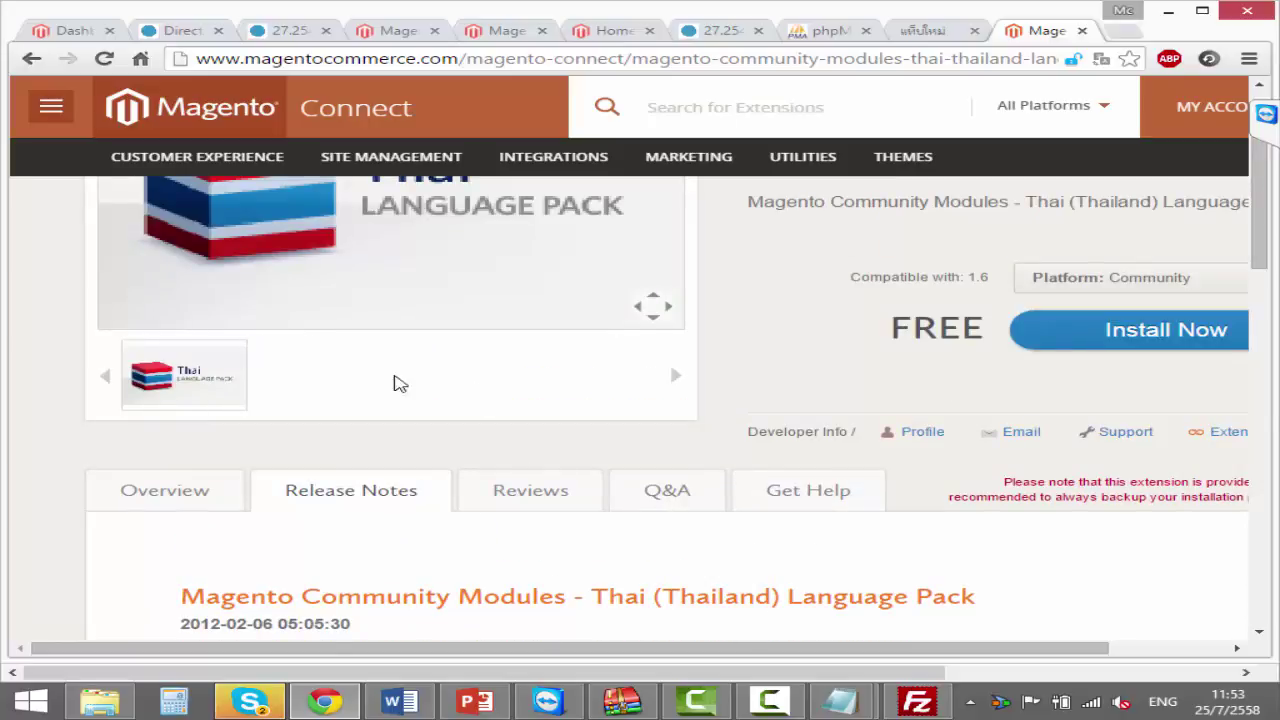
scroll(660, 380, up, 1)
scroll(705, 392, up, 1)
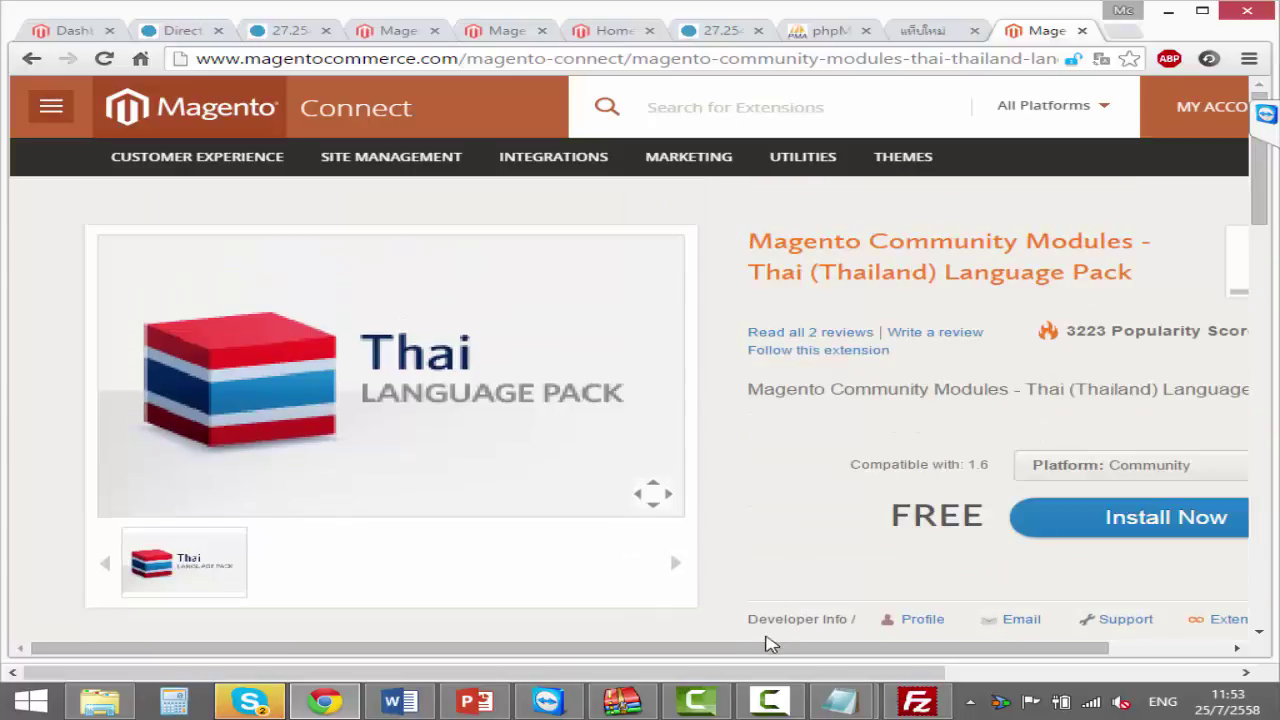
drag(764, 648, 888, 652)
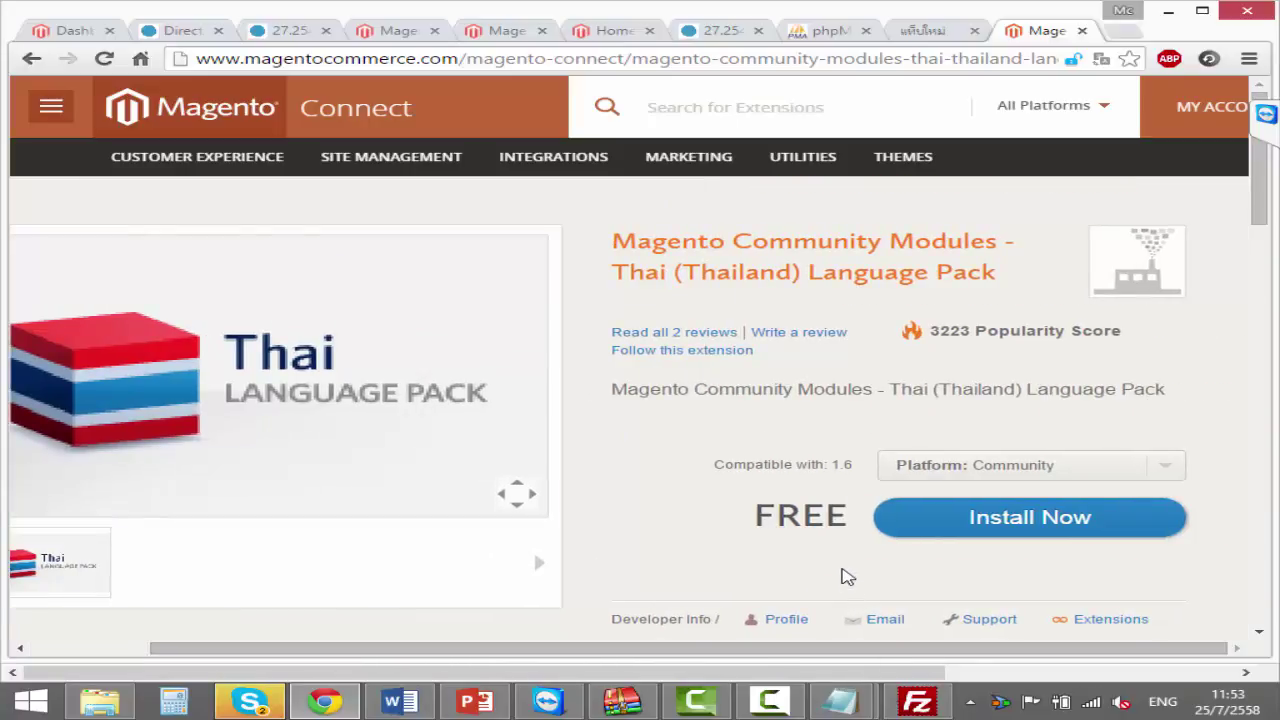
click(1030, 465)
click(1035, 462)
click(1042, 528)
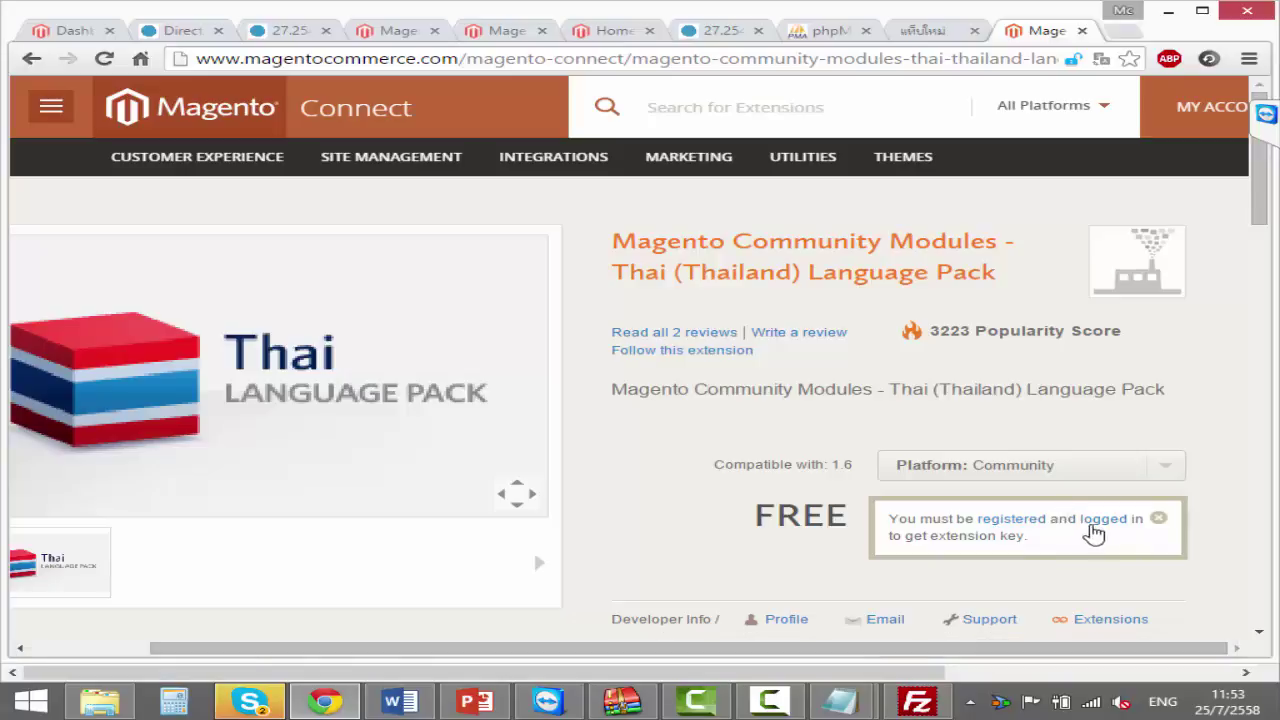
- Log in to Magento Connect with the account's e-mail and password to get the extension key
click(1100, 522)
click(714, 292)
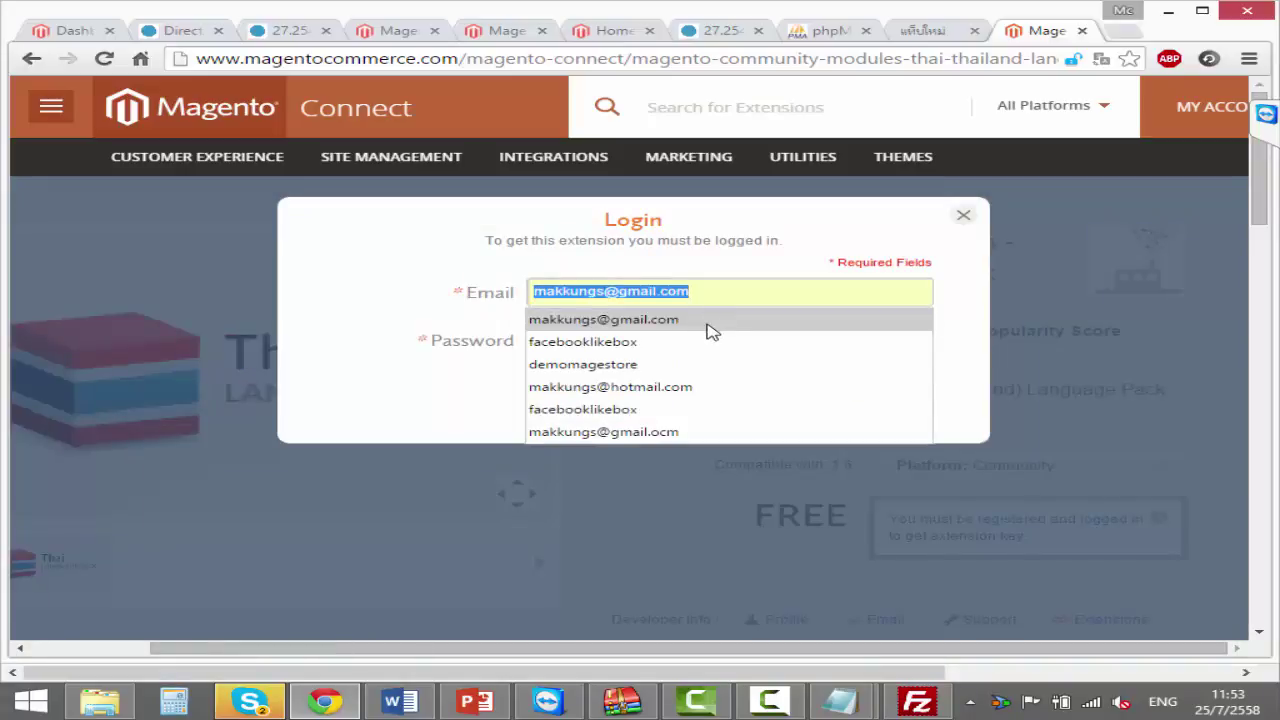
click(709, 318)
click(711, 341)
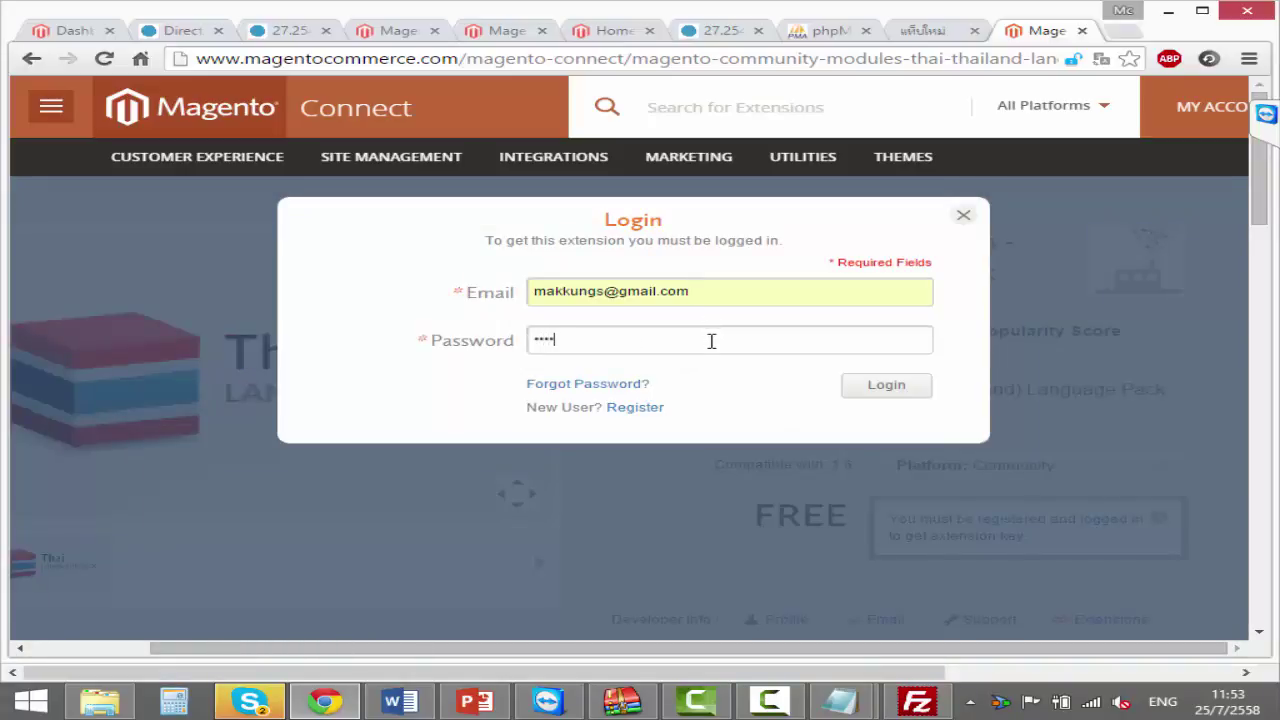
text(••••••••••••)
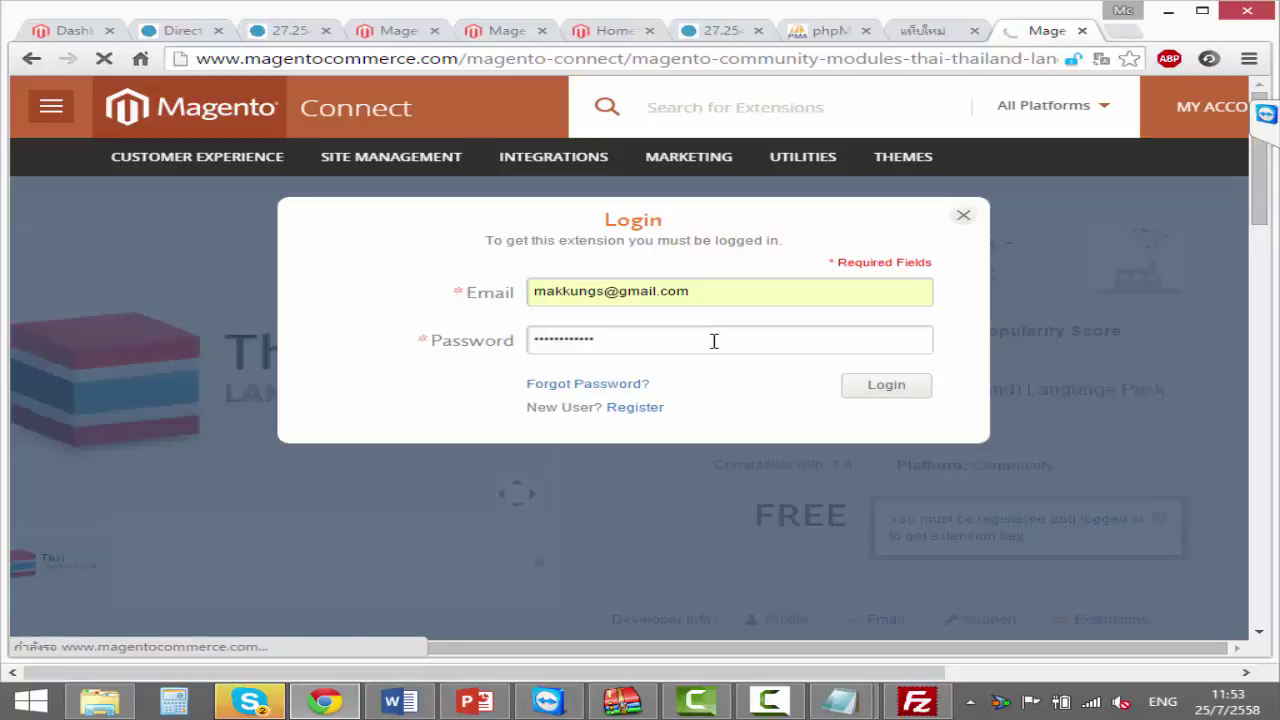
key(Return)
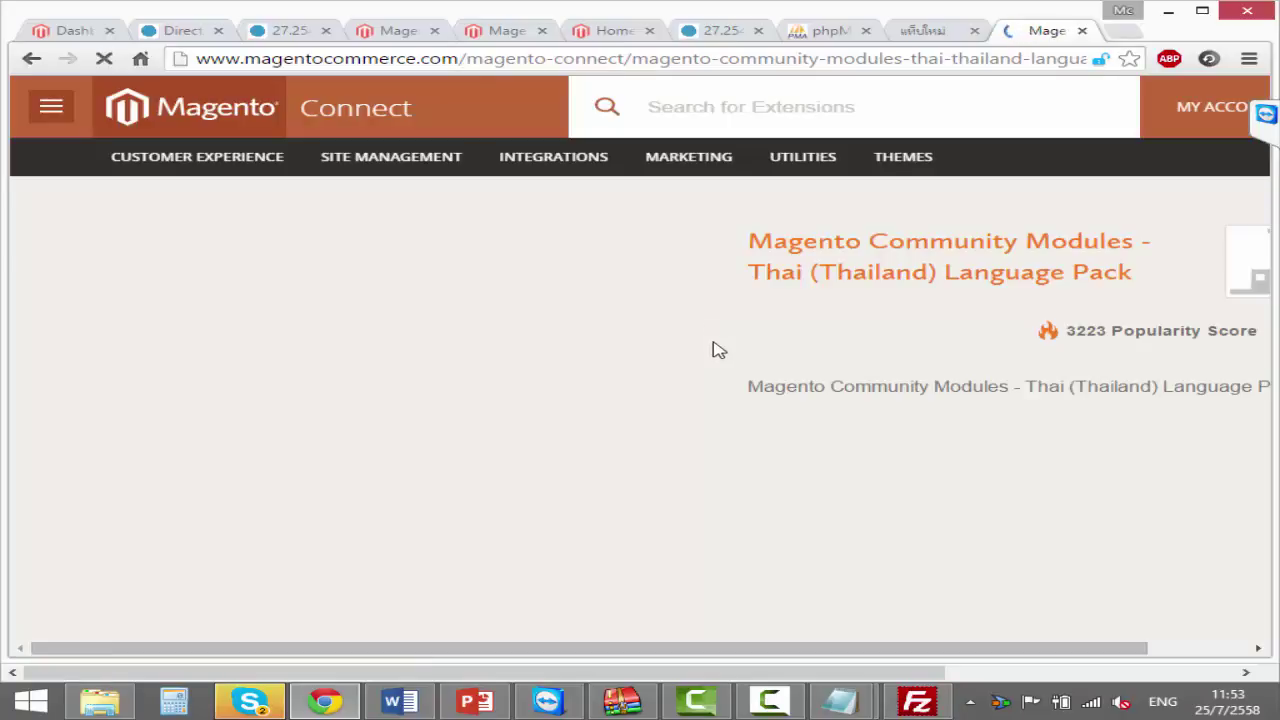
- Restart the installation, agree to the extension license agreement and get the Magento Connect 2.0 extension key
drag(826, 651, 985, 647)
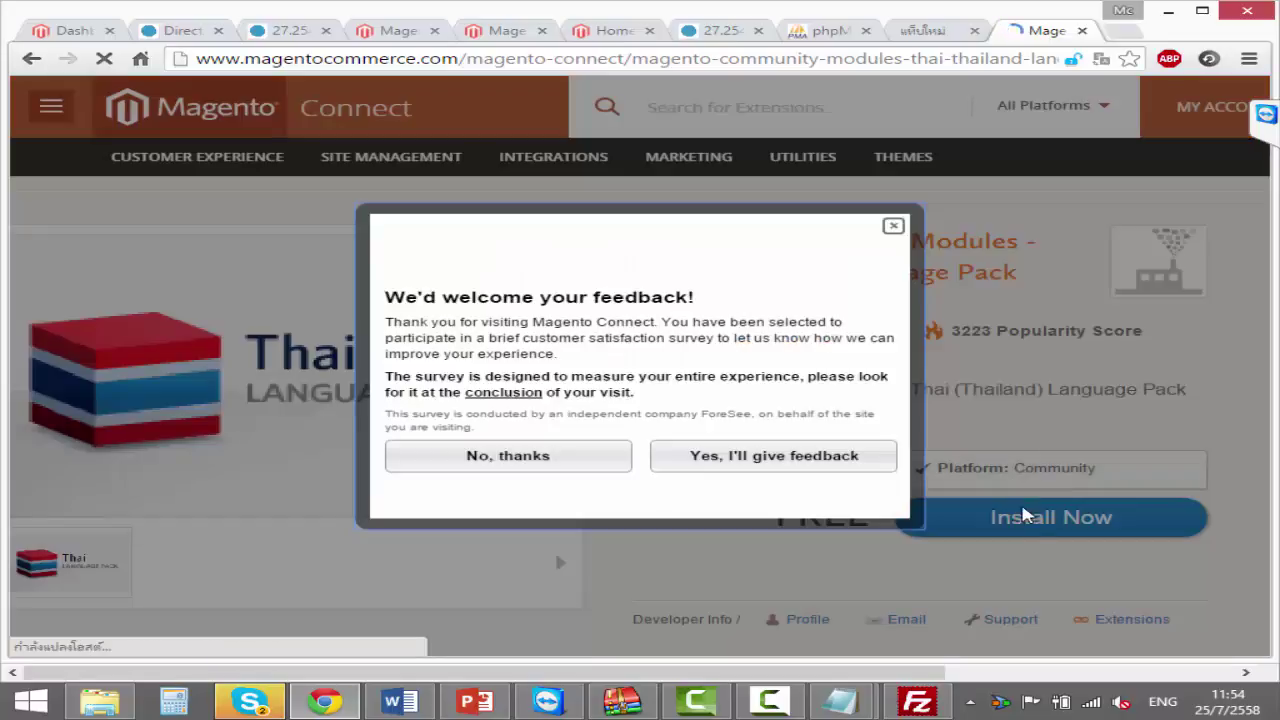
click(708, 460)
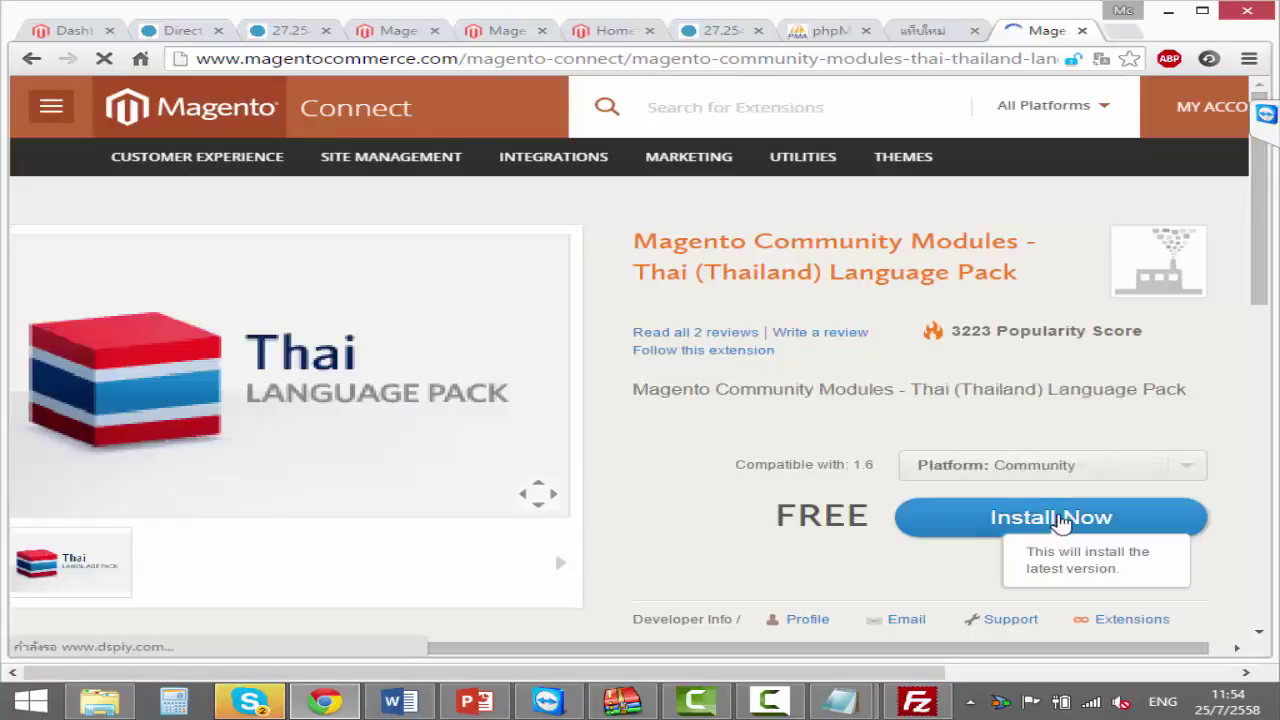
click(1062, 522)
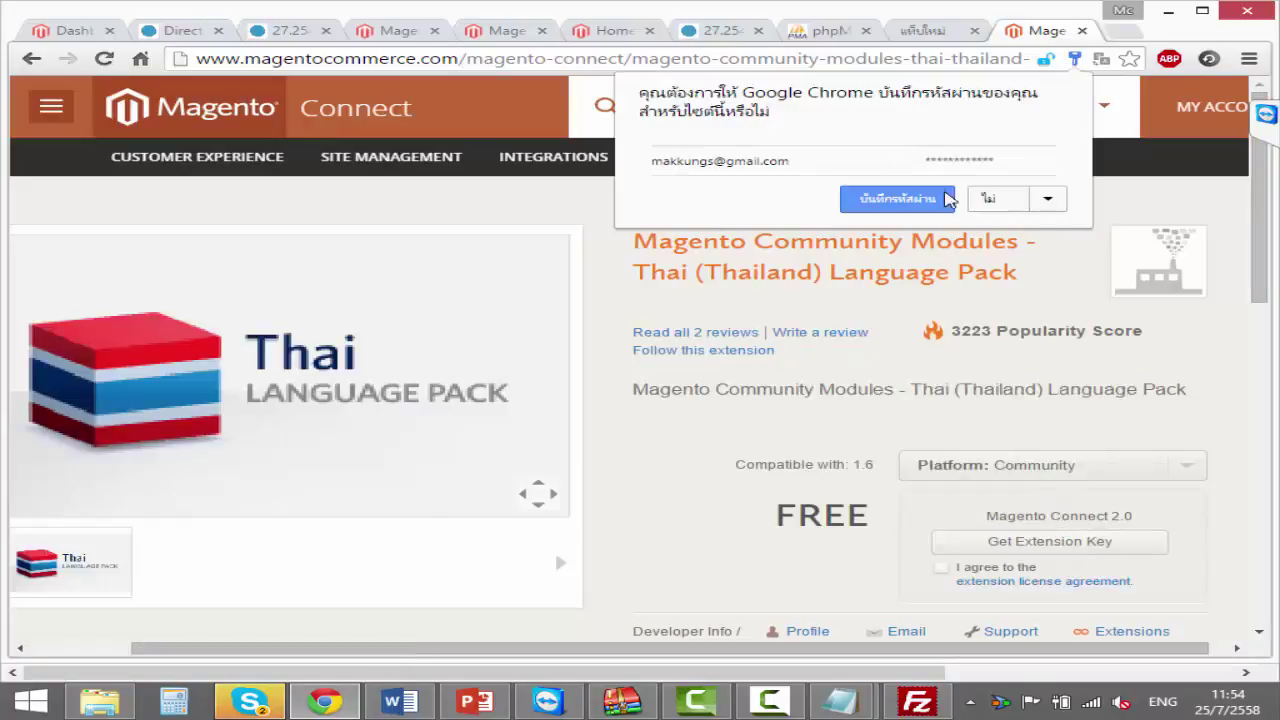
click(980, 208)
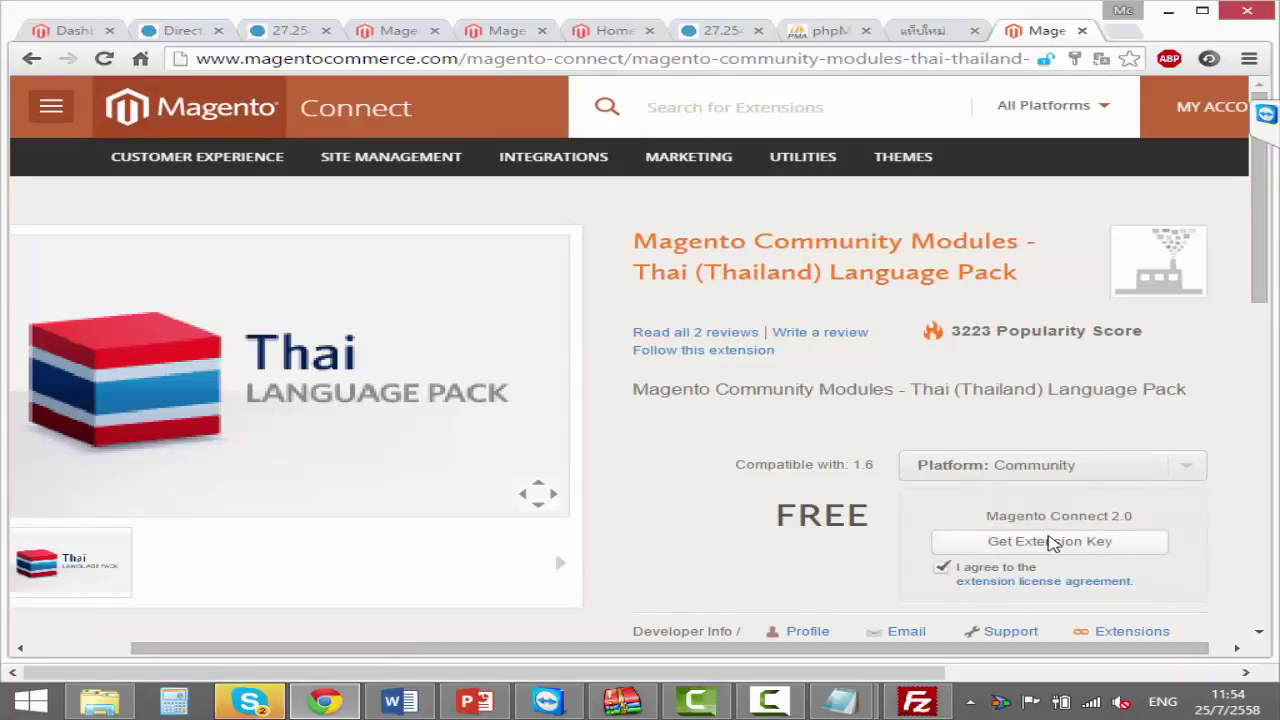
click(1053, 543)
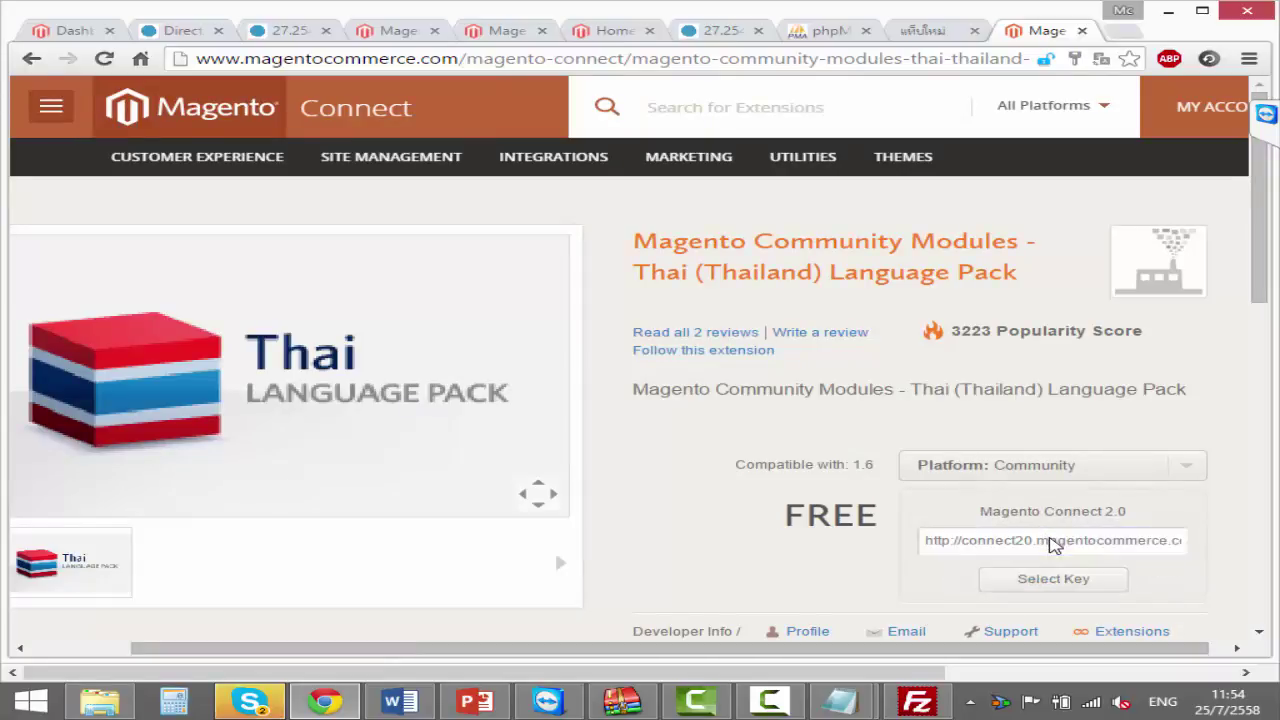
drag(1132, 541, 1090, 547)
click(1090, 547)
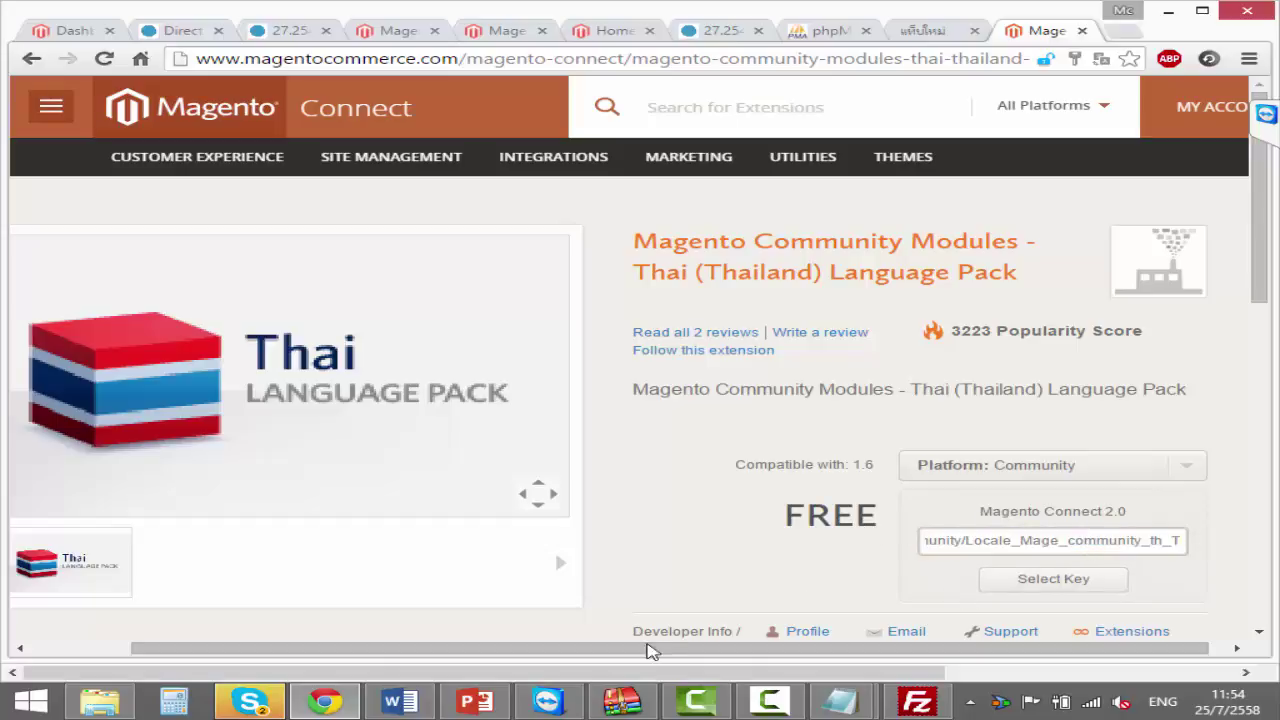
- Switch to Key Extension.txt in Notepad and copy the whole Thai language key ending in Locale_Mage_community_th_TH
mouse_move(840, 701)
click(893, 610)
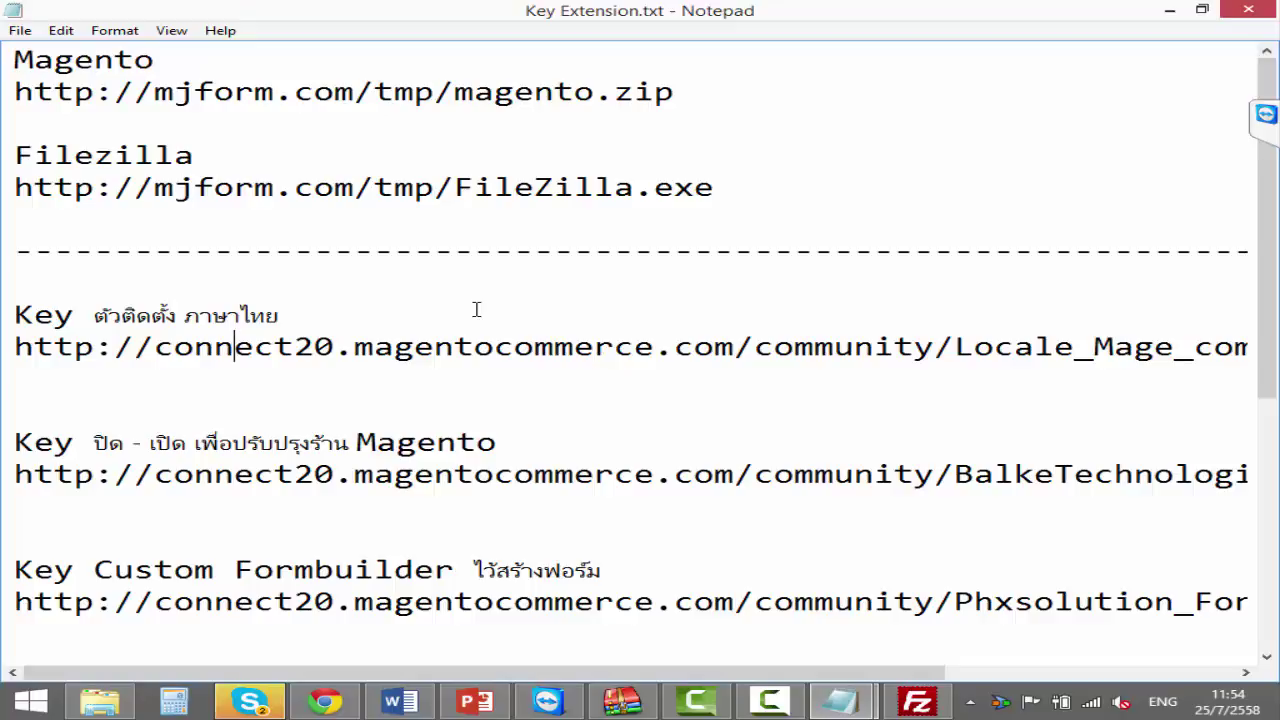
click(838, 700)
click(730, 612)
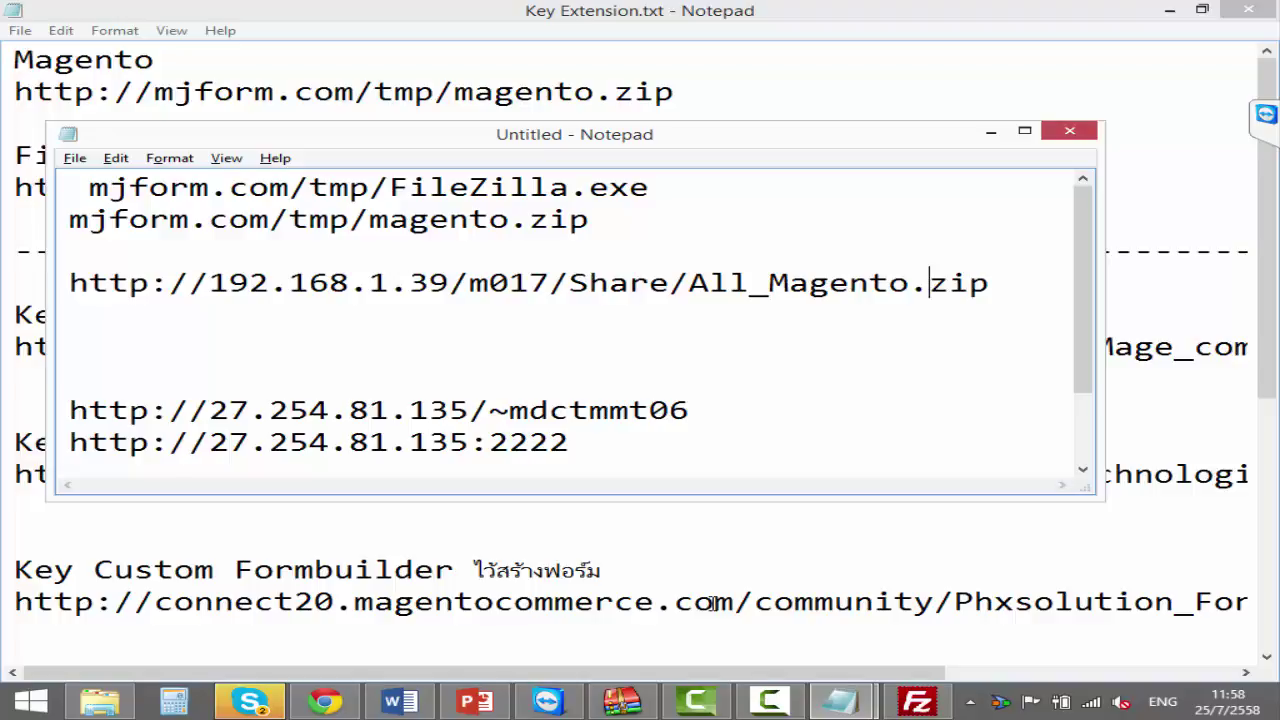
click(652, 600)
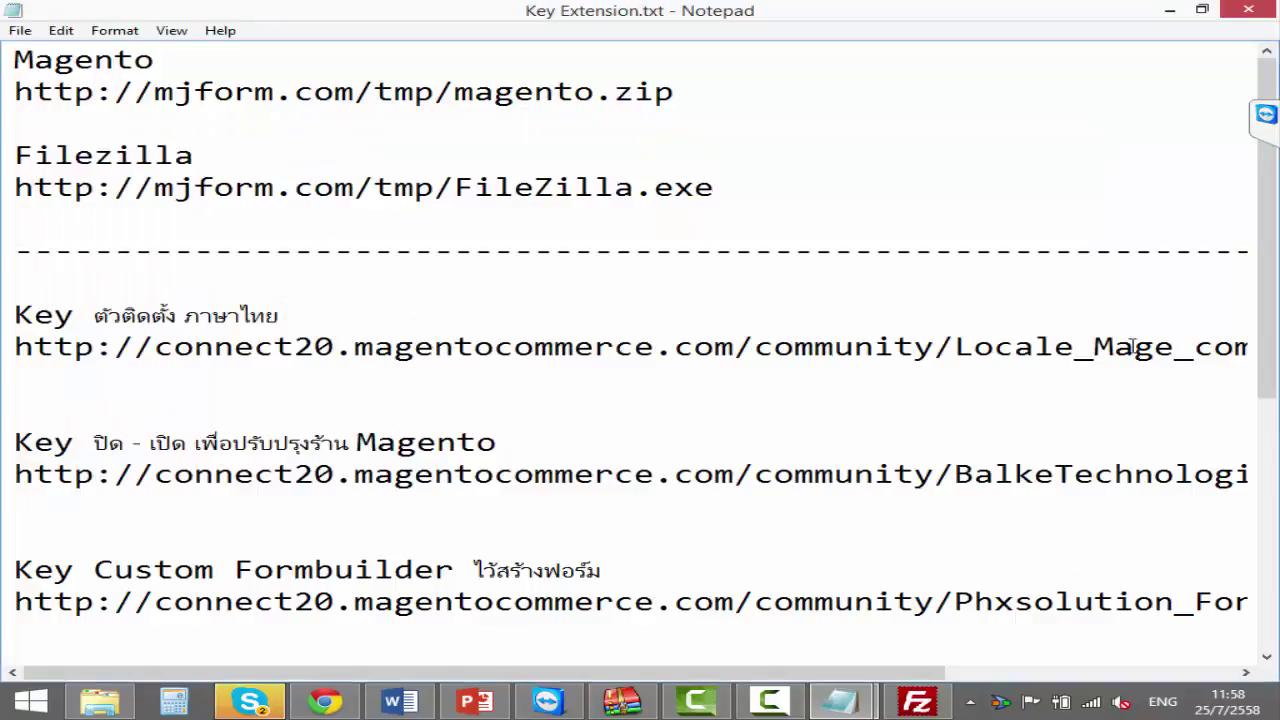
click(790, 346)
drag(14, 348, 1107, 348)
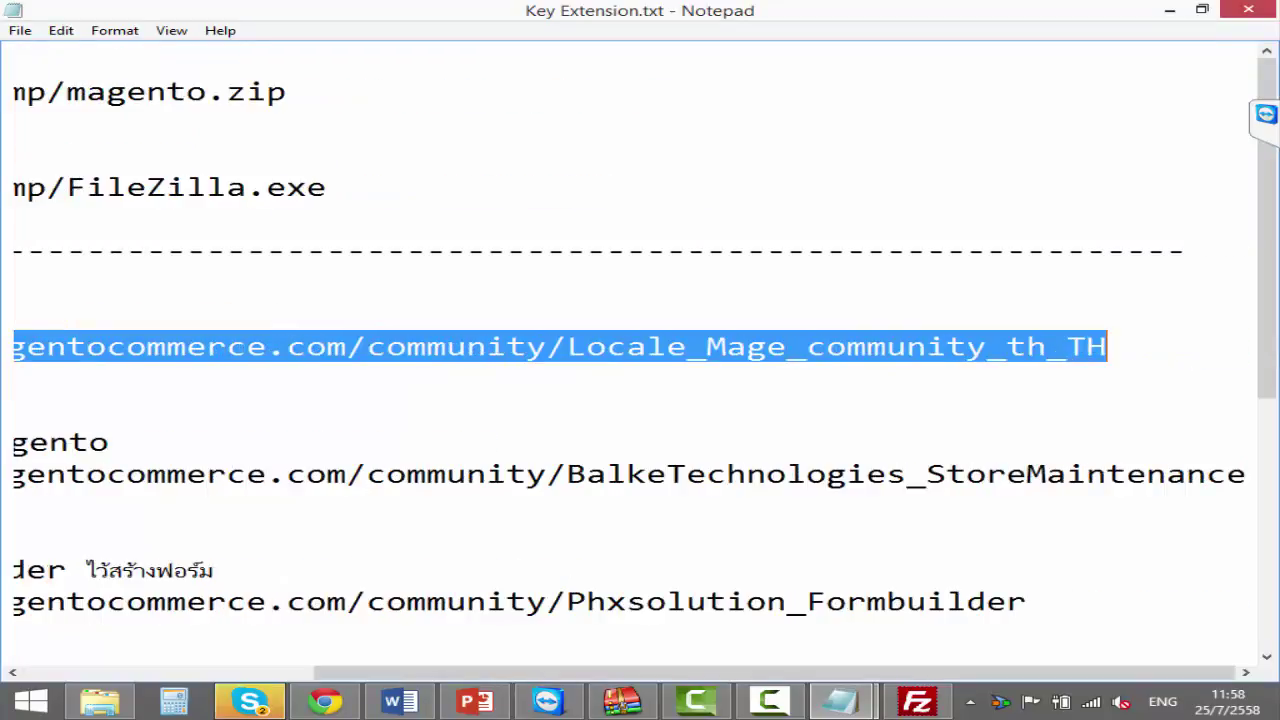
right_click(703, 352)
click(766, 416)
- Switch back to Chrome and bring up the Magento Connect Manager page
click(324, 701)
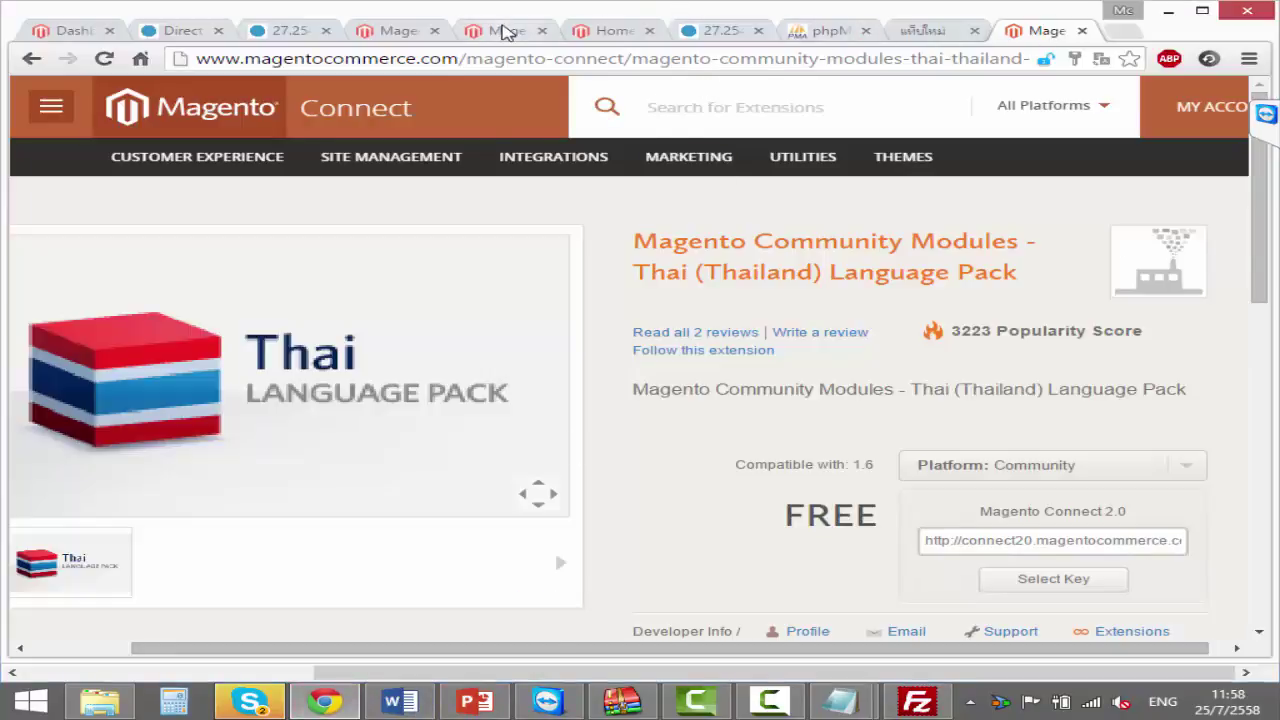
click(525, 31)
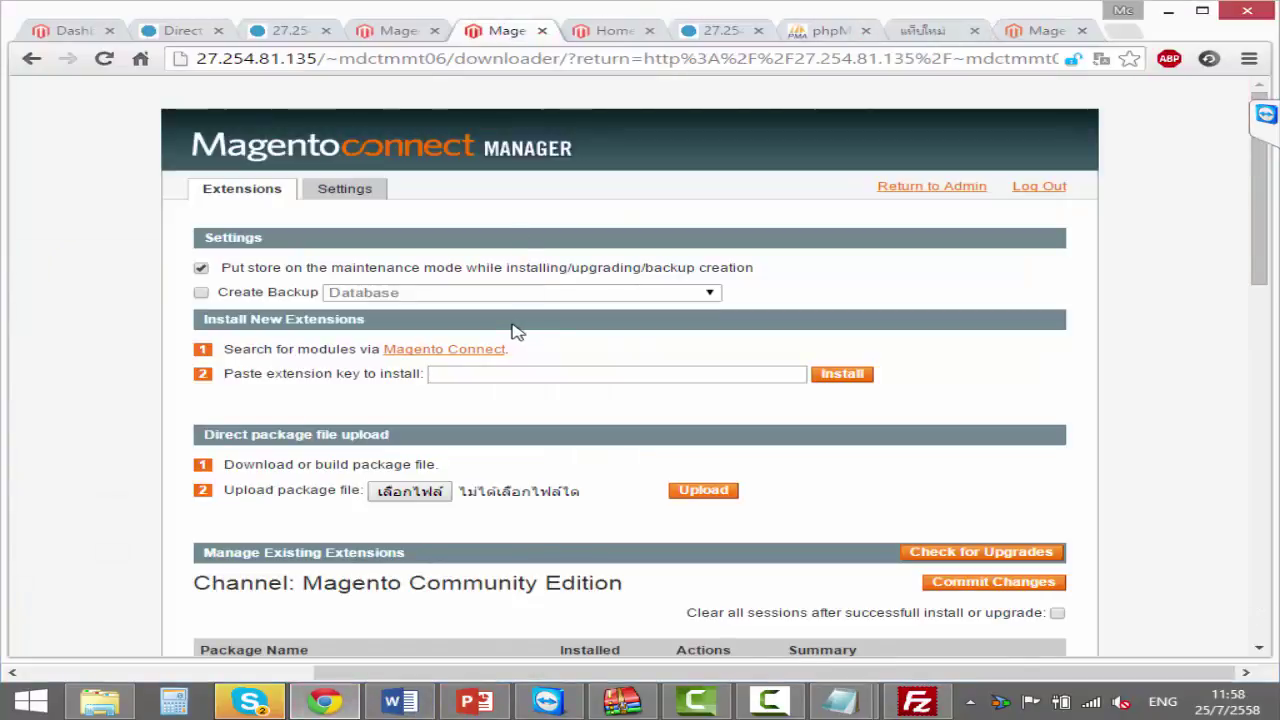
- Try to install the Thai language pack in Magento Connect Manager using the copied Locale_Mage_community_th_TH extension key
click(566, 380)
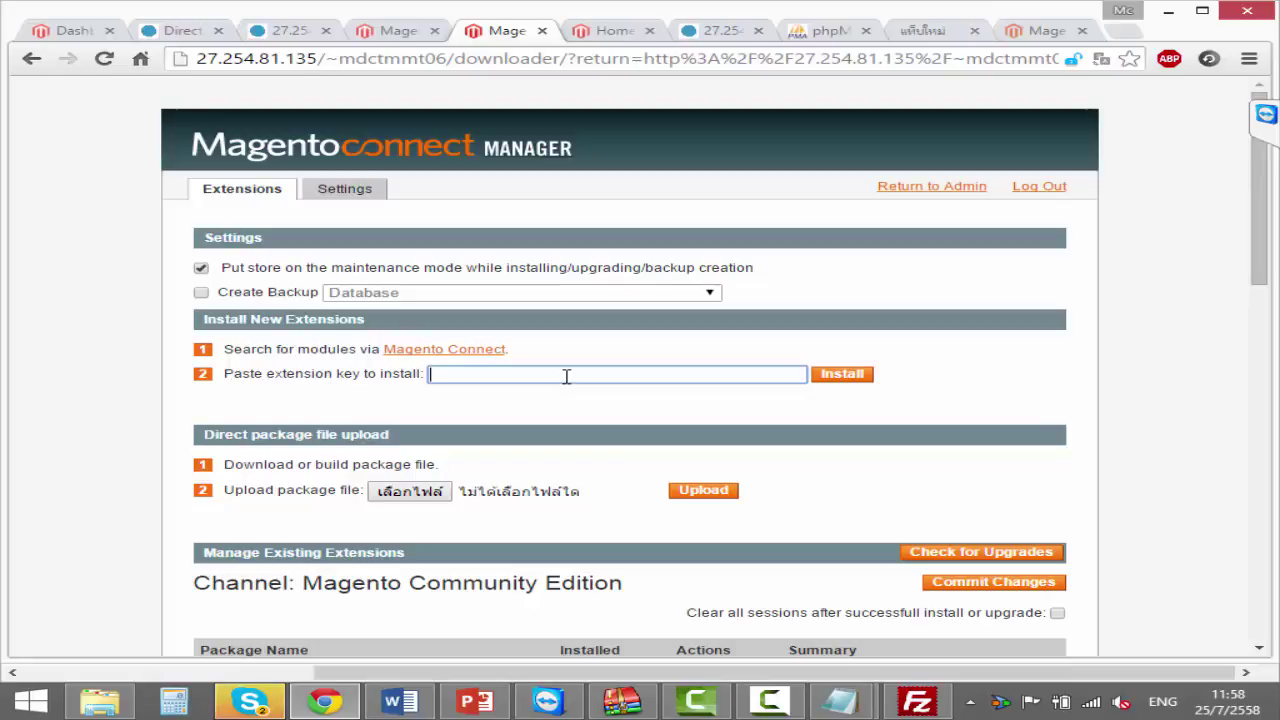
key(ctrl+v)
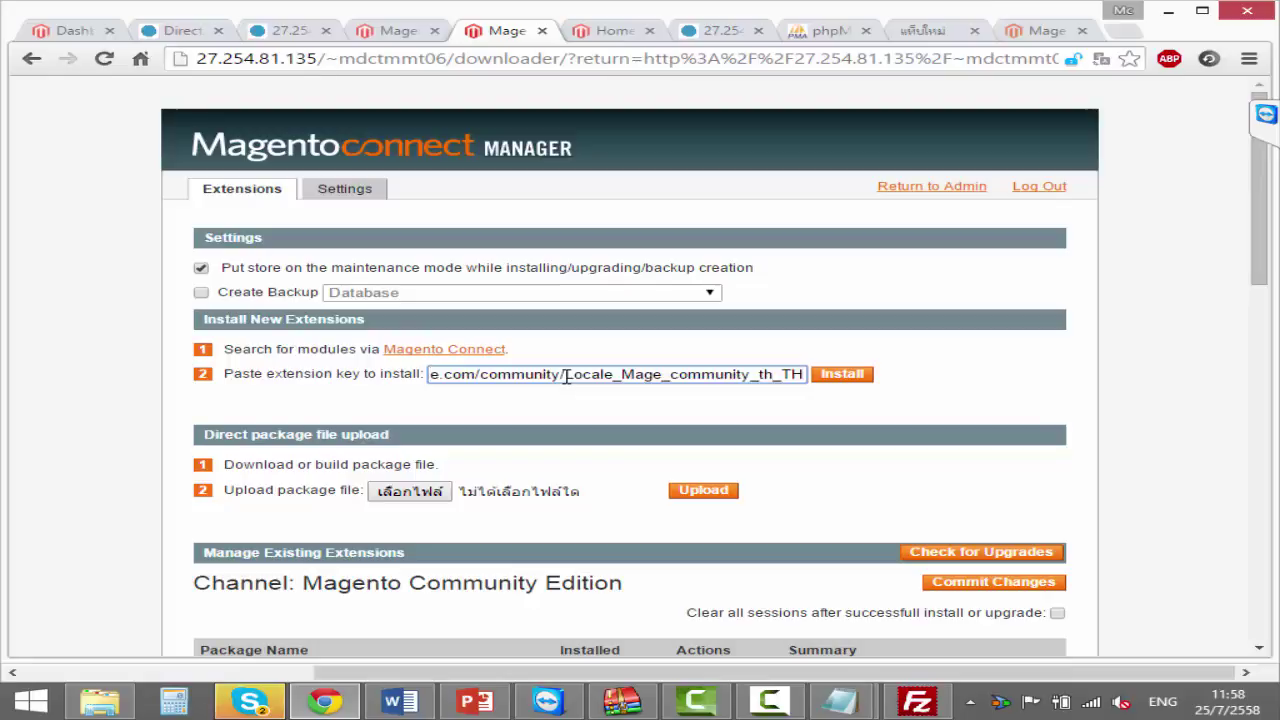
click(858, 378)
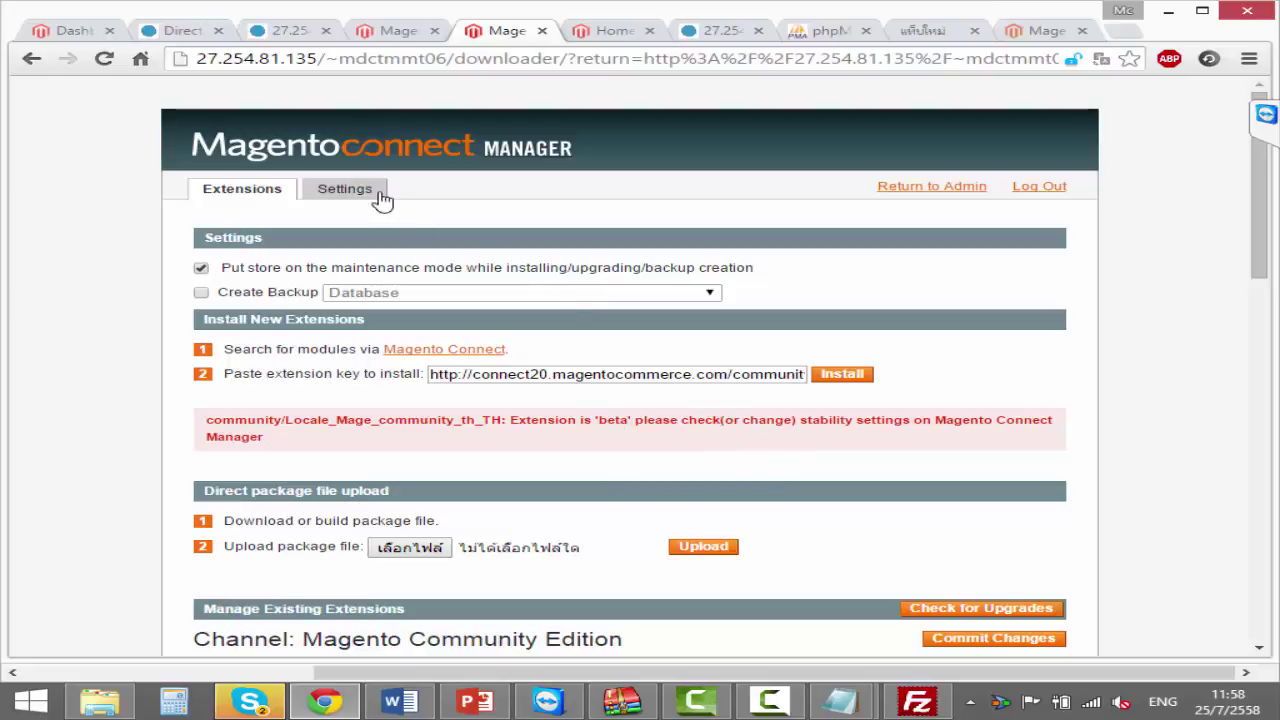
- Set the Preferred State to Beta in the Magento Connect Manager settings and save them
click(345, 193)
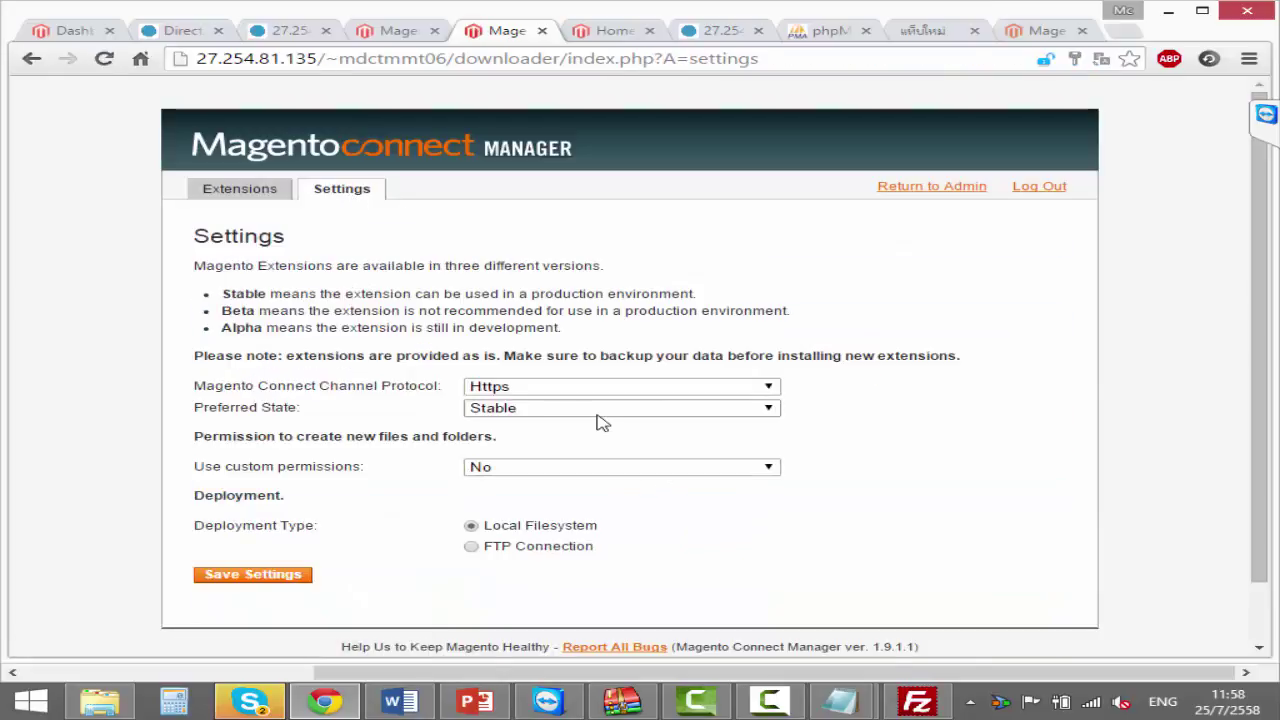
click(370, 198)
click(543, 418)
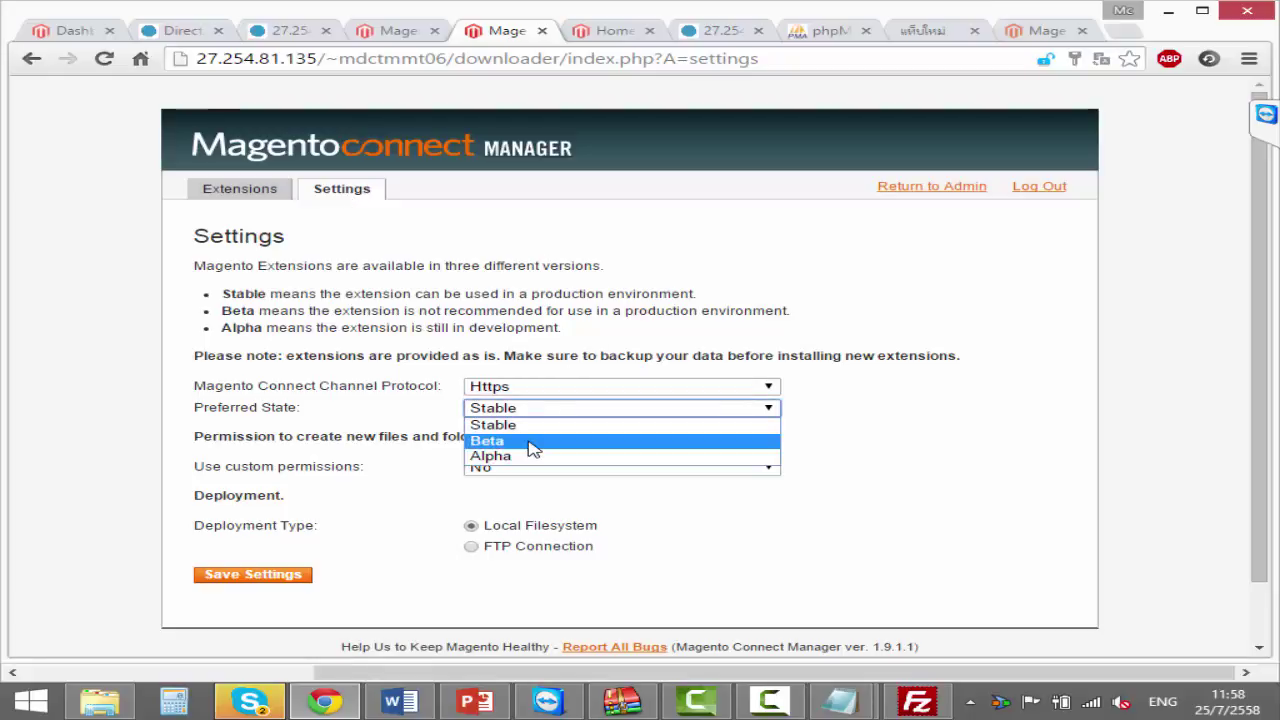
click(533, 447)
click(230, 576)
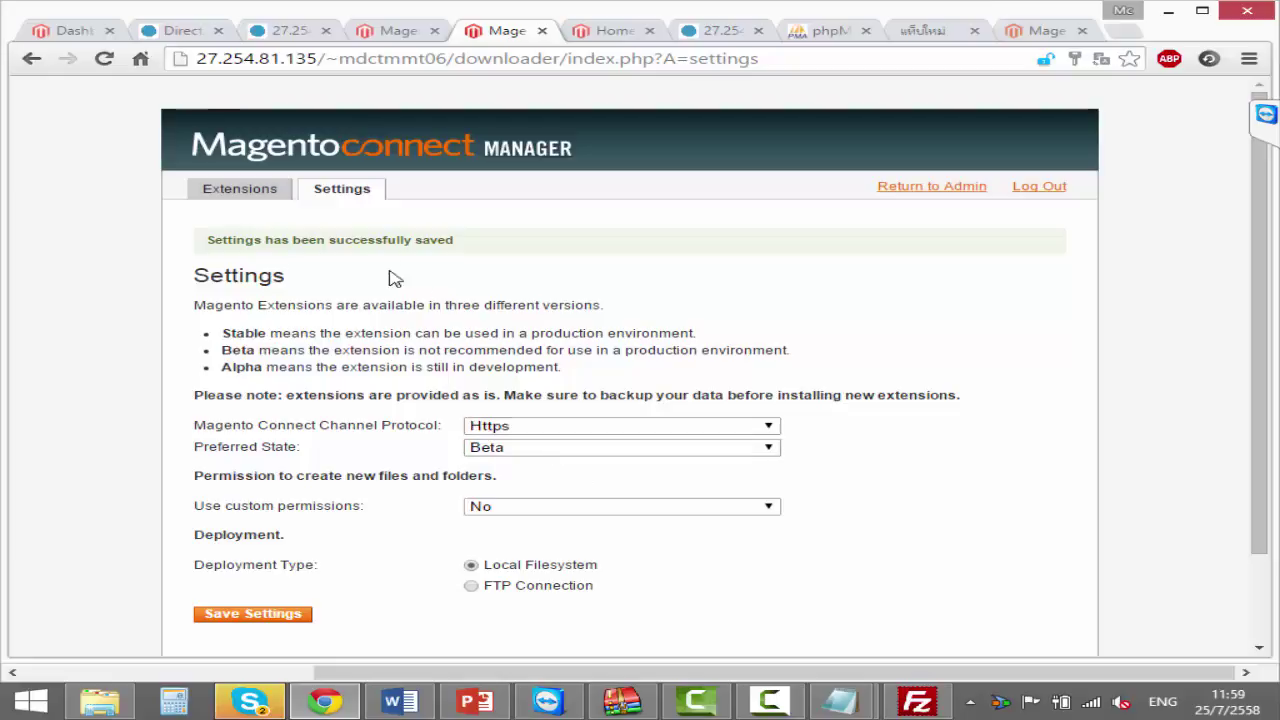
- Return to the extensions page and submit the copied Thai language pack key for installation again
click(262, 204)
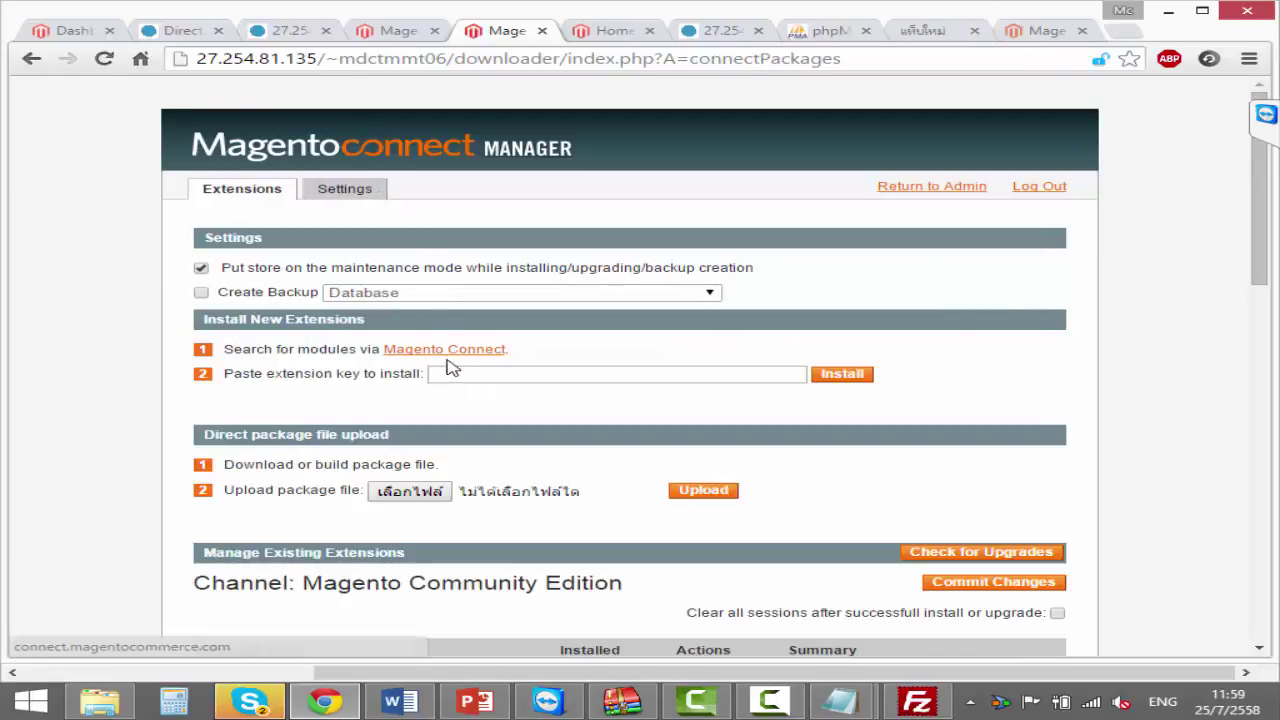
click(462, 372)
key(ctrl+v)
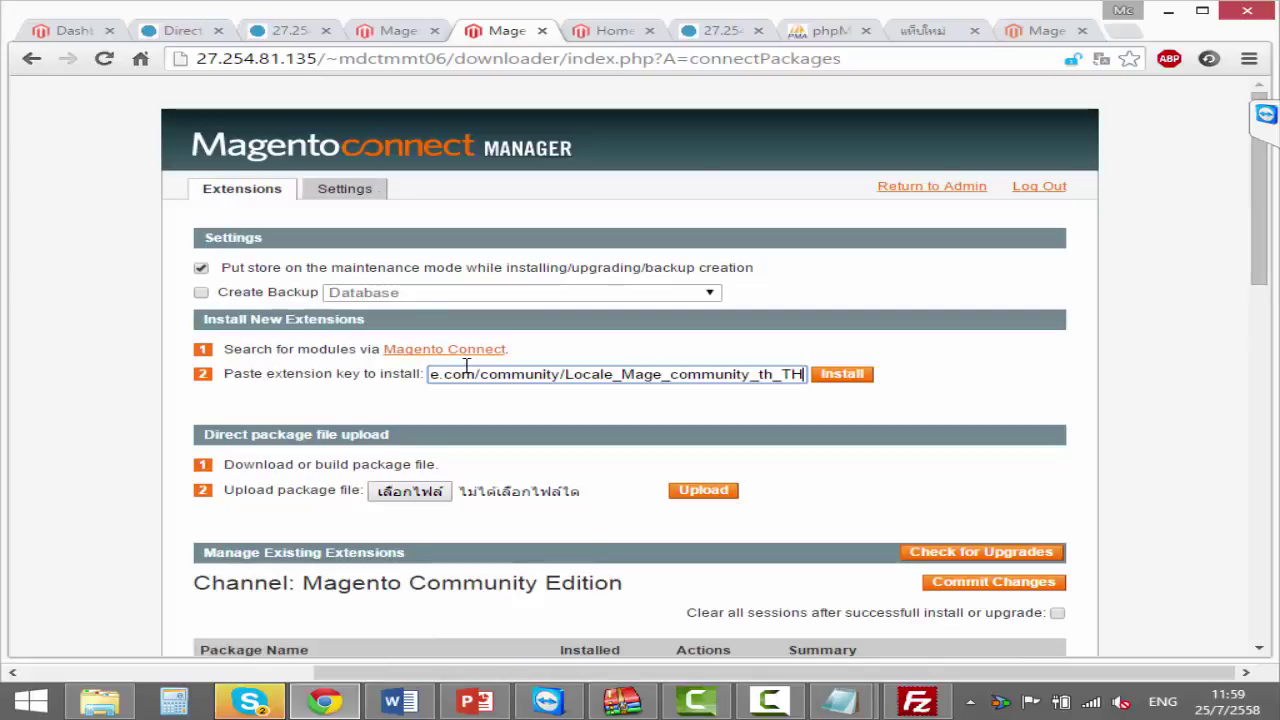
key(Home)
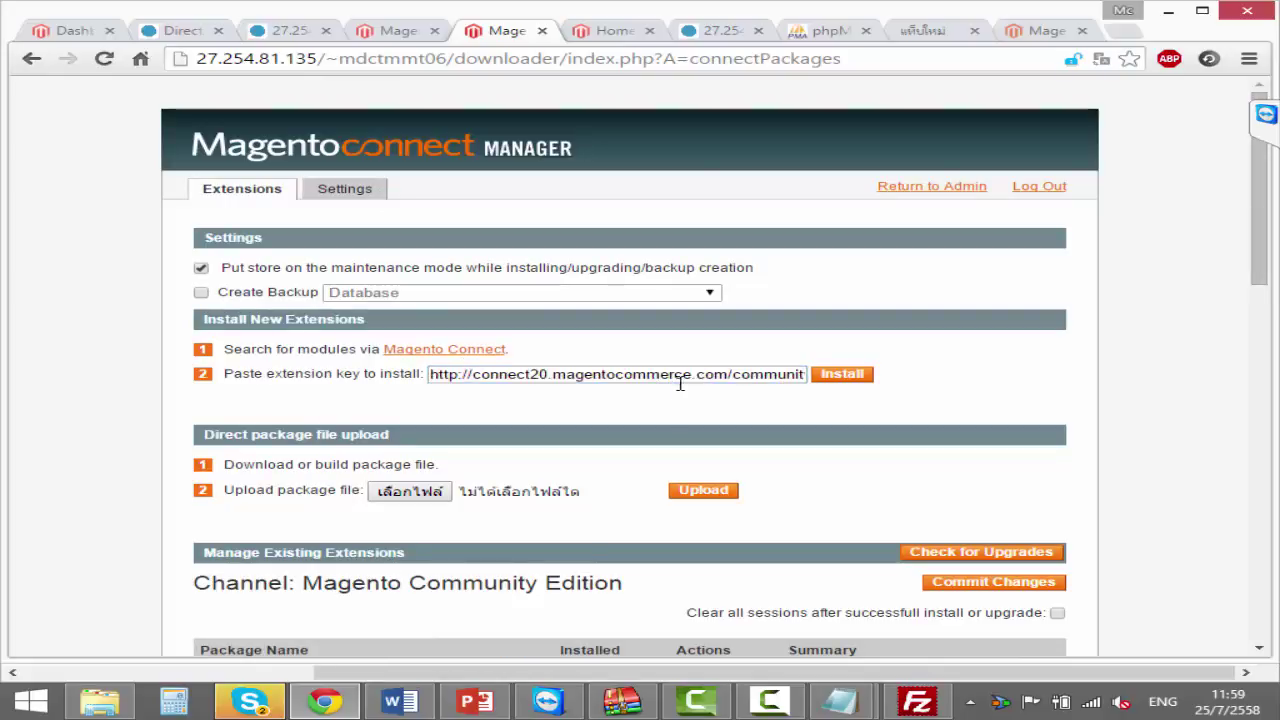
drag(710, 375, 838, 381)
click(840, 377)
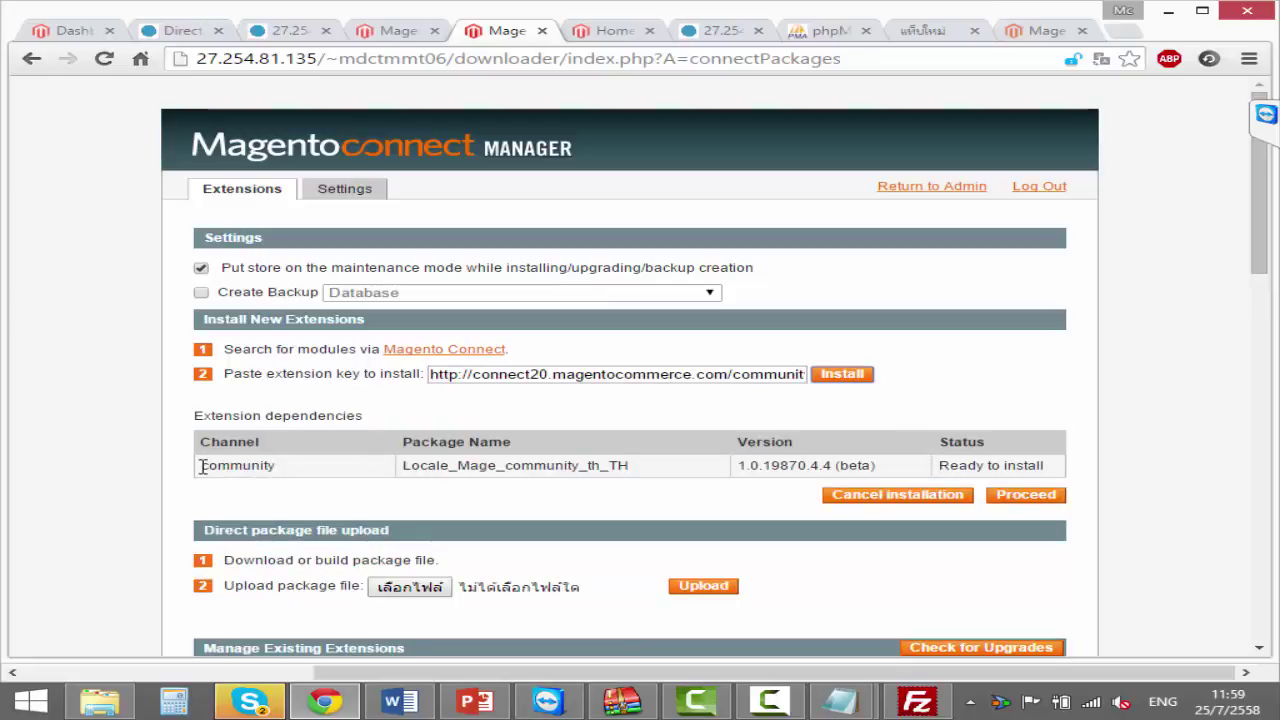
- Check the community channel's Locale_Mage_community_th_TH package in the dependencies table and try to proceed with its installation
drag(205, 465, 620, 467)
click(618, 466)
click(1034, 497)
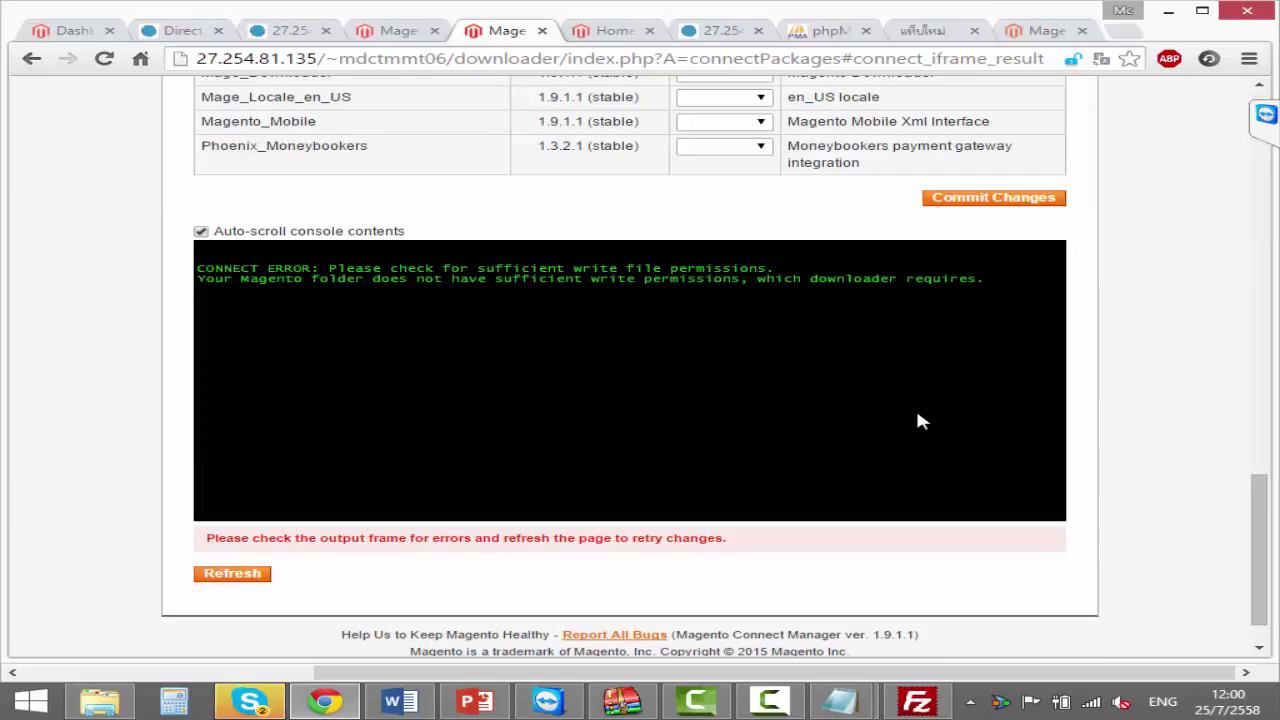
- Switch to the DirectAdmin file manager and open the var folder inside public_html
click(270, 40)
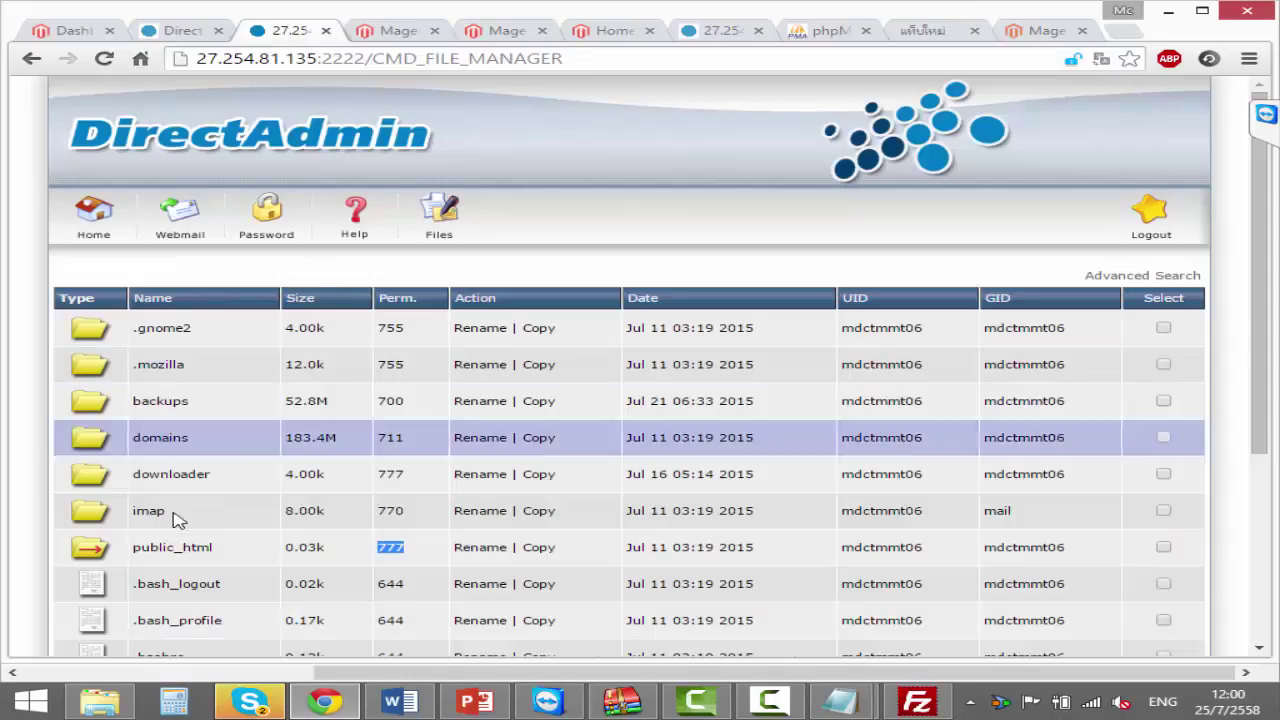
click(165, 550)
scroll(440, 370, down, 2)
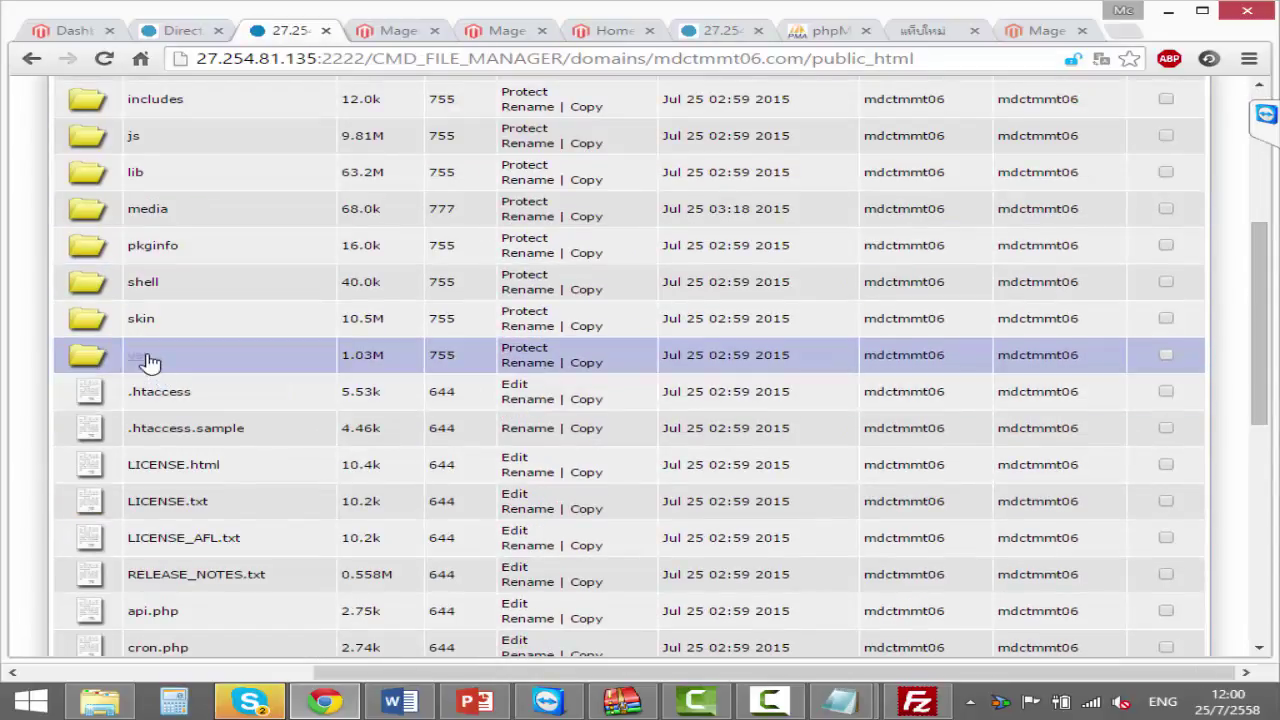
click(146, 358)
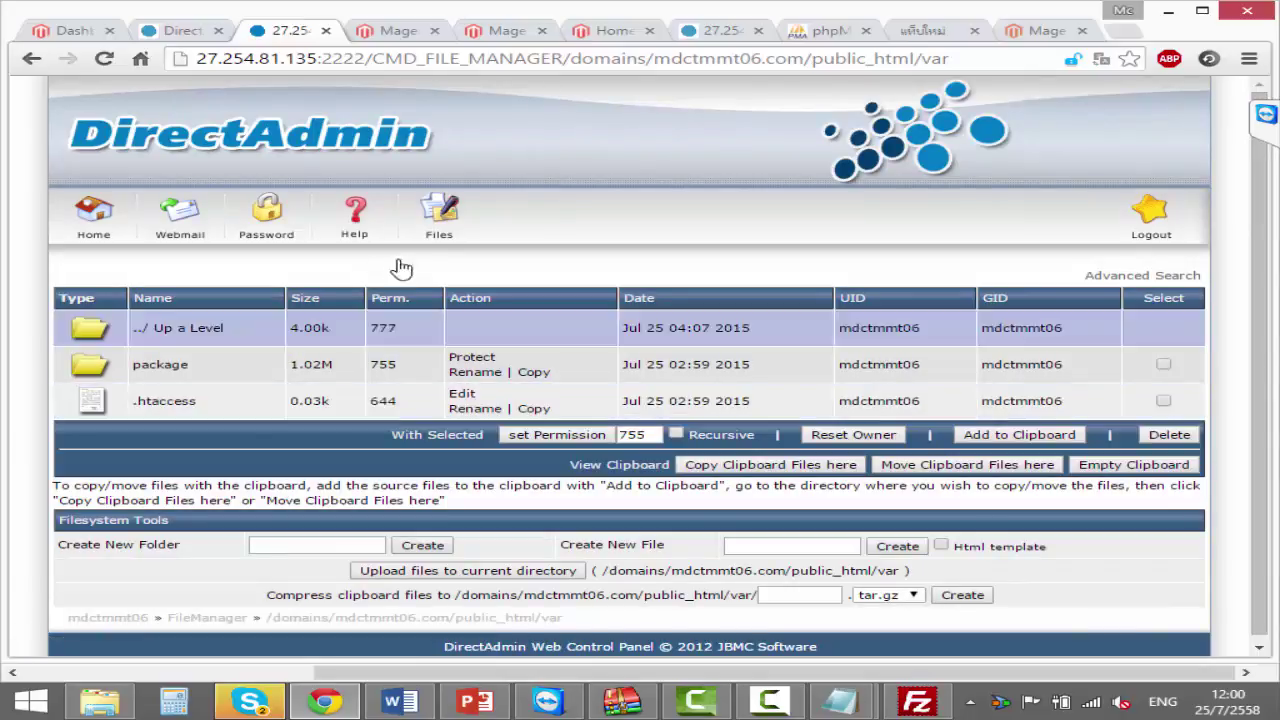
click(200, 340)
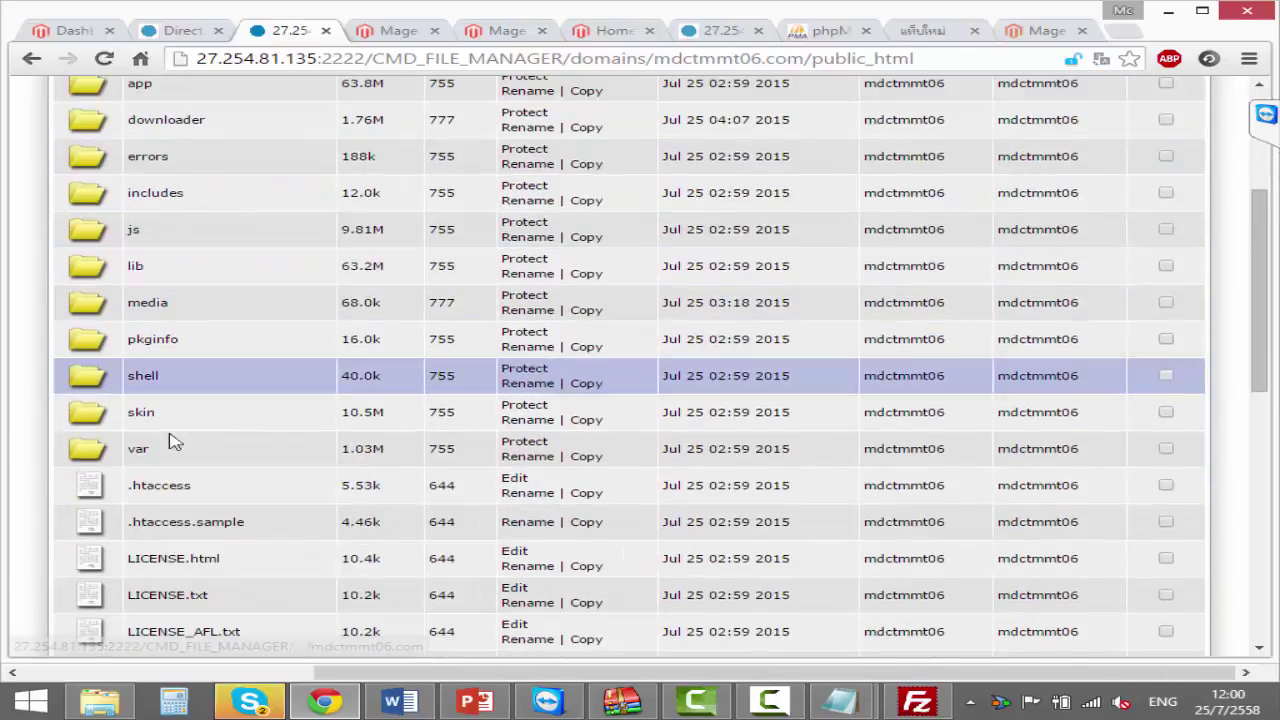
click(137, 450)
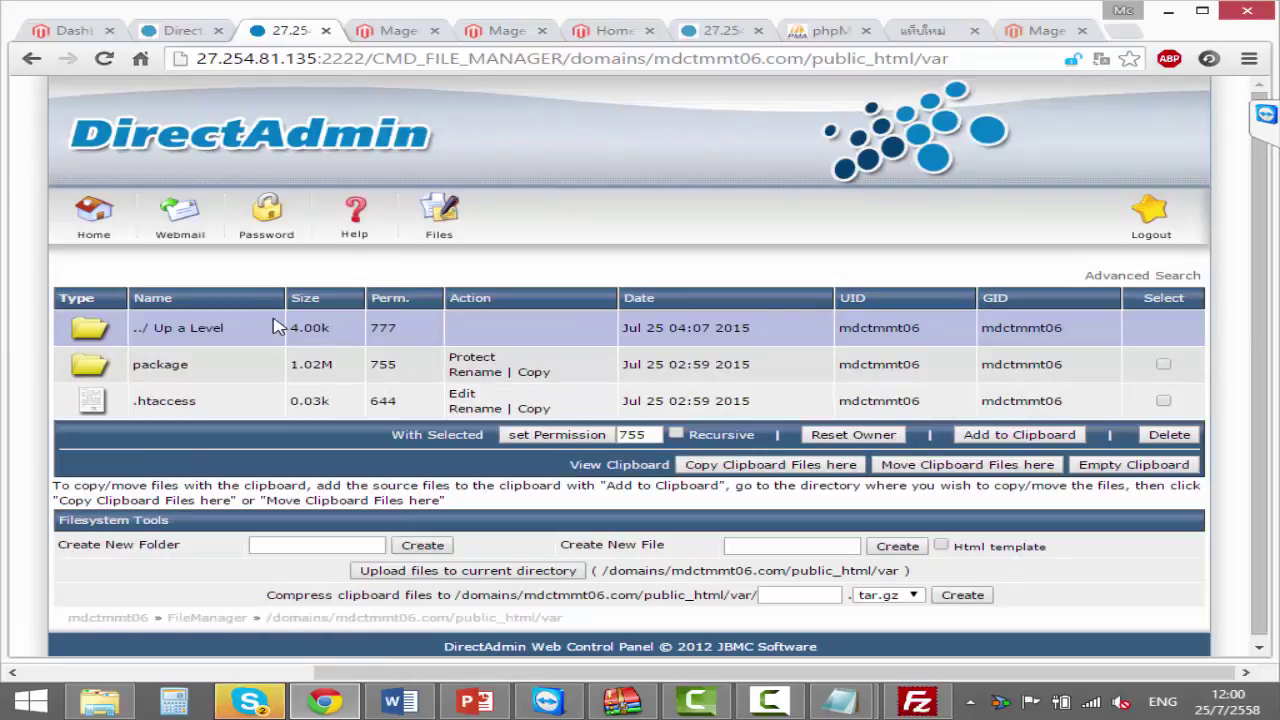
- Retrace the folder path from the file manager's root through public_html to var
click(439, 215)
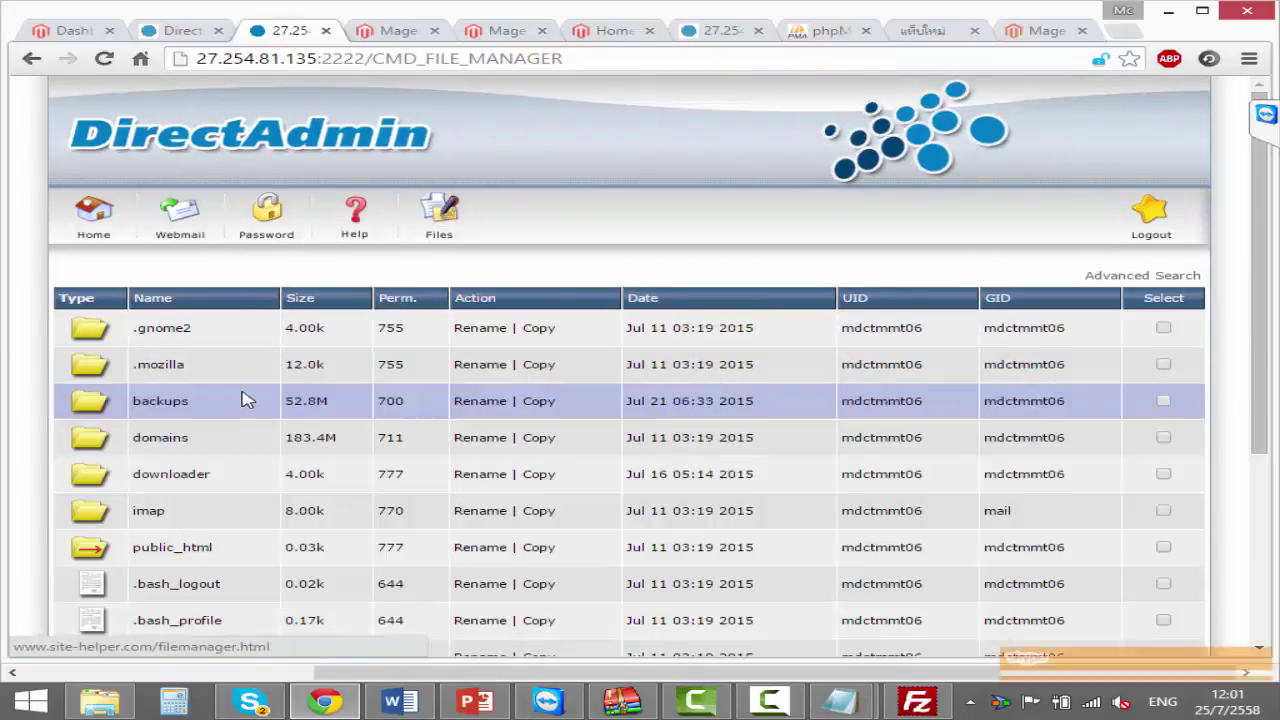
scroll(168, 398, down, 2)
click(171, 362)
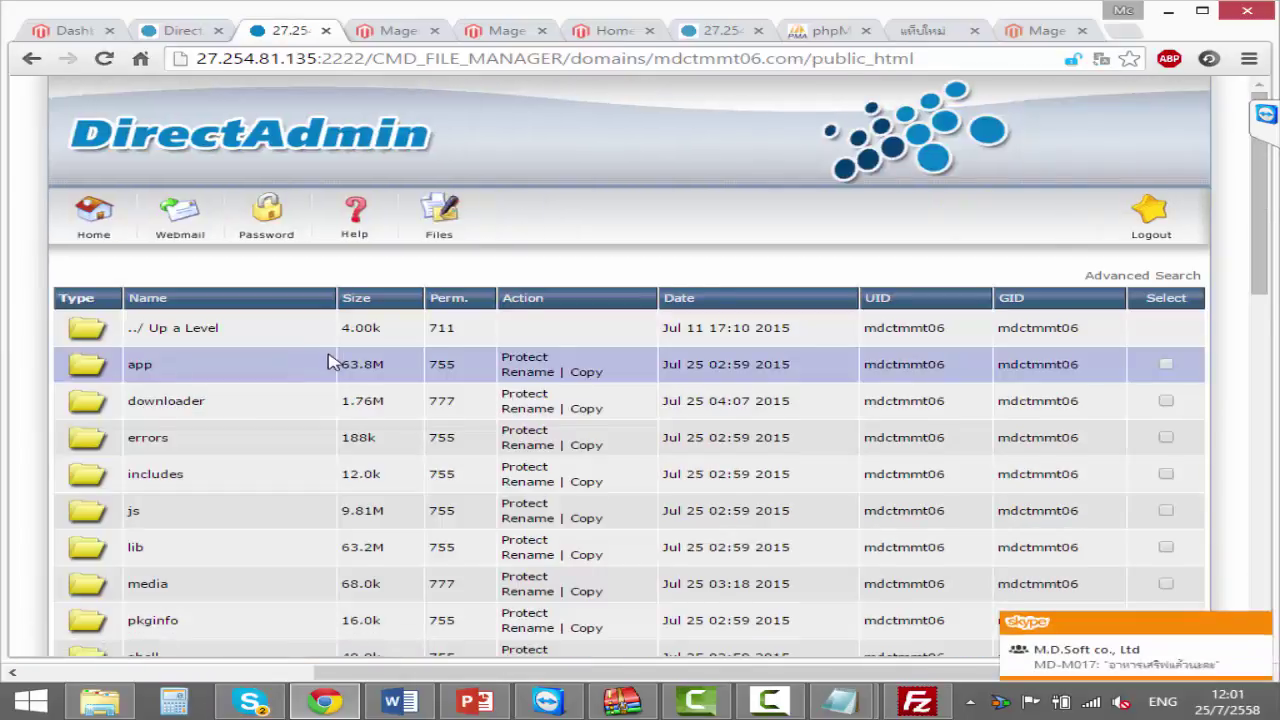
scroll(330, 360, down, 2)
scroll(330, 360, down, 1)
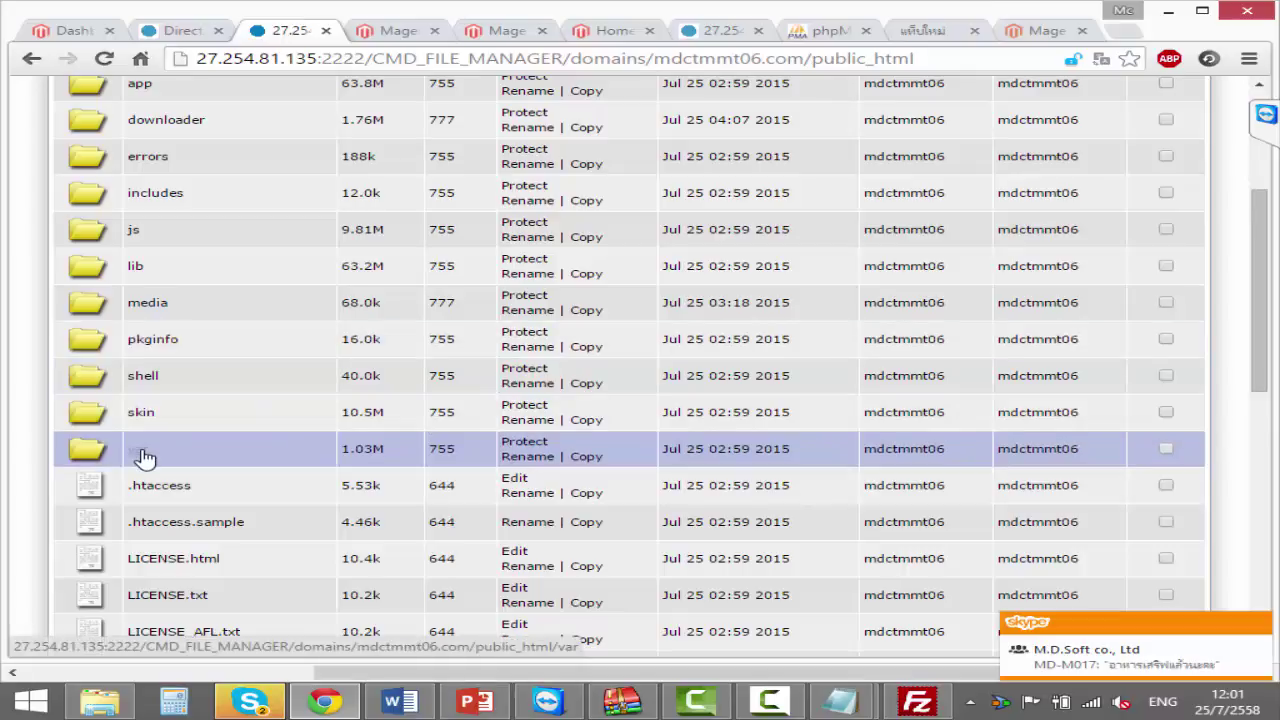
click(145, 457)
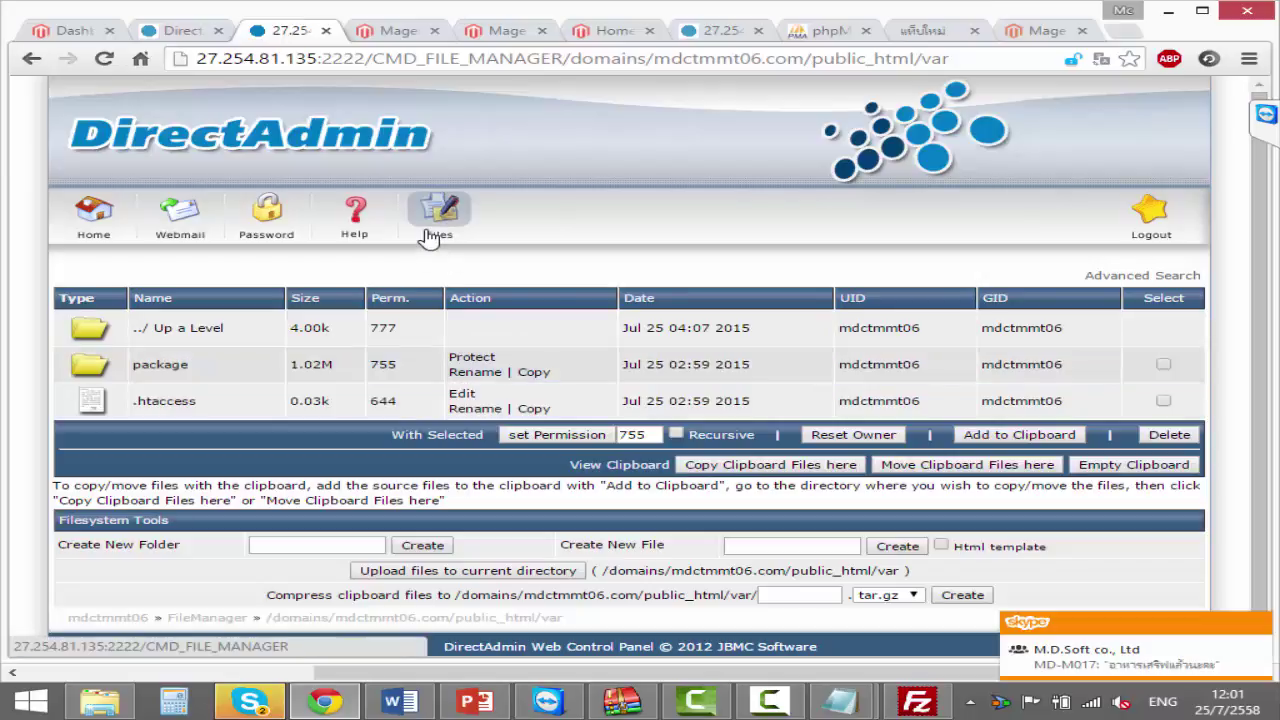
click(430, 237)
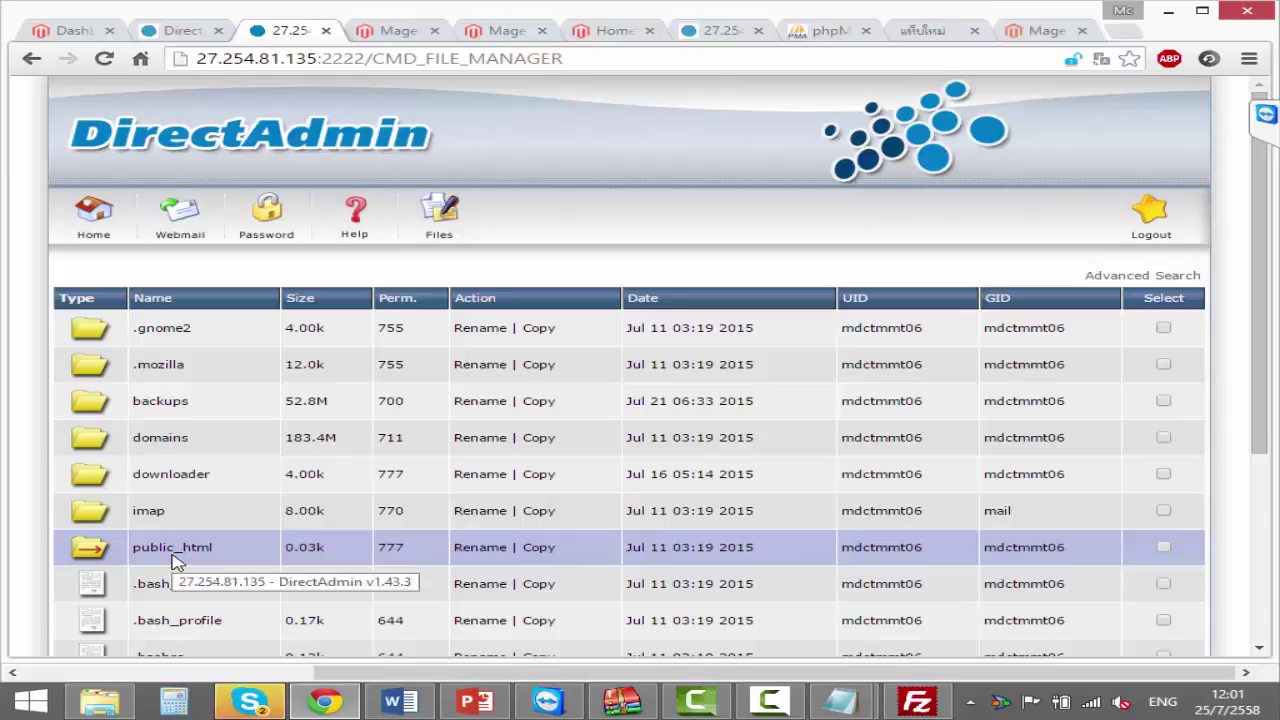
click(175, 558)
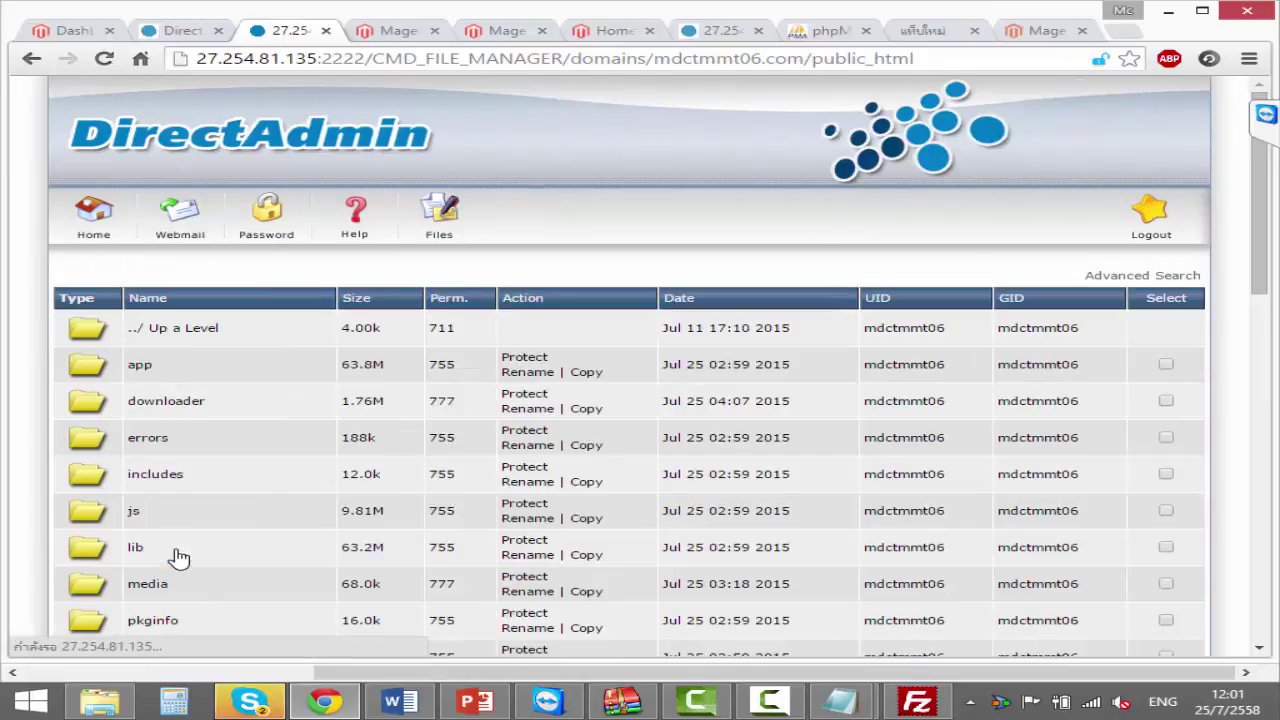
scroll(360, 390, down, 3)
scroll(360, 390, down, 1)
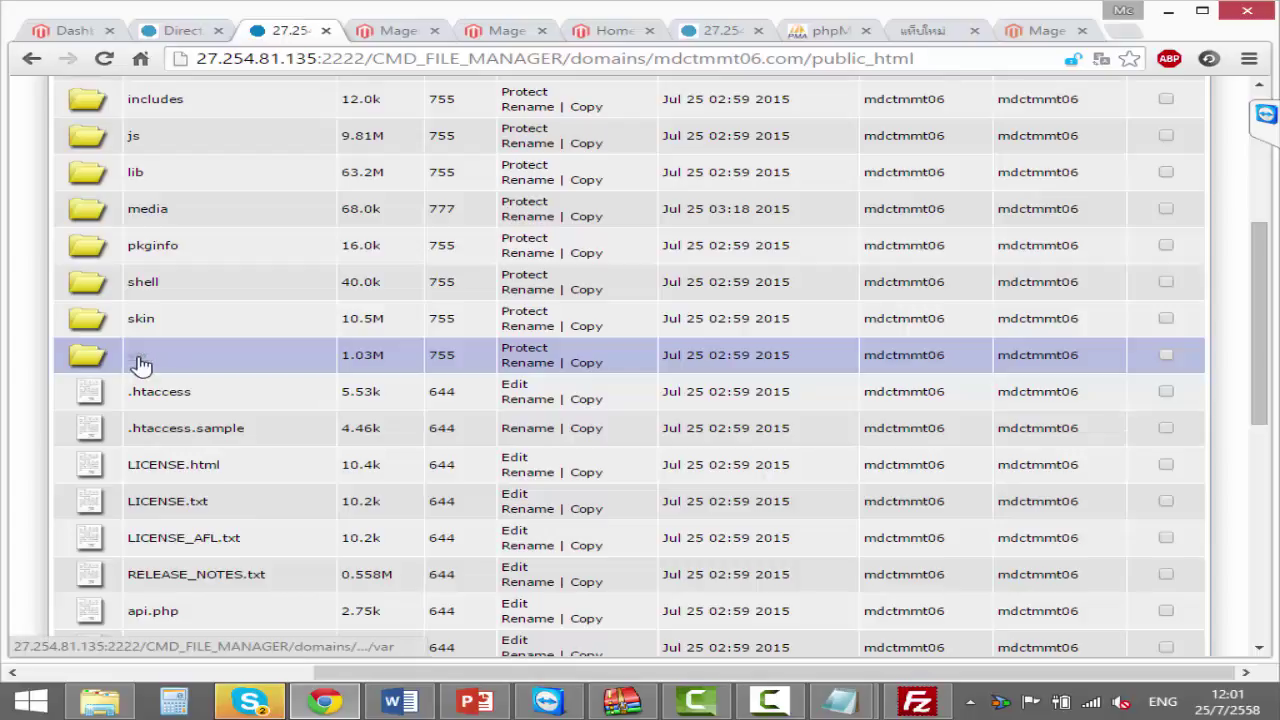
click(141, 365)
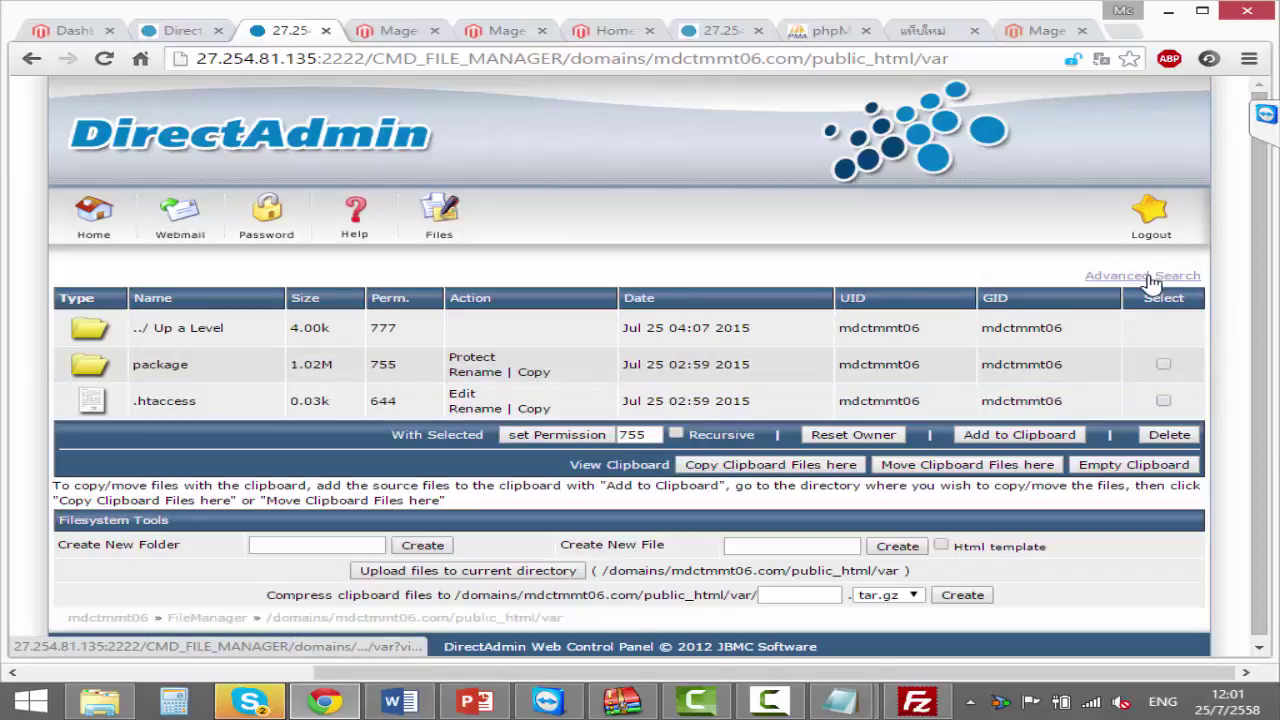
- Set the permission of the package folder inside public_html/var to 777
click(1163, 364)
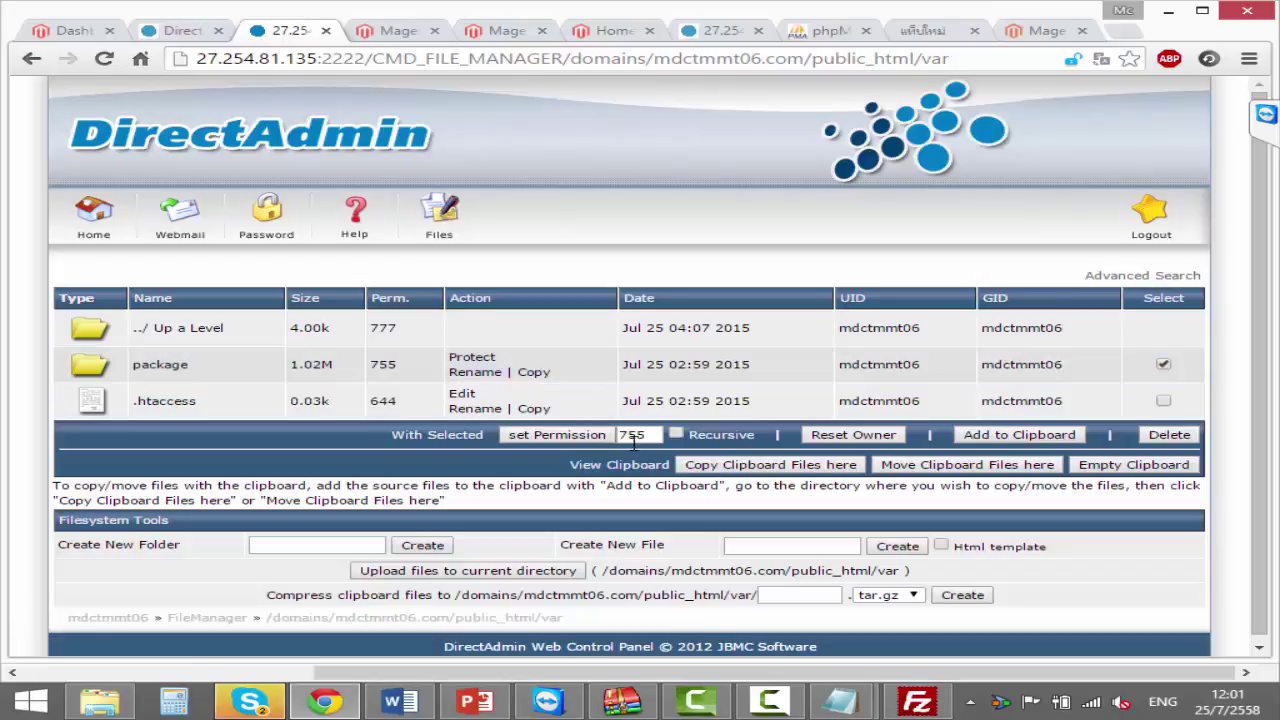
drag(634, 437, 520, 435)
text(77)
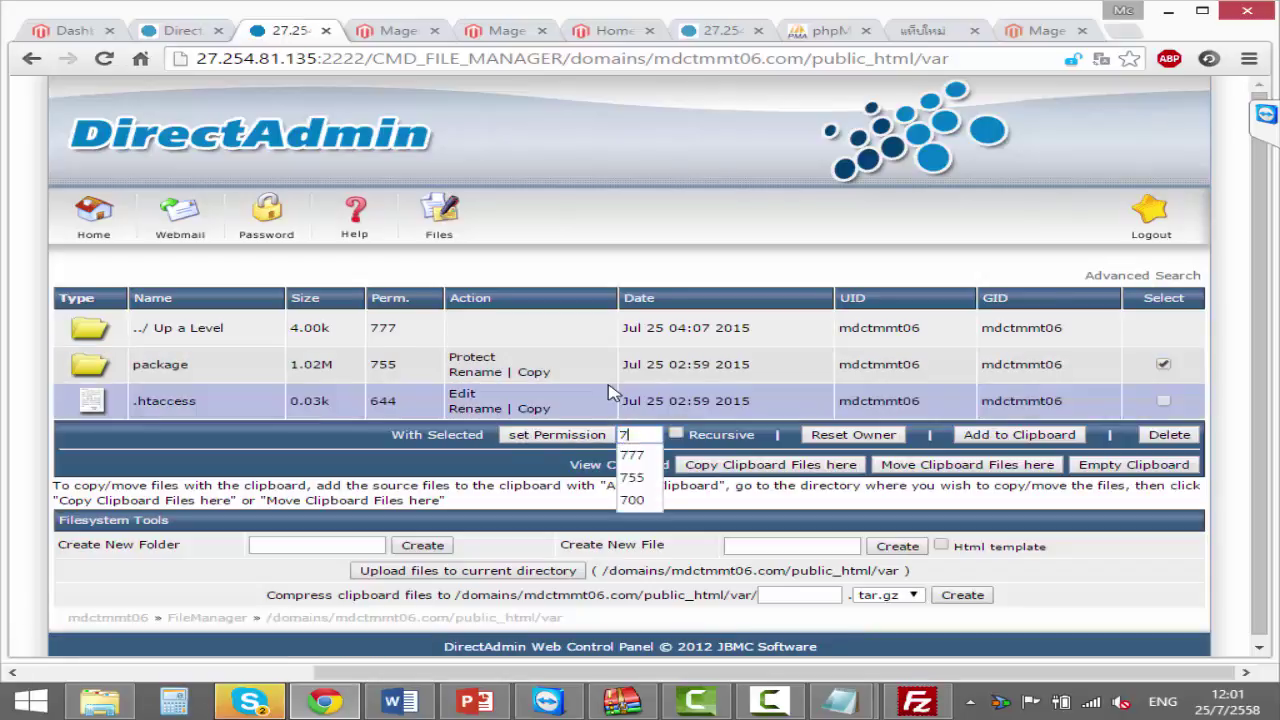
click(632, 455)
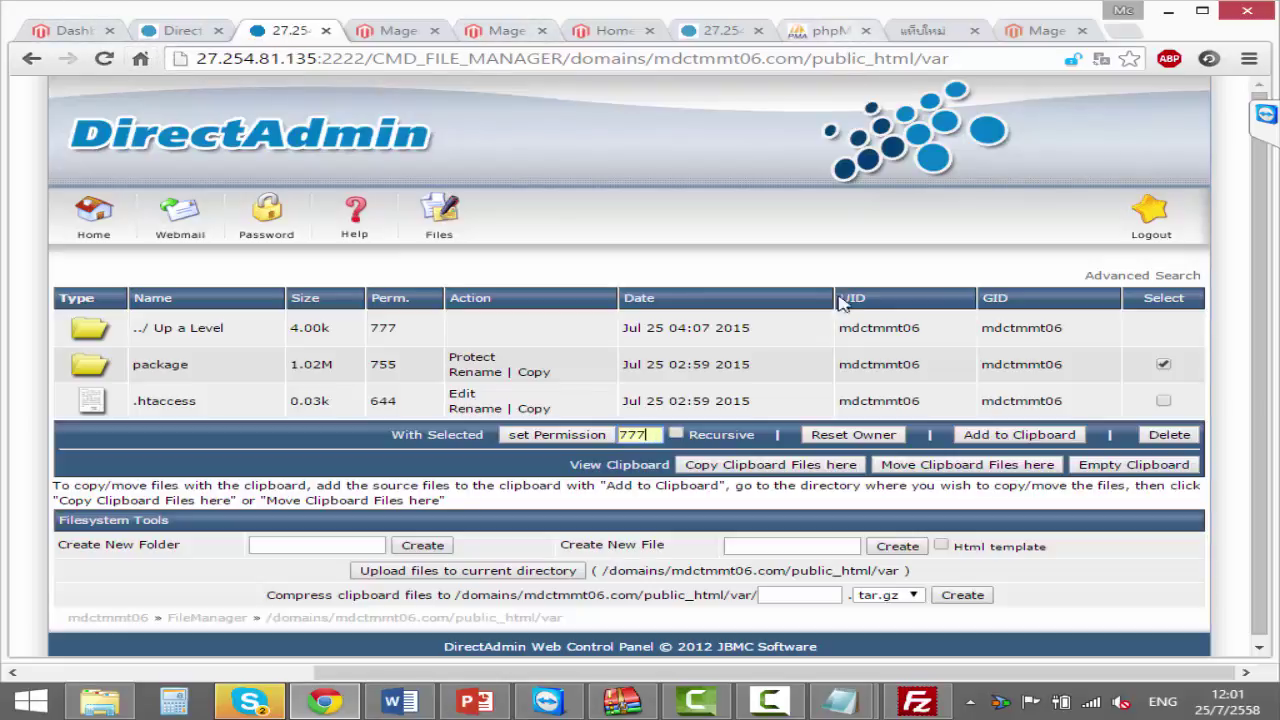
click(577, 442)
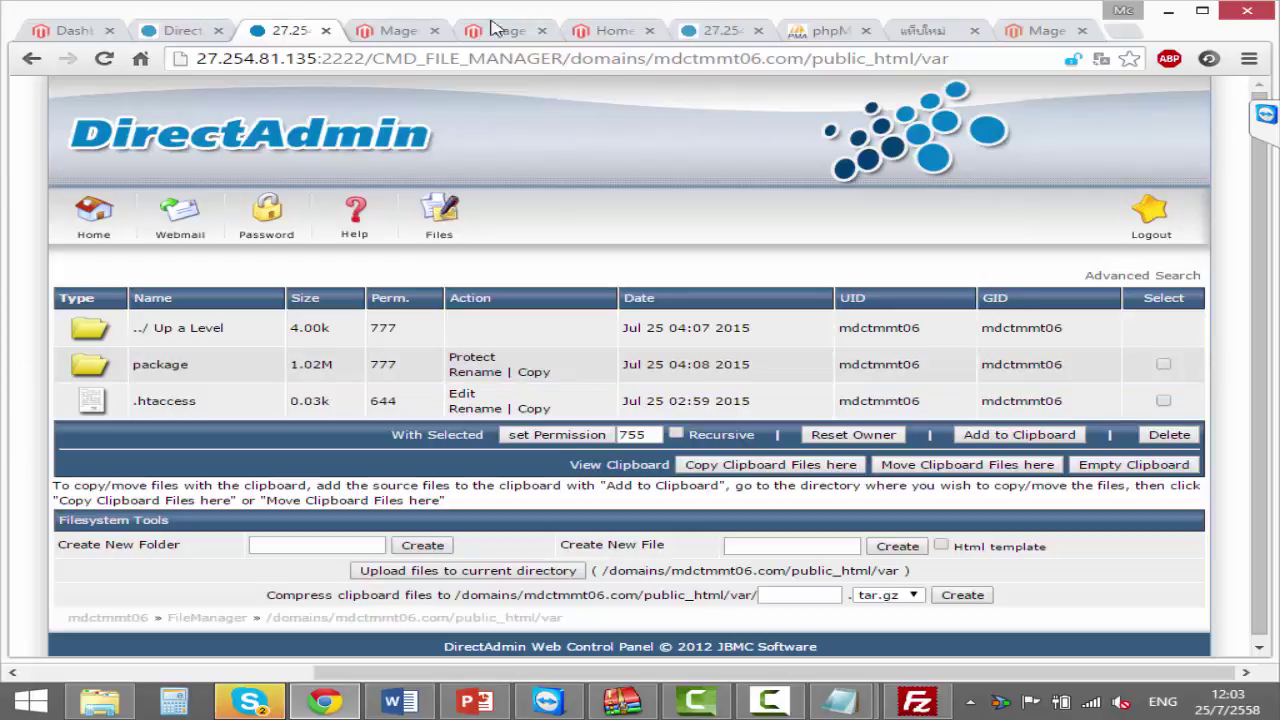
- Switch back to Magento Connect Manager and refresh it to retry the installation
click(432, 30)
click(503, 31)
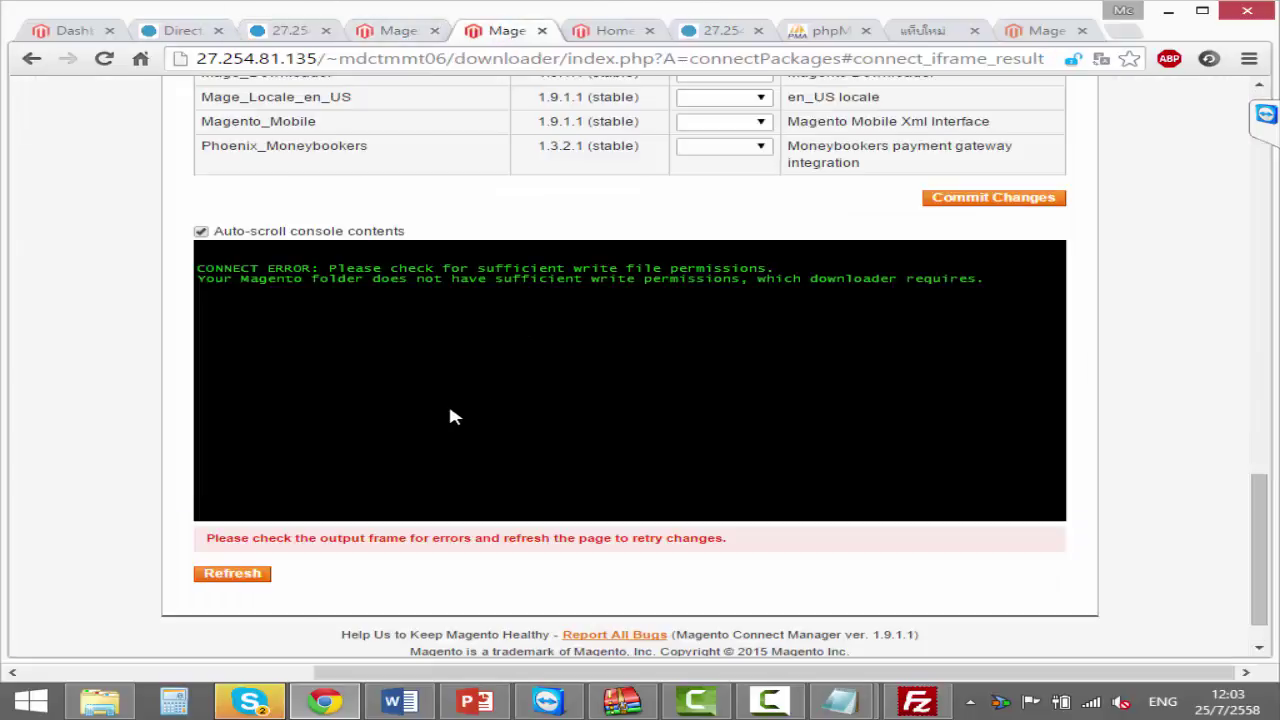
click(248, 576)
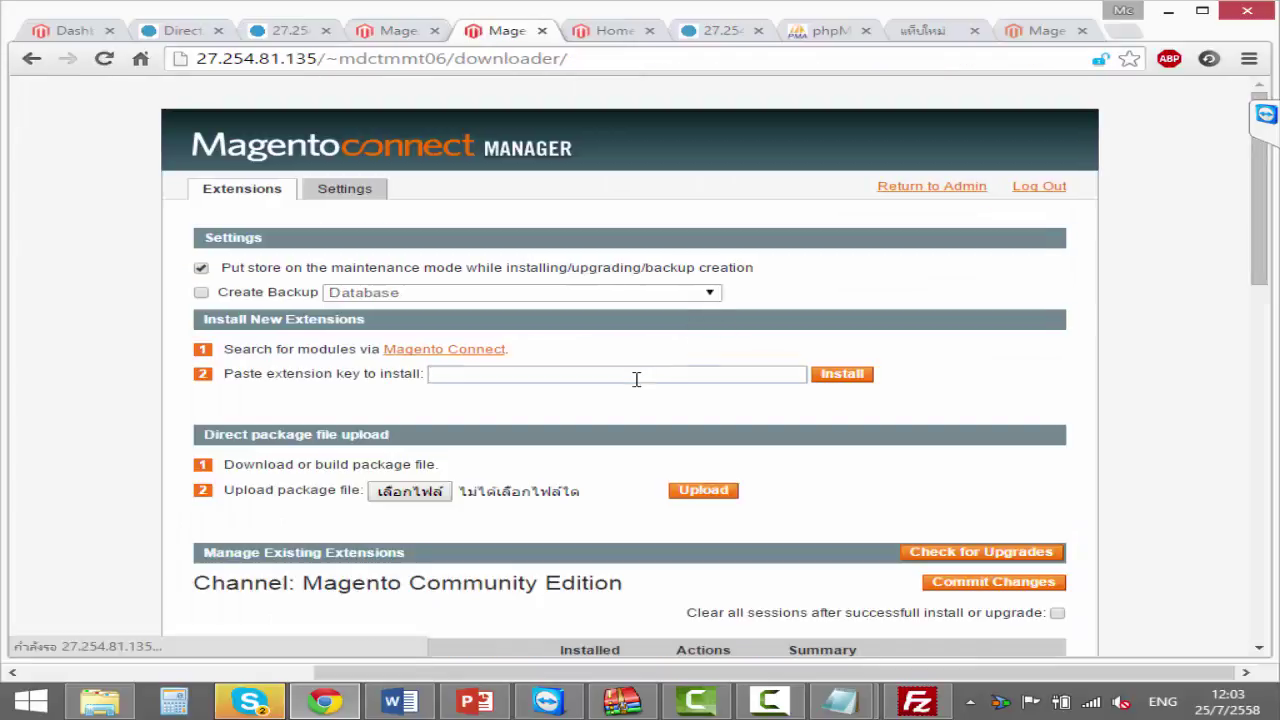
click(636, 378)
text(http://connect20.magentocommerce.com/community/Locale_Mage_community_th_TH)
click(840, 374)
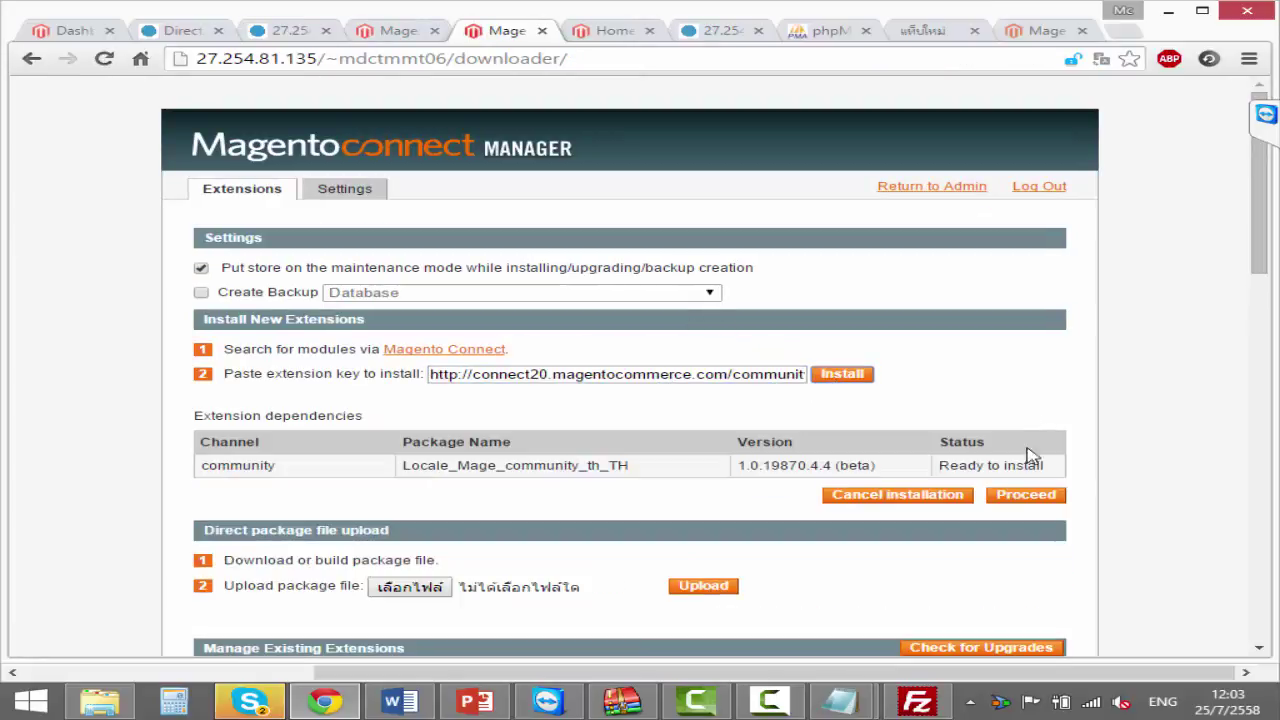
click(1030, 494)
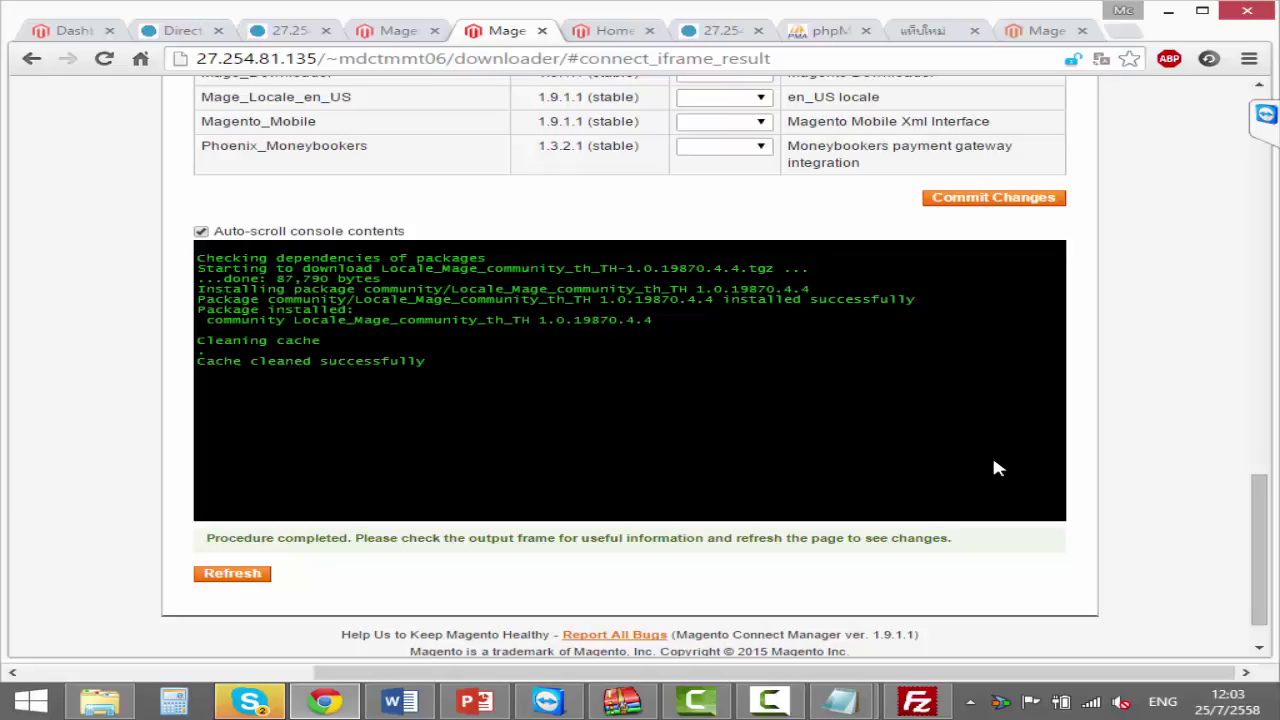
- Refresh Magento Connect Manager, then return to the admin dashboard and bring the Interface Locale setting into view
click(236, 578)
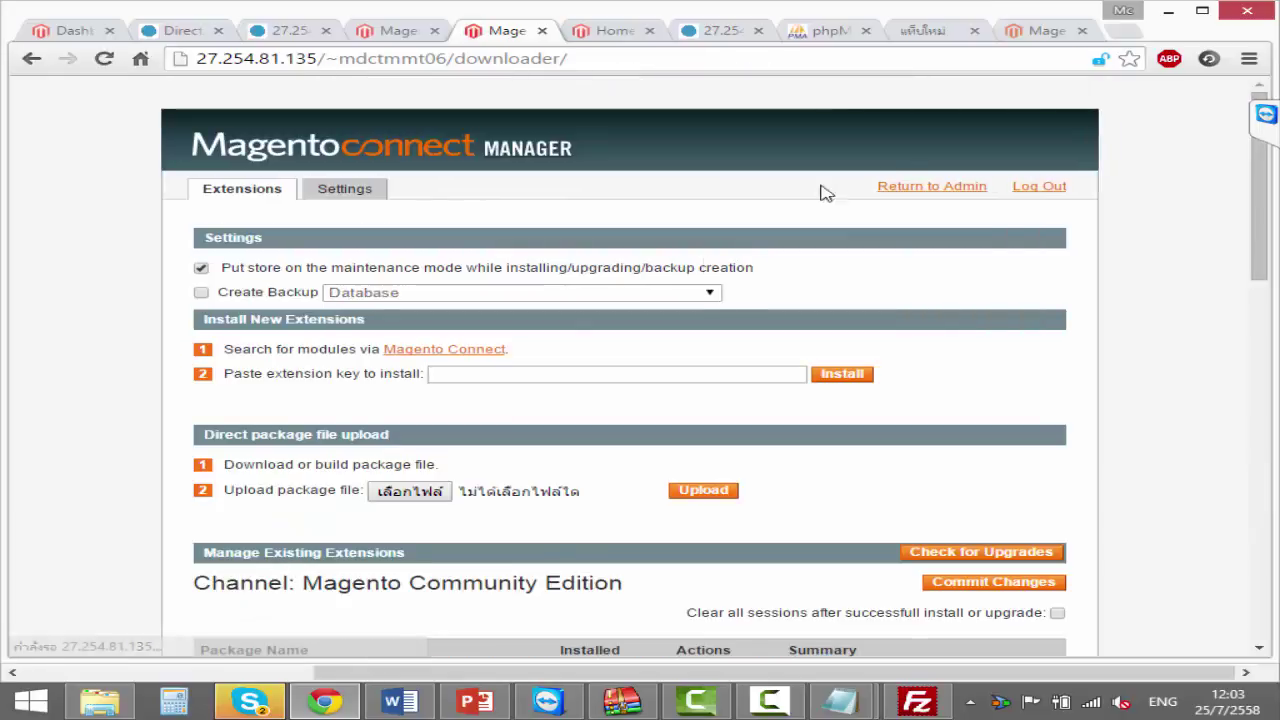
click(922, 190)
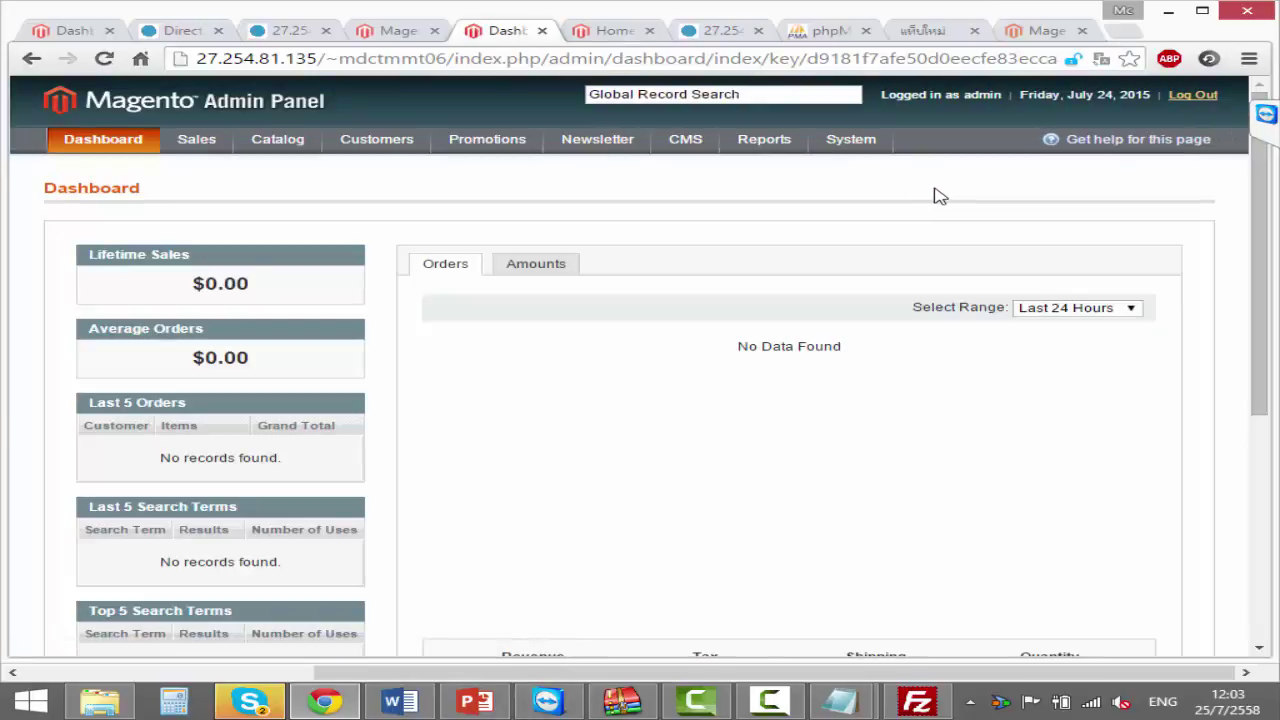
scroll(794, 266, down, 5)
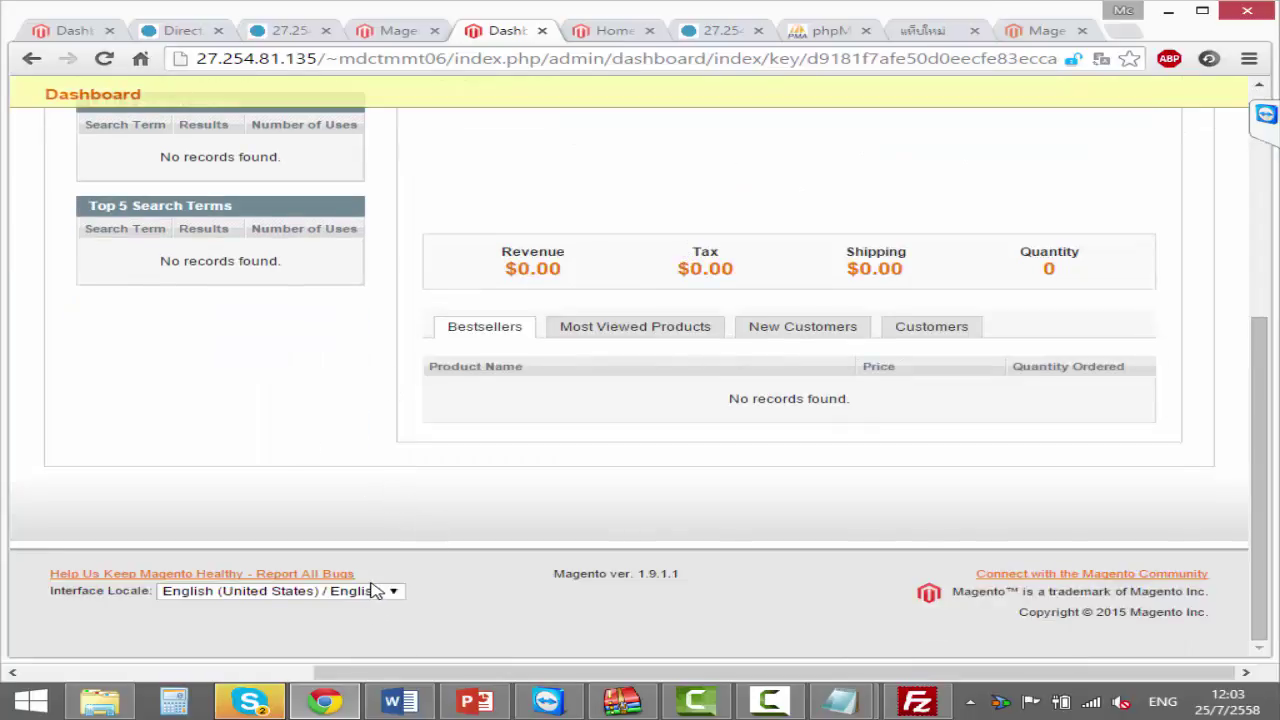
- Set the admin panel's Interface Locale to Thai (Thailand)
click(378, 591)
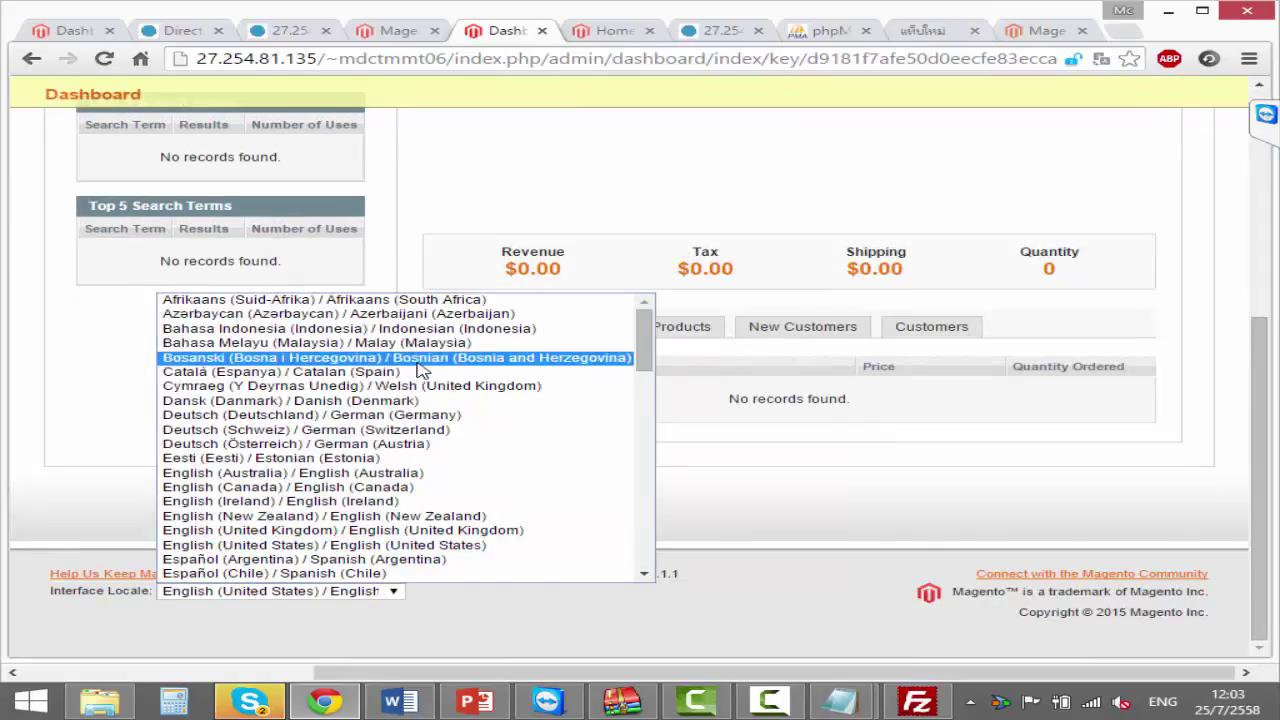
scroll(425, 366, down, 5)
scroll(425, 366, down, 3)
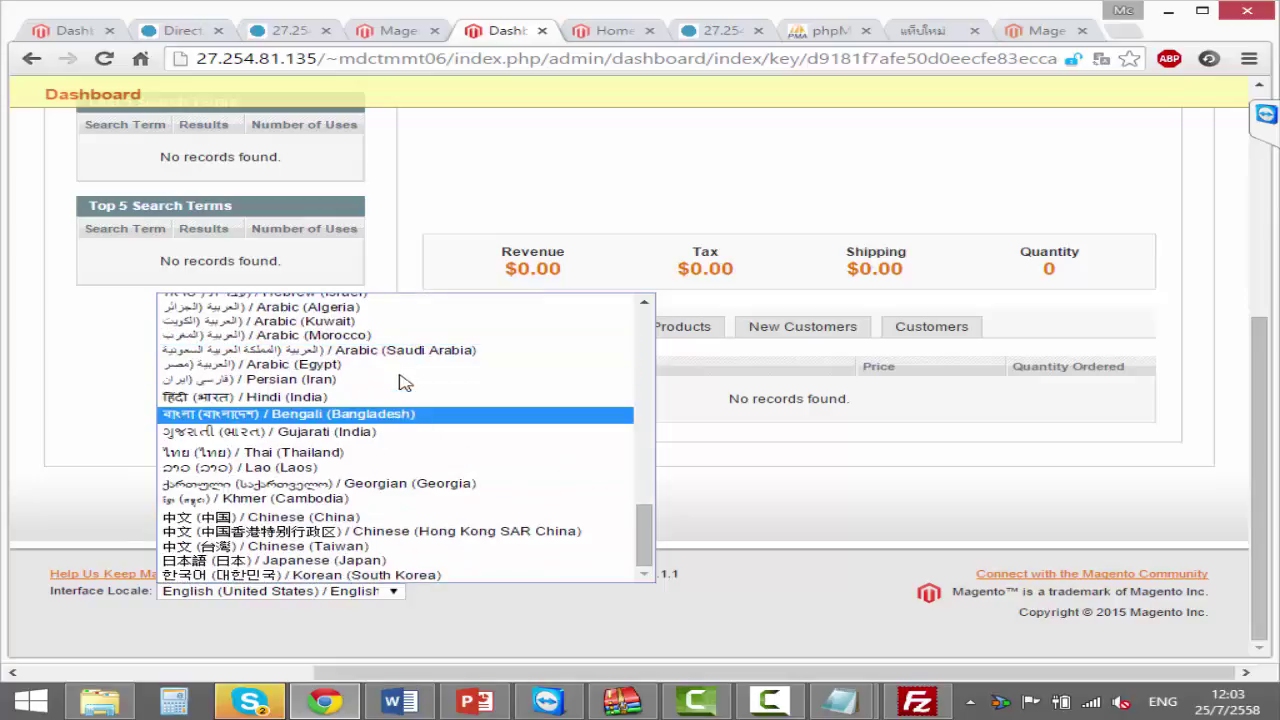
click(345, 453)
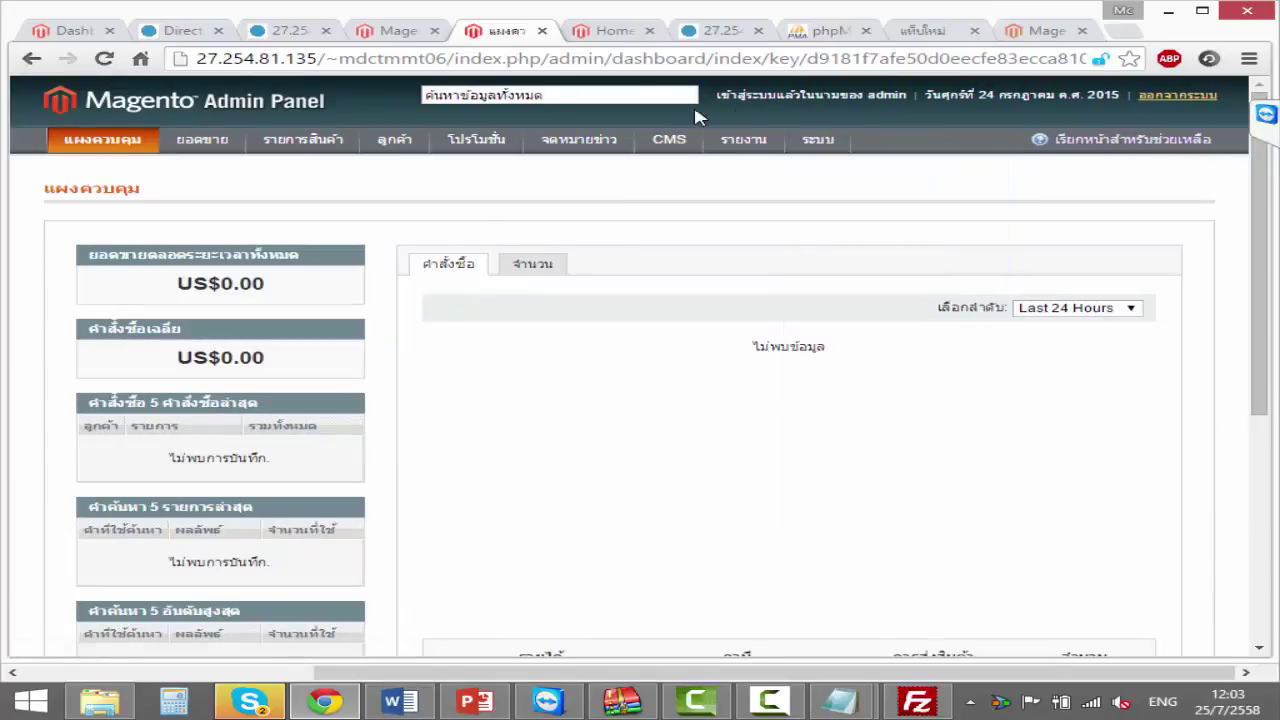
- Reload the storefront home page to check its language, and return to the admin dashboard to look over the Thai translation
mouse_move(677, 165)
click(607, 40)
key(F5)
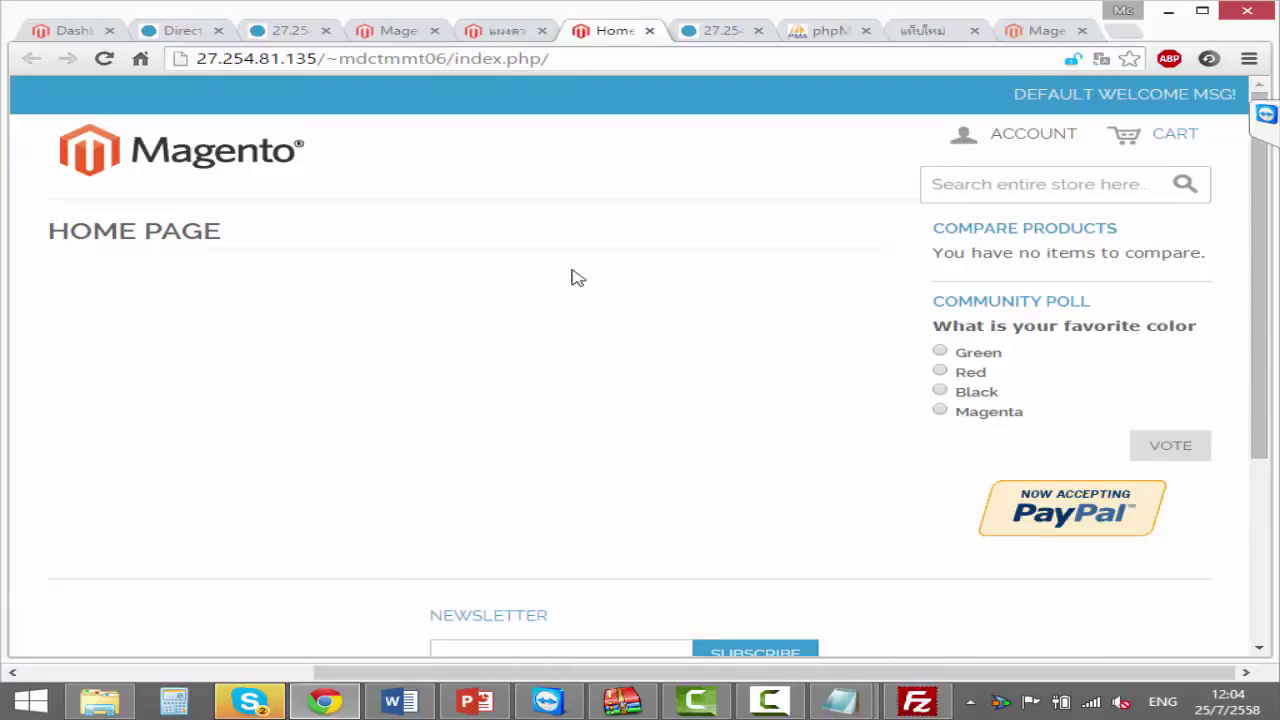
click(506, 33)
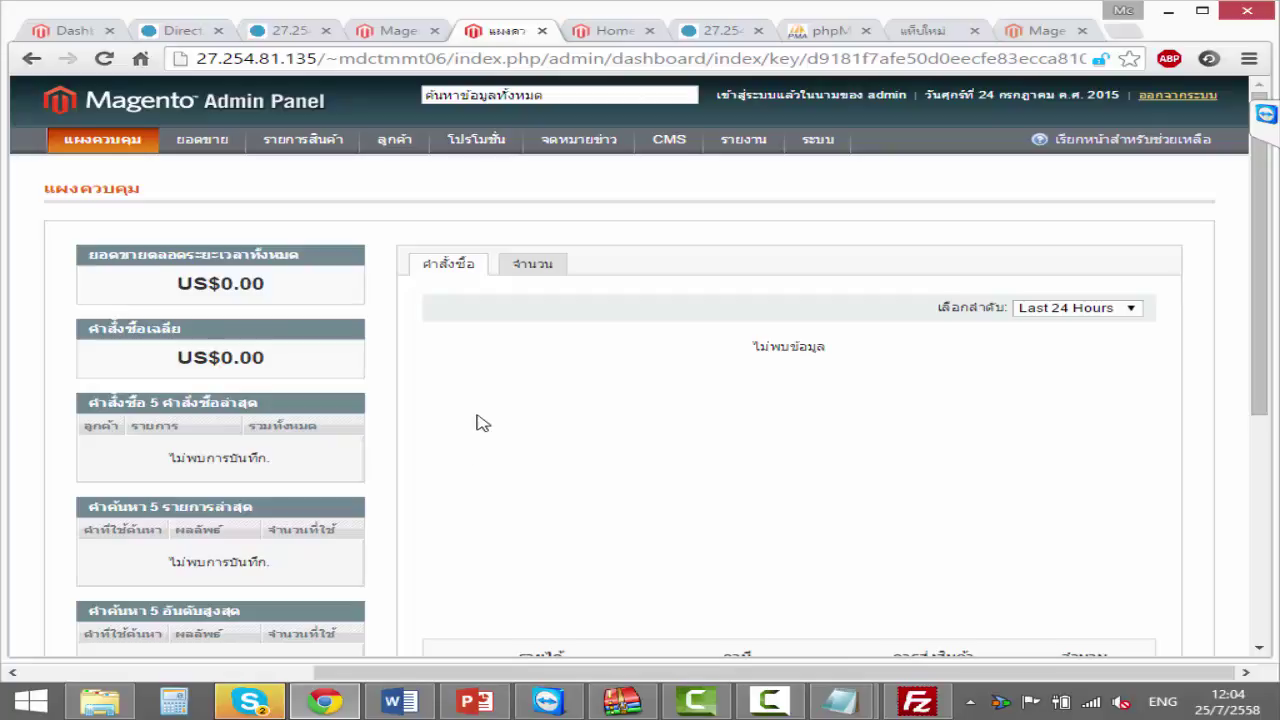
scroll(590, 478, down, 3)
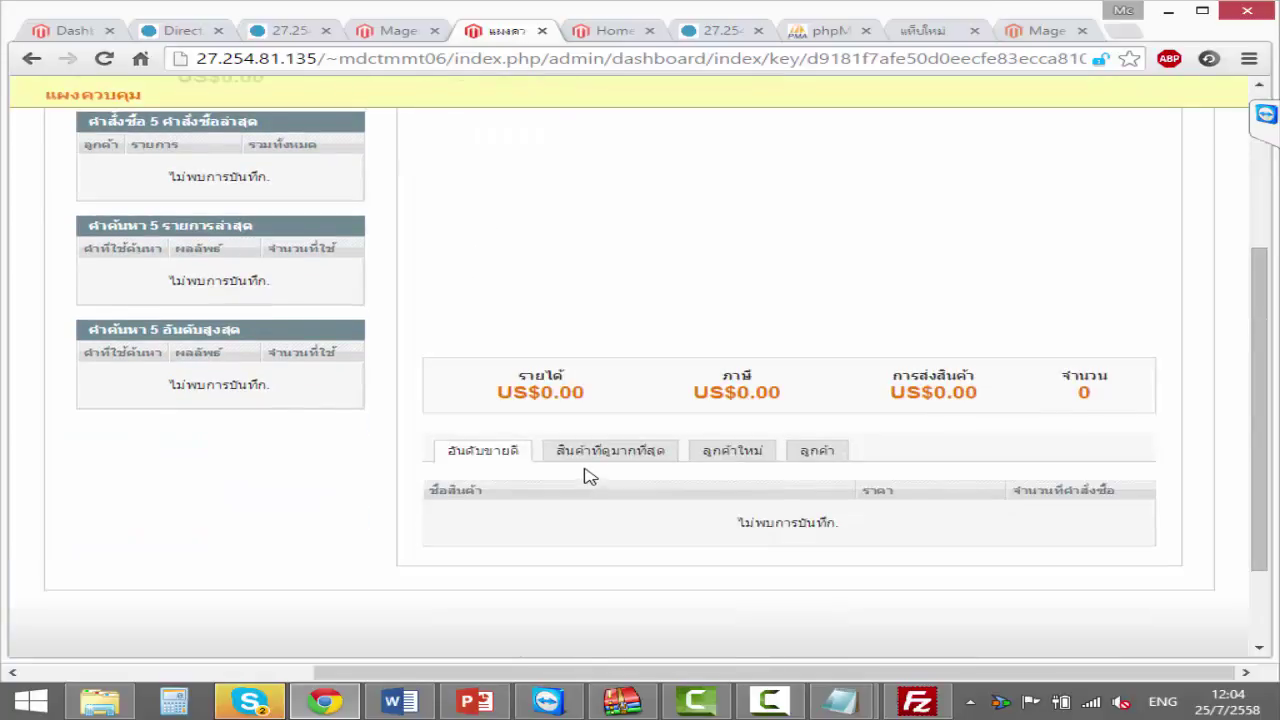
scroll(586, 477, up, 2)
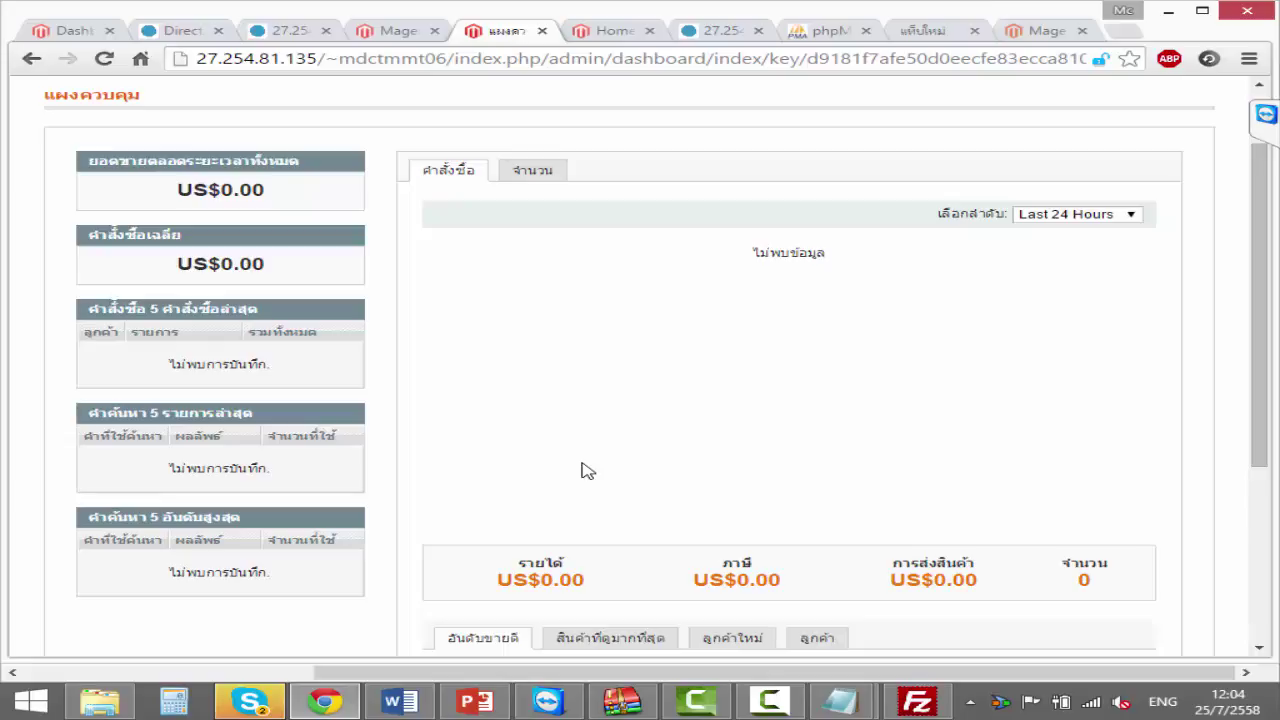
- Switch to Word to check the Magento basic training schedule and return to Chrome
click(399, 703)
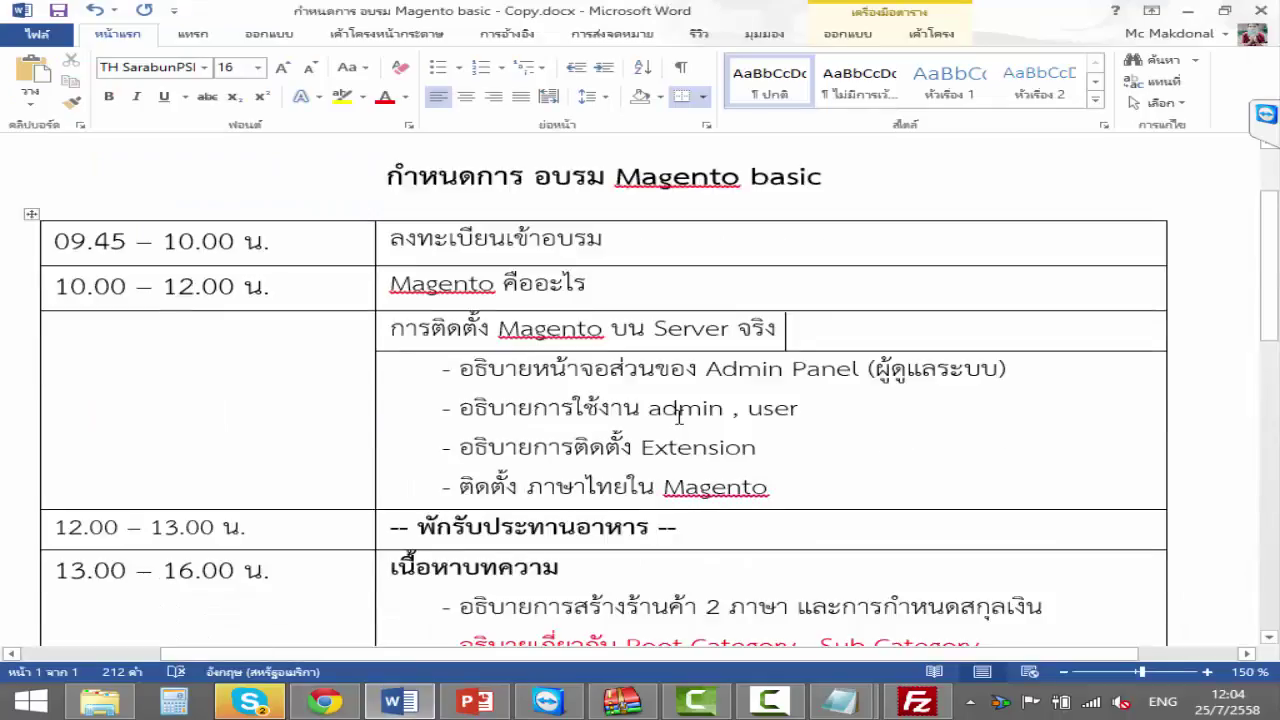
scroll(679, 417, down, 5)
click(324, 703)
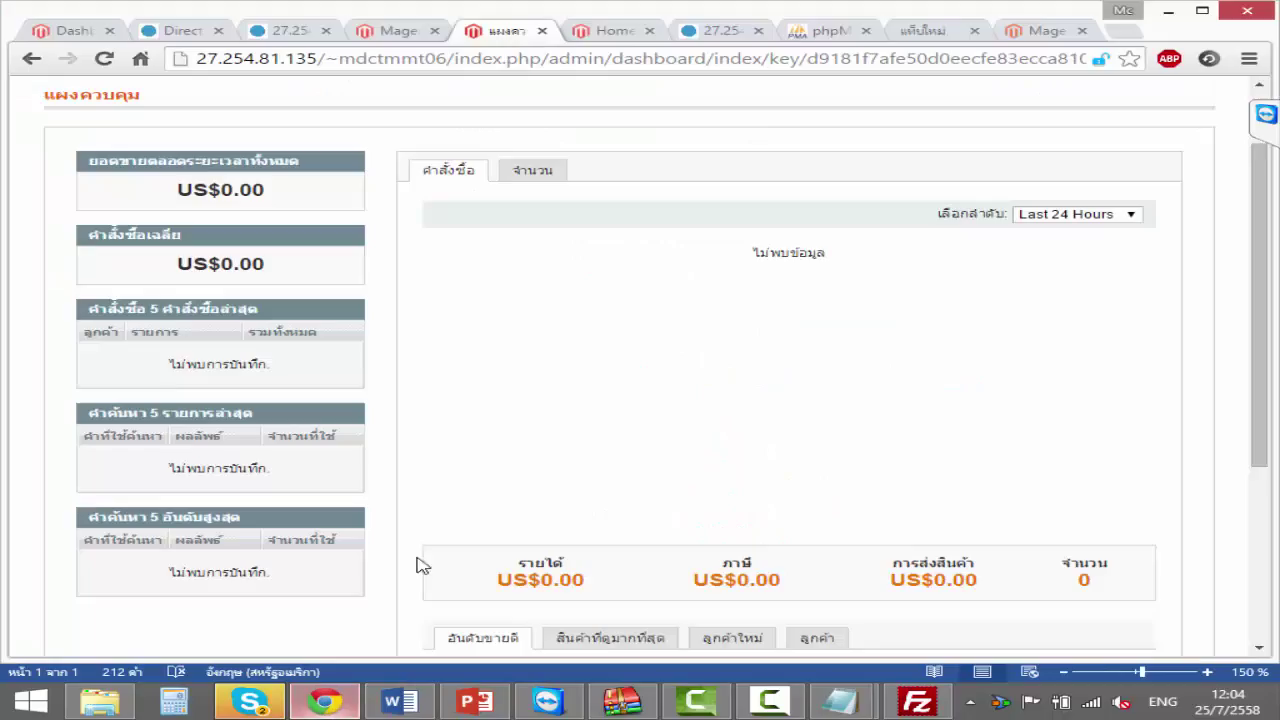
- Open t-template.com in a new browser tab and reduce the page zoom until the Your Language selector fits in view
click(1112, 32)
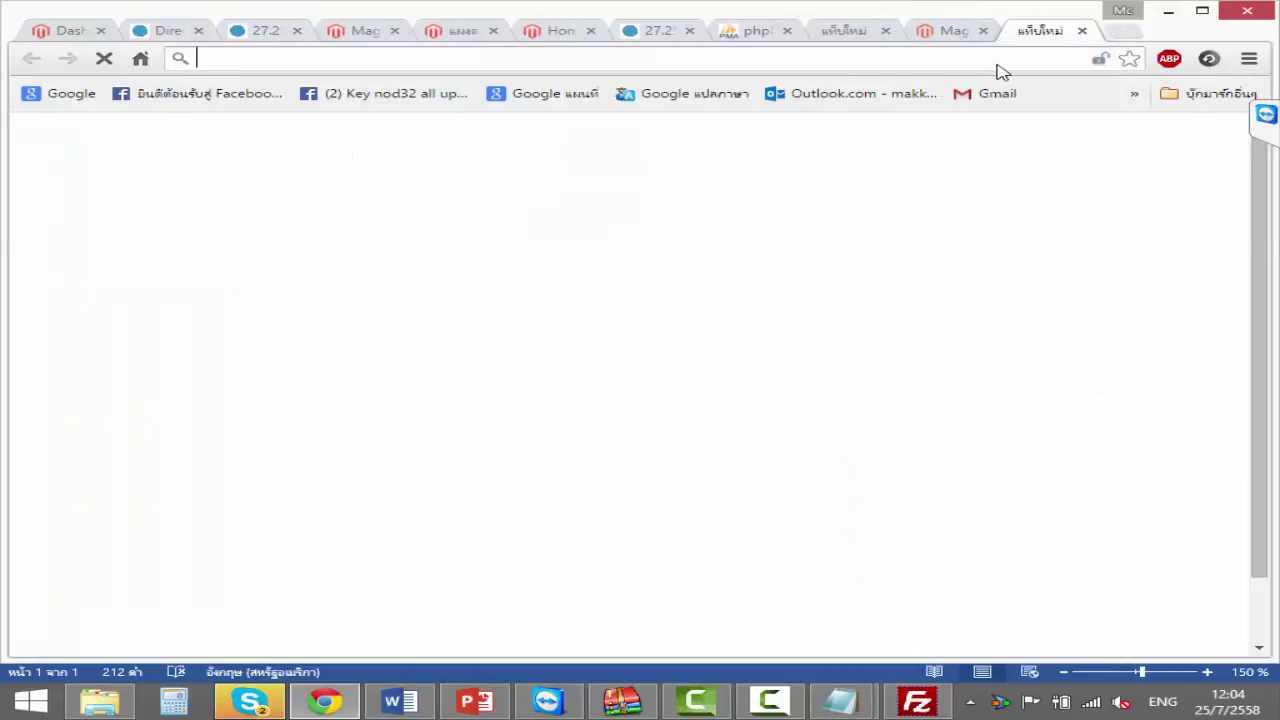
text(t)
key(Return)
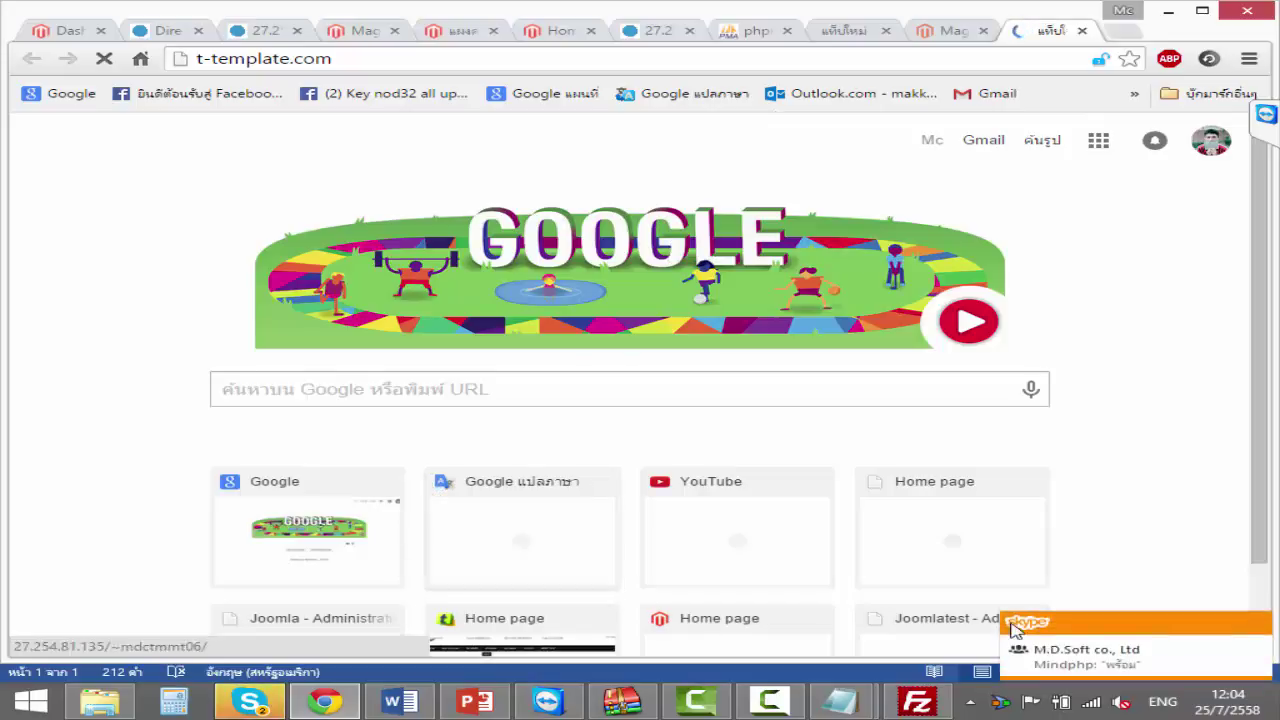
click(1256, 625)
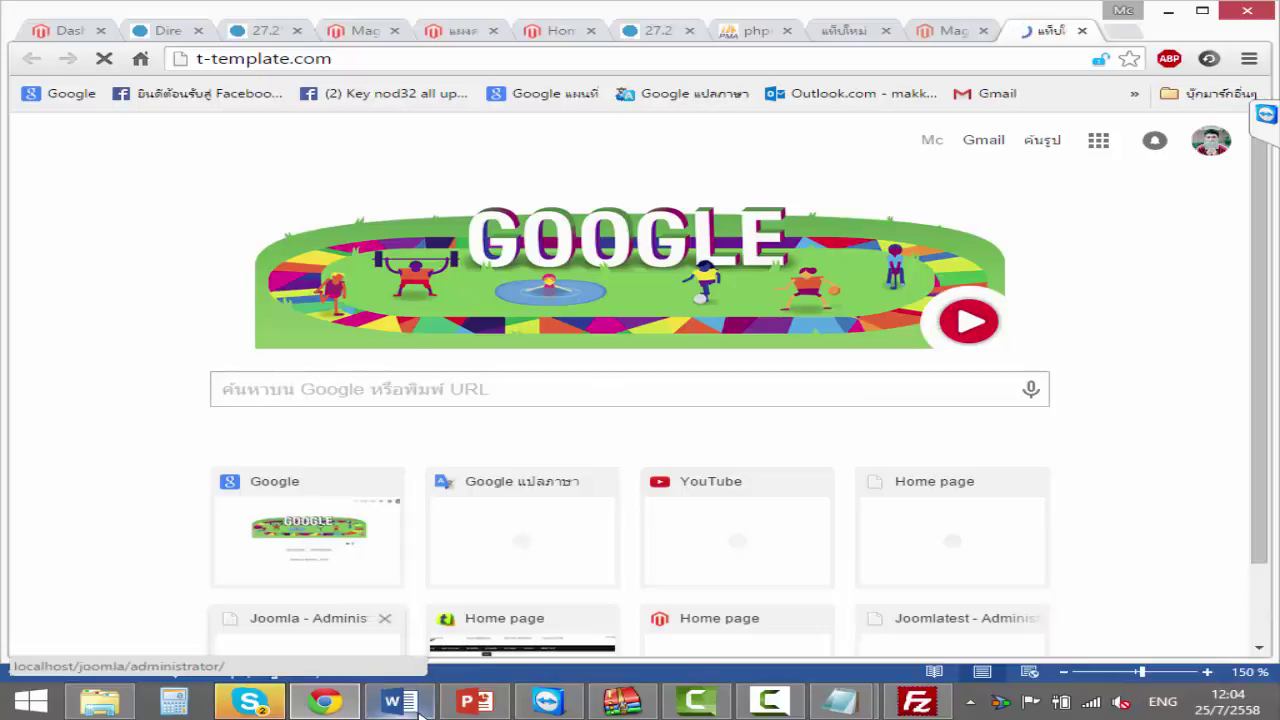
mouse_move(398, 701)
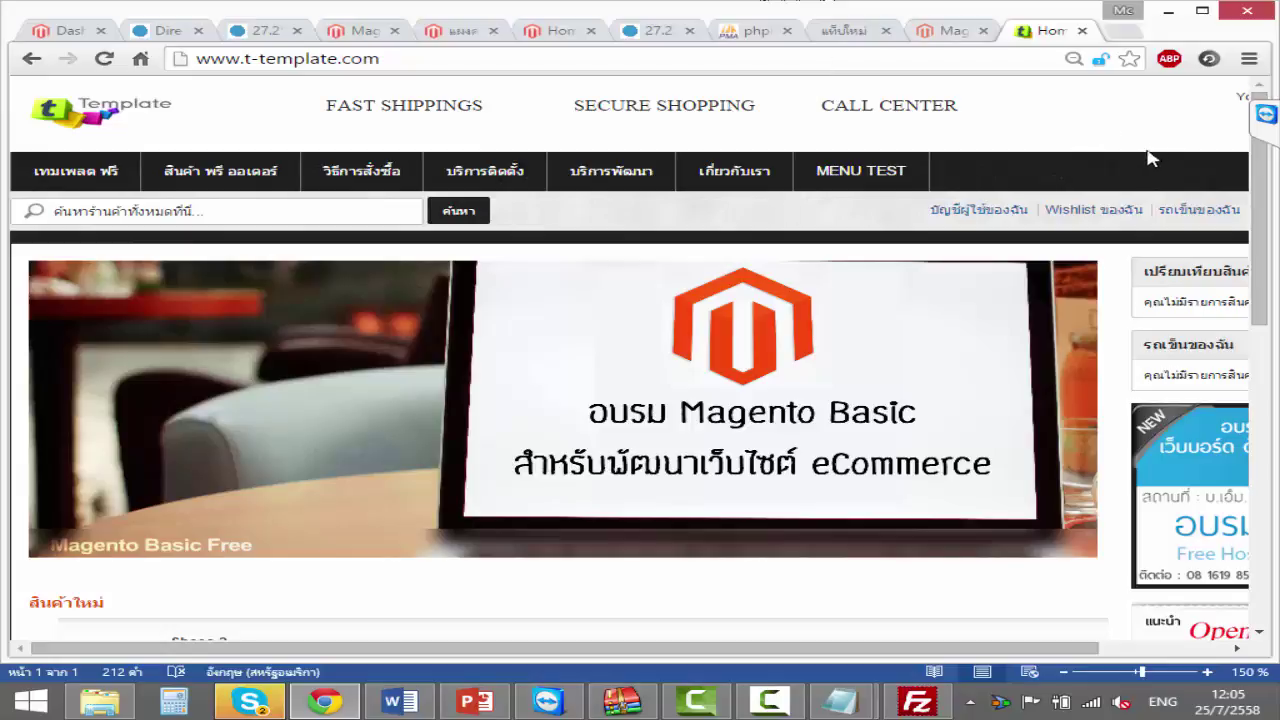
scroll(1023, 291, down, 1)
ctrl+scroll(1023, 291, down, 4)
scroll(1020, 291, up, 1)
ctrl+scroll(1020, 291, up, 1)
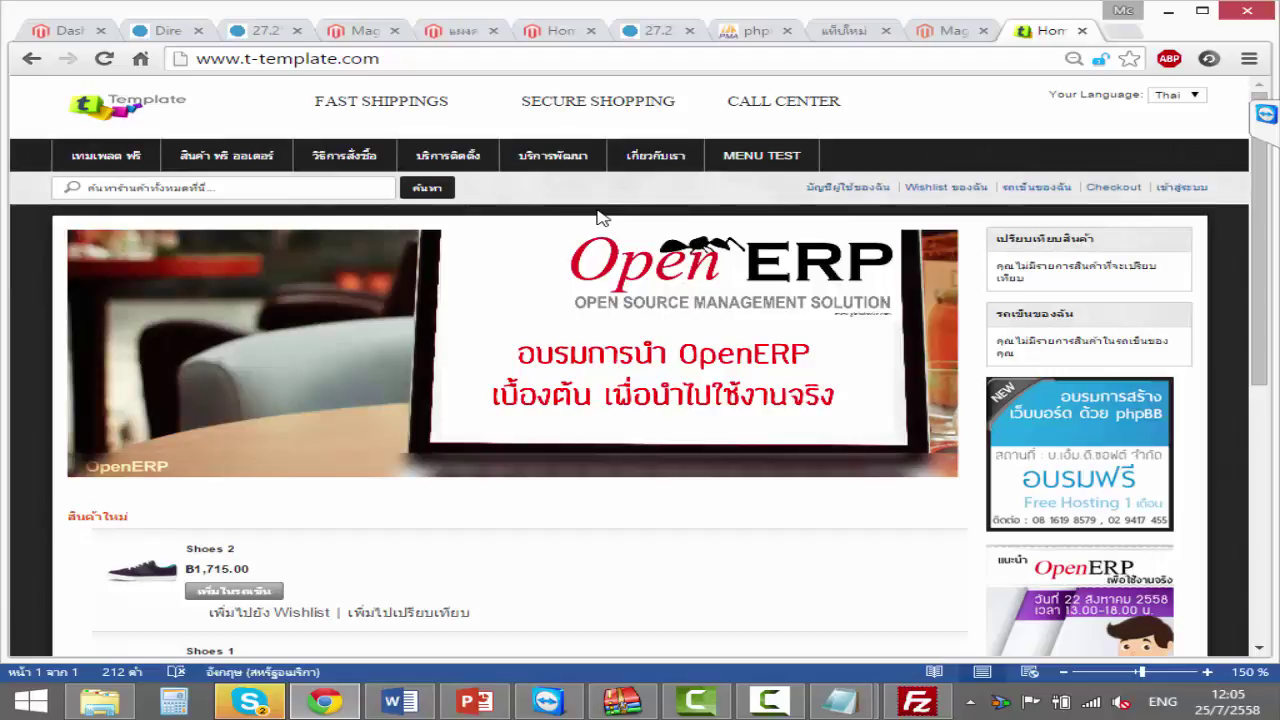
- Switch the t-template.com store's language to Eng
click(1165, 97)
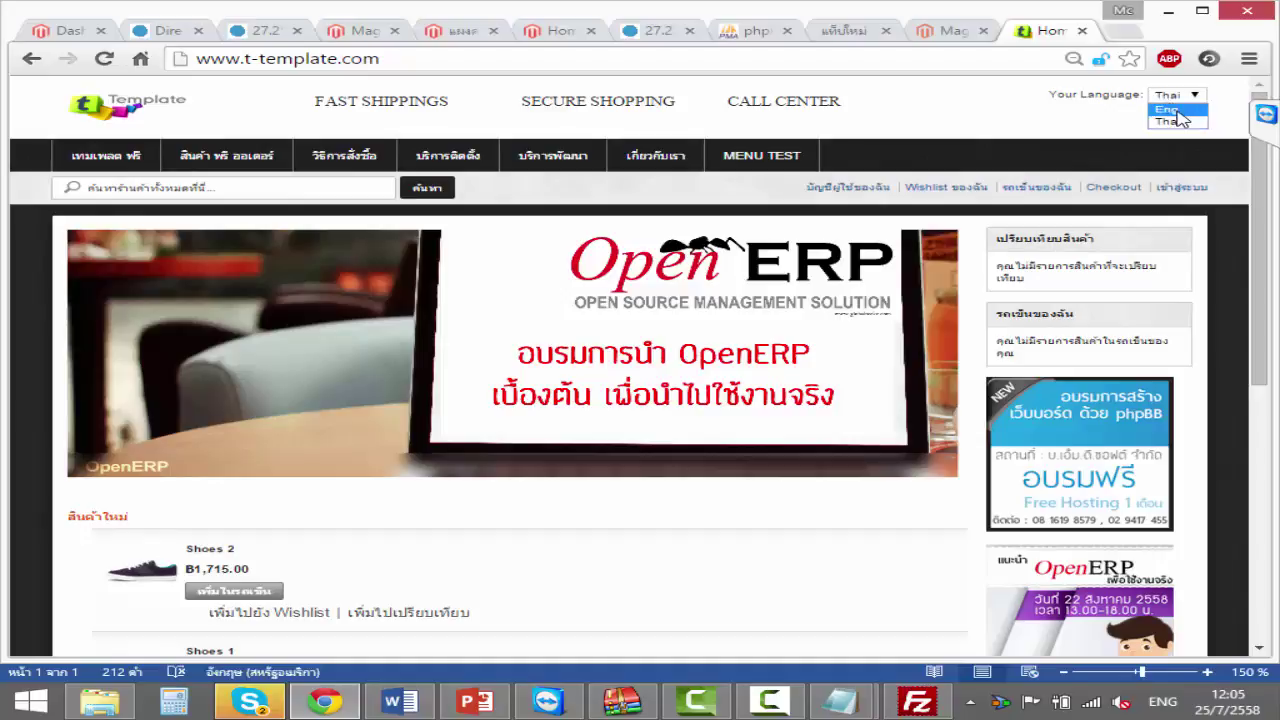
click(1180, 113)
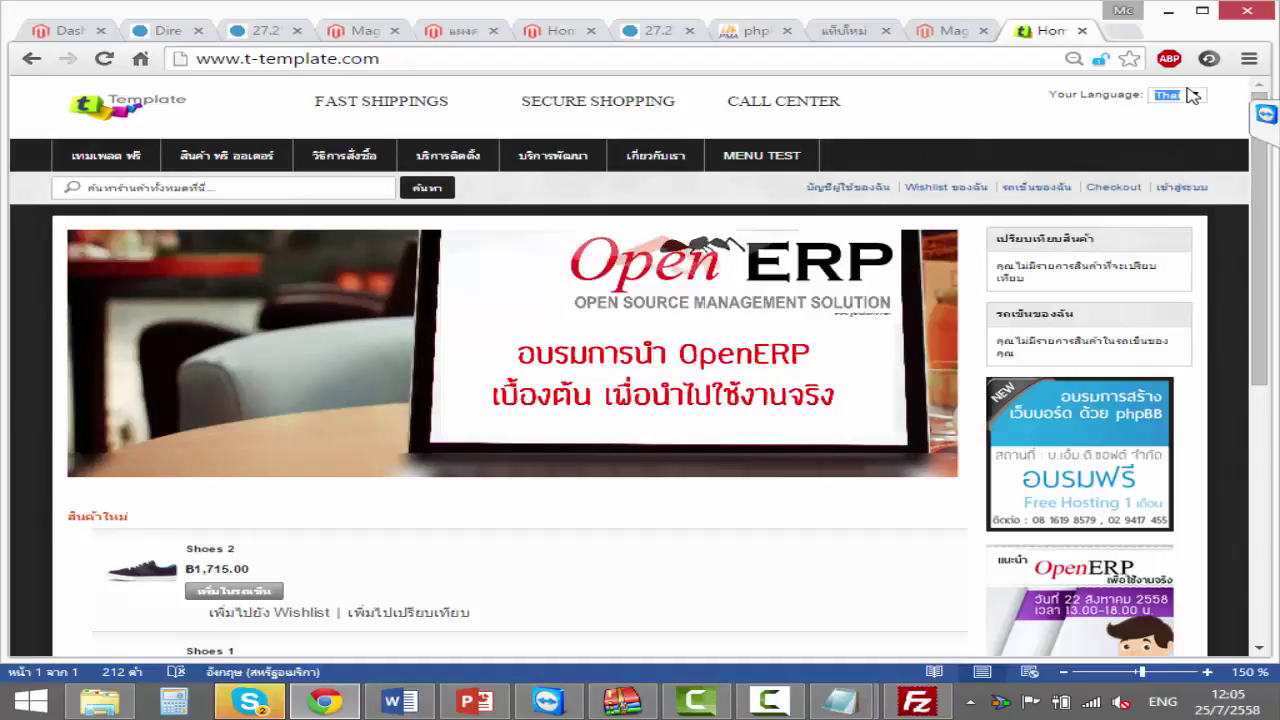
click(1193, 97)
click(1166, 109)
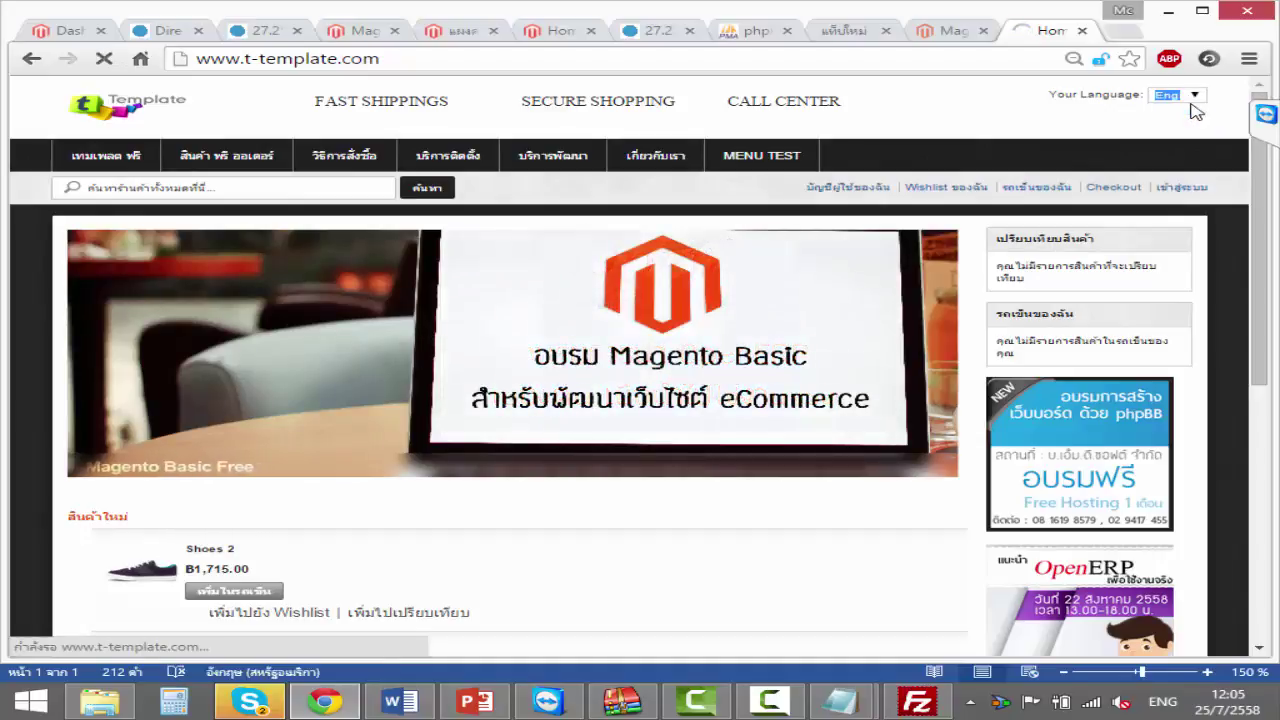